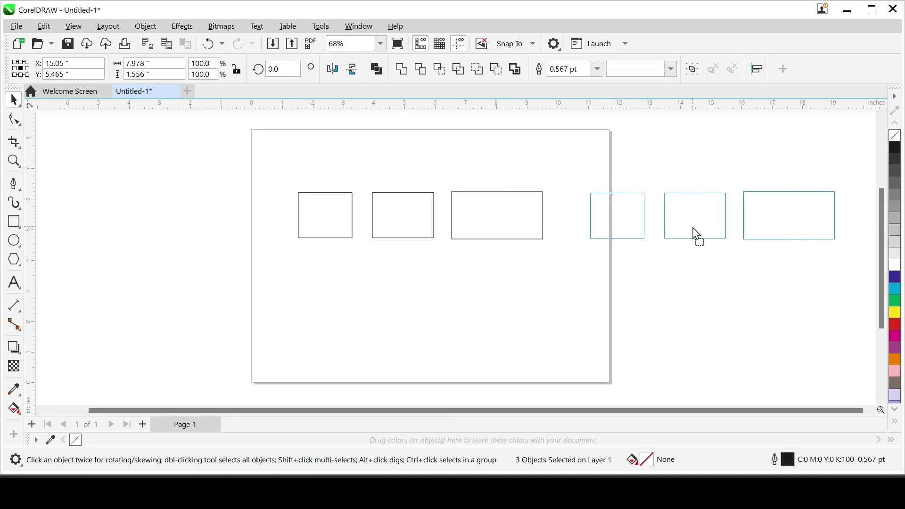
Step: Delete the three selected rectangles
{"action": "left_click_drag", "start_coordinate": [693, 234], "coordinate": [701, 212]}
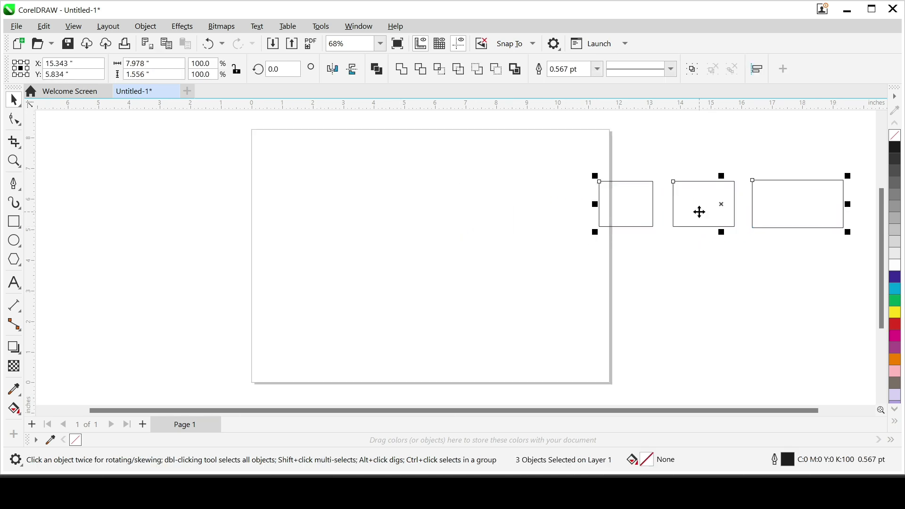
{"action": "key", "text": "Delete"}
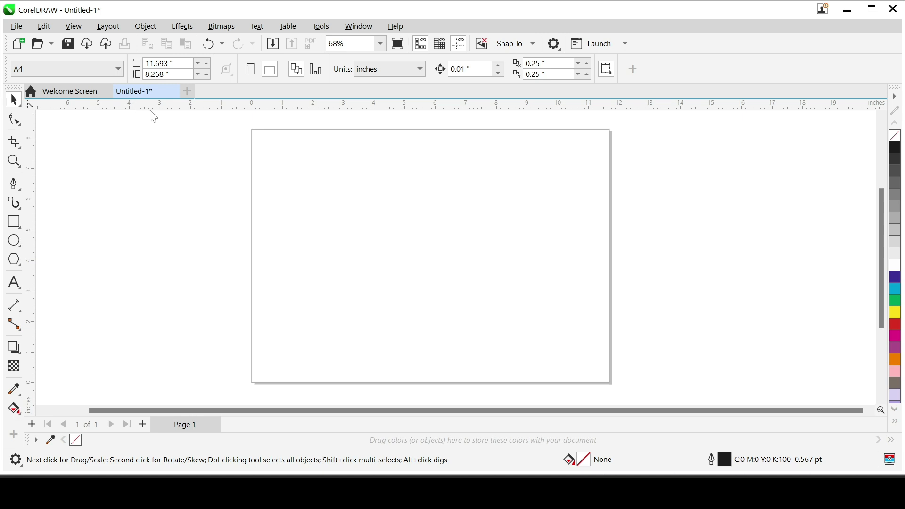
Step: Add a horizontal guideline at about Y 5.97 in and a vertical guideline at about X -0.46 in
{"action": "left_click_drag", "start_coordinate": [160, 108], "coordinate": [308, 200]}
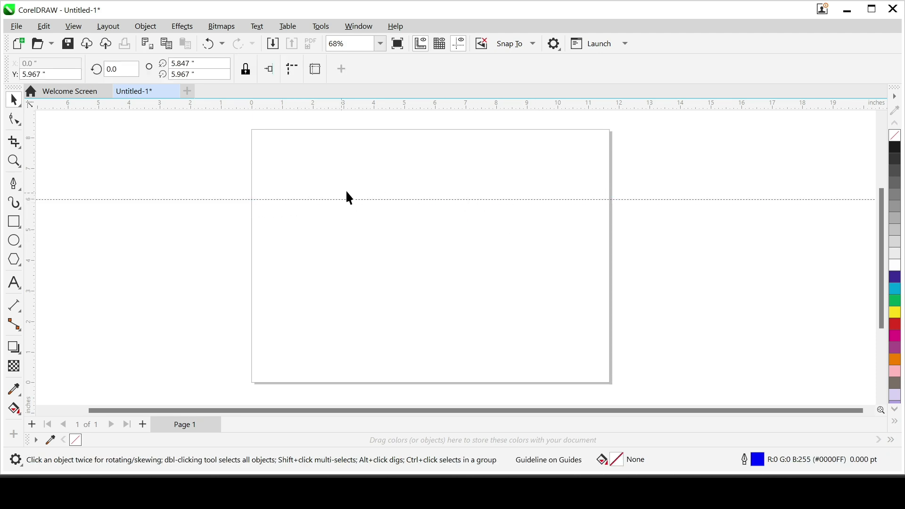
{"action": "left_click_drag", "start_coordinate": [30, 239], "coordinate": [237, 255]}
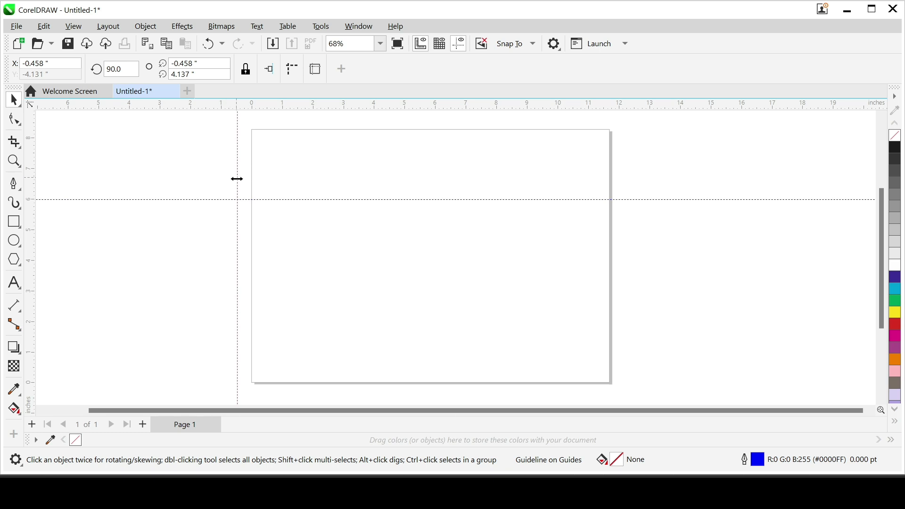
Step: Move the horizontal guideline just above the page's upper edge, to about Y 8.53 in
{"action": "scroll", "coordinate": [245, 193], "scroll_direction": "down", "scroll_amount": 5}
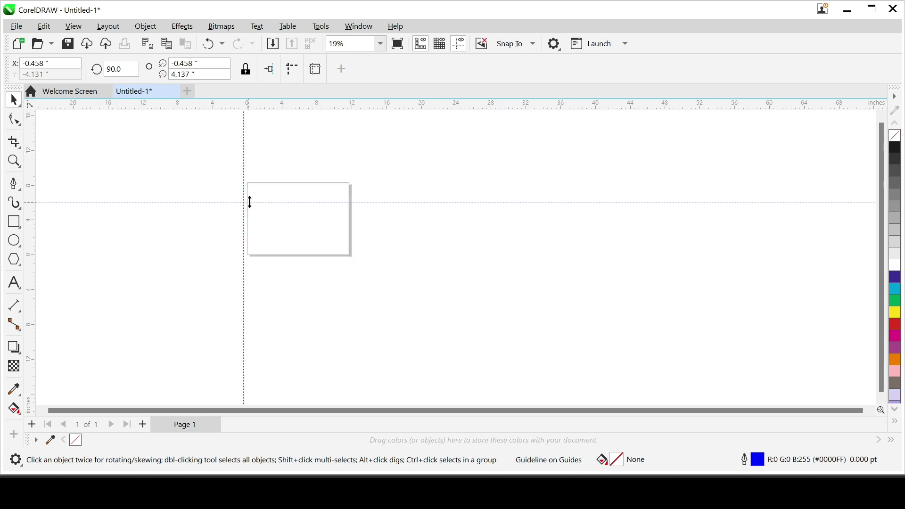
{"action": "scroll", "coordinate": [314, 203], "scroll_direction": "down", "scroll_amount": 8}
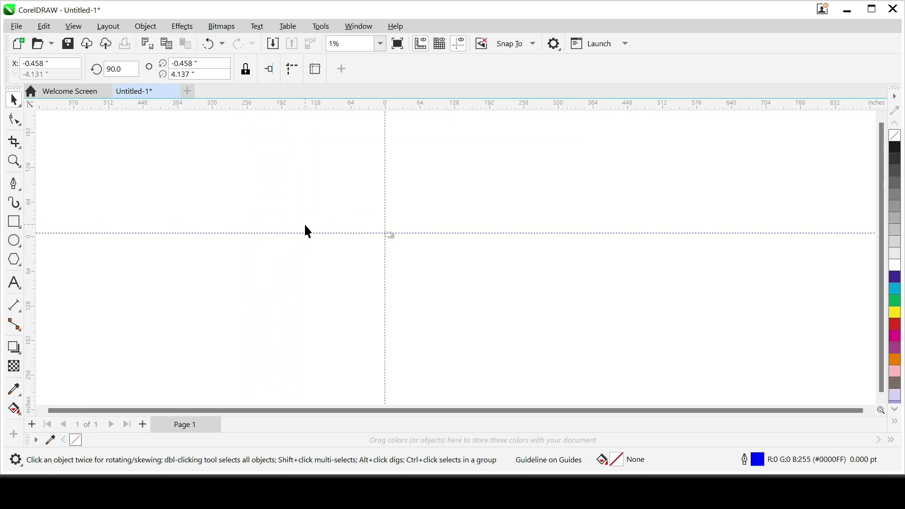
{"action": "scroll", "coordinate": [305, 225], "scroll_direction": "down", "scroll_amount": 1}
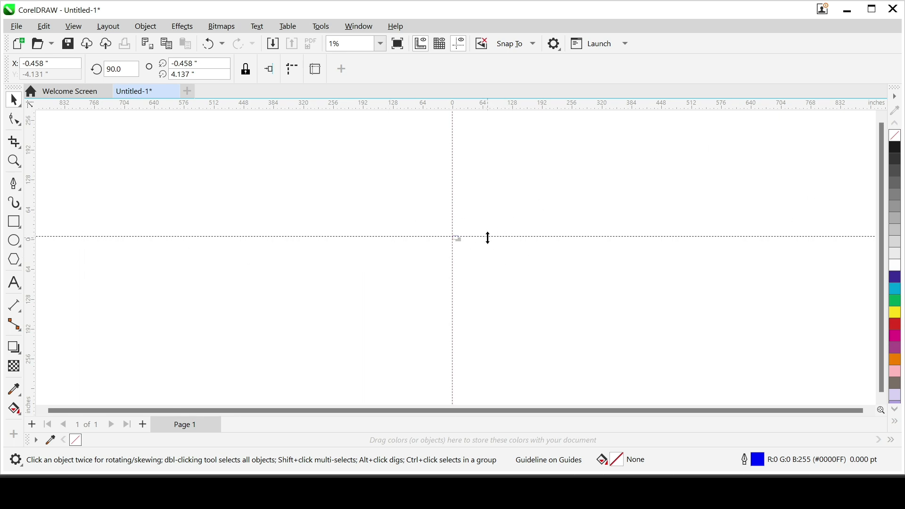
{"action": "scroll", "coordinate": [279, 204], "scroll_direction": "up", "scroll_amount": 5}
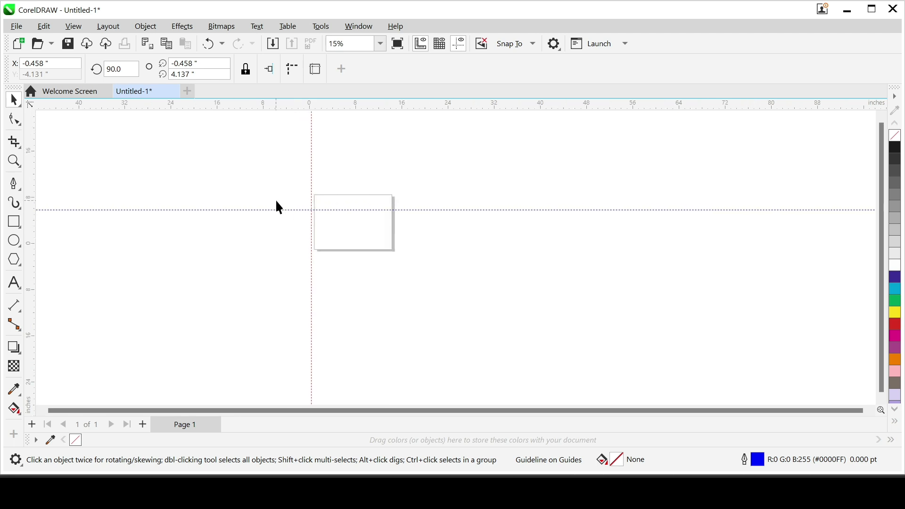
{"action": "scroll", "coordinate": [305, 207], "scroll_direction": "up", "scroll_amount": 5}
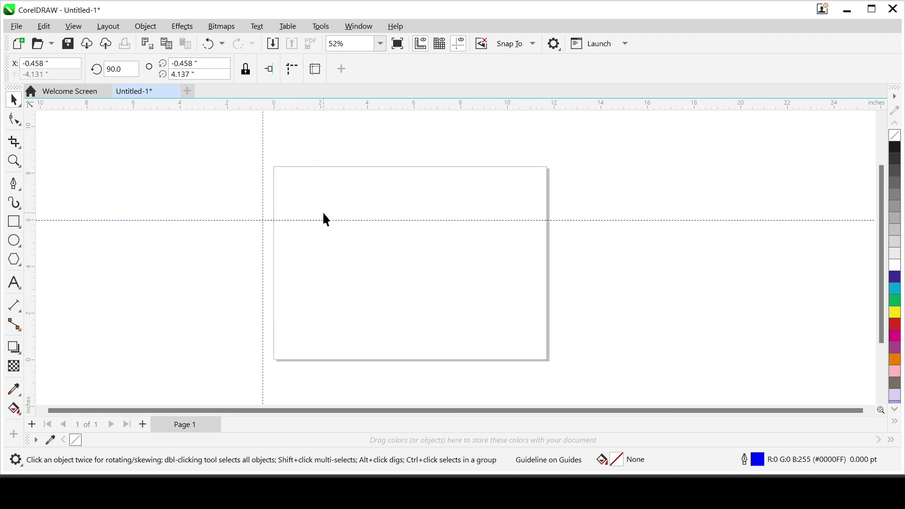
{"action": "left_click_drag", "start_coordinate": [327, 228], "coordinate": [330, 147]}
Step: Draw a rectangle about 9.94 by 5.62 in on the page and move its centre to about X 5.89, Y 4.68 in
{"action": "left_click", "coordinate": [14, 221]}
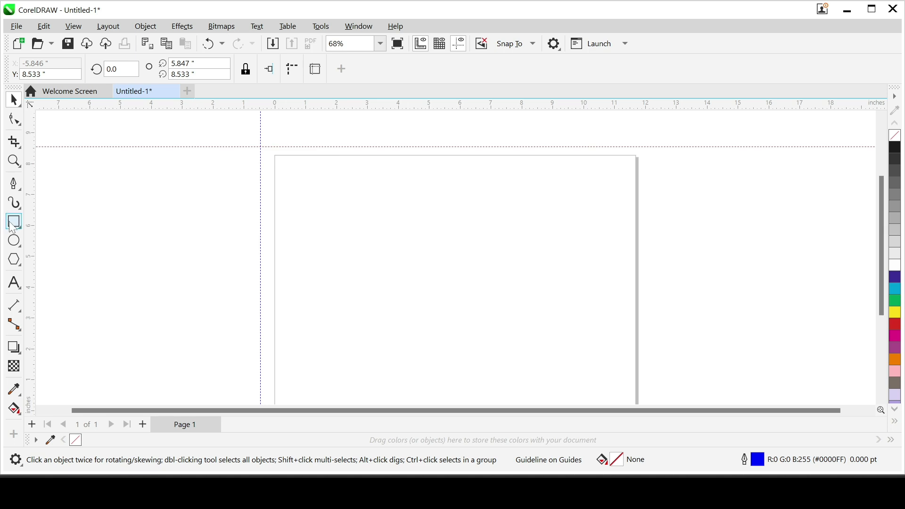
{"action": "scroll", "coordinate": [358, 203], "scroll_direction": "down", "scroll_amount": 1}
{"action": "scroll", "coordinate": [354, 292], "scroll_direction": "up", "scroll_amount": 1}
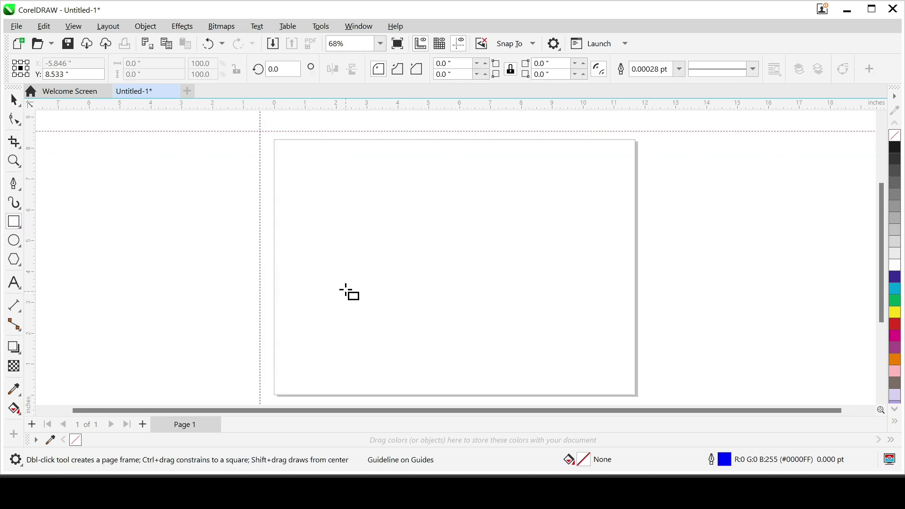
{"action": "left_click_drag", "start_coordinate": [321, 193], "coordinate": [632, 367]}
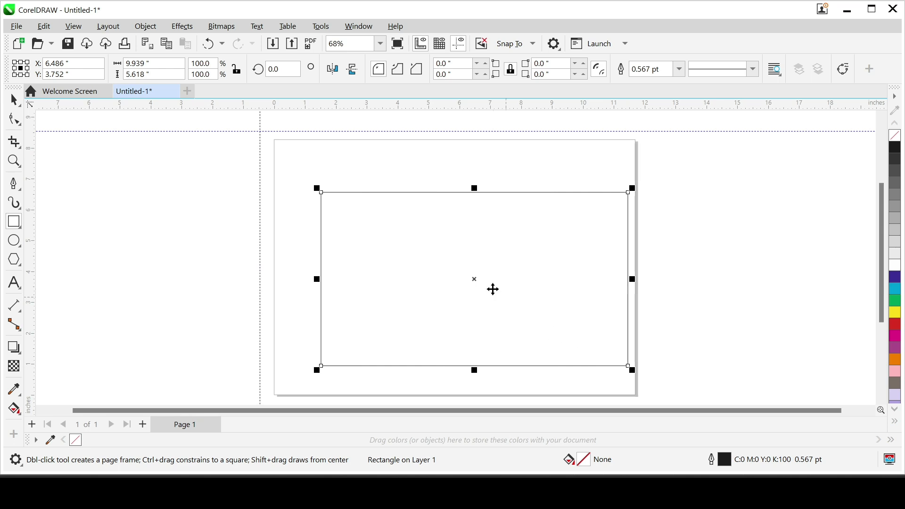
{"action": "key", "text": "space"}
{"action": "left_click_drag", "start_coordinate": [469, 275], "coordinate": [448, 259]}
{"action": "left_click", "coordinate": [634, 204]}
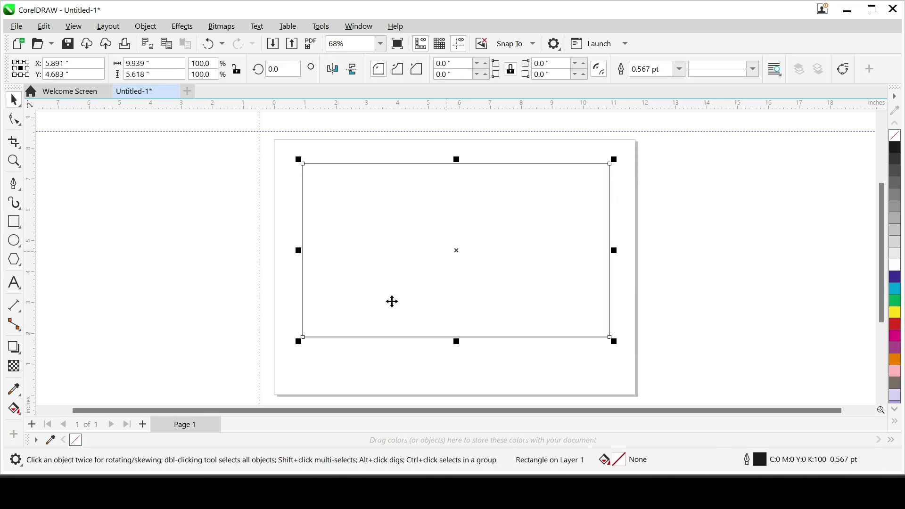
Step: Draw a small rectangle about 1.74 by 1.33 in inside the upper-left area of the large rectangle
{"action": "left_click", "coordinate": [14, 221]}
{"action": "left_click_drag", "start_coordinate": [323, 182], "coordinate": [377, 223]}
Step: Add the artistic text "AK DESIGNER" in the empty area beside the page
{"action": "left_click", "coordinate": [14, 283]}
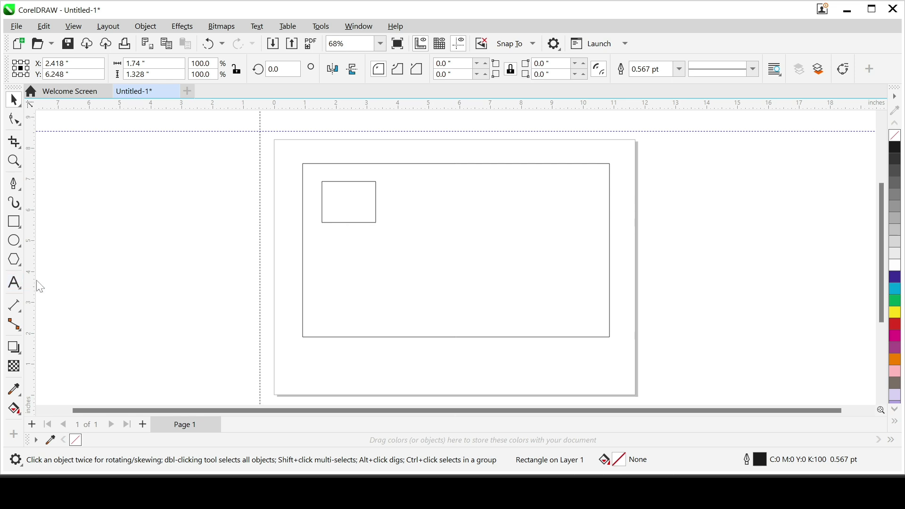
{"action": "left_click", "coordinate": [177, 257]}
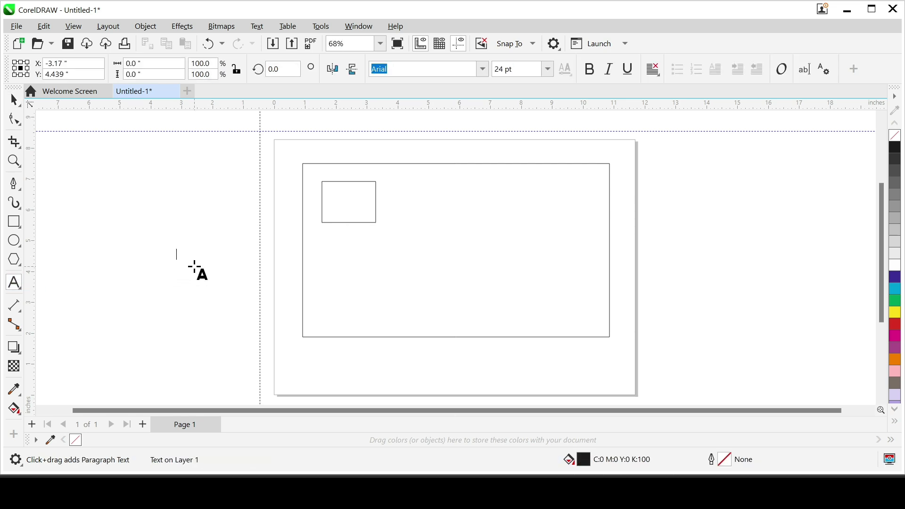
{"action": "type", "text": "AK D"}
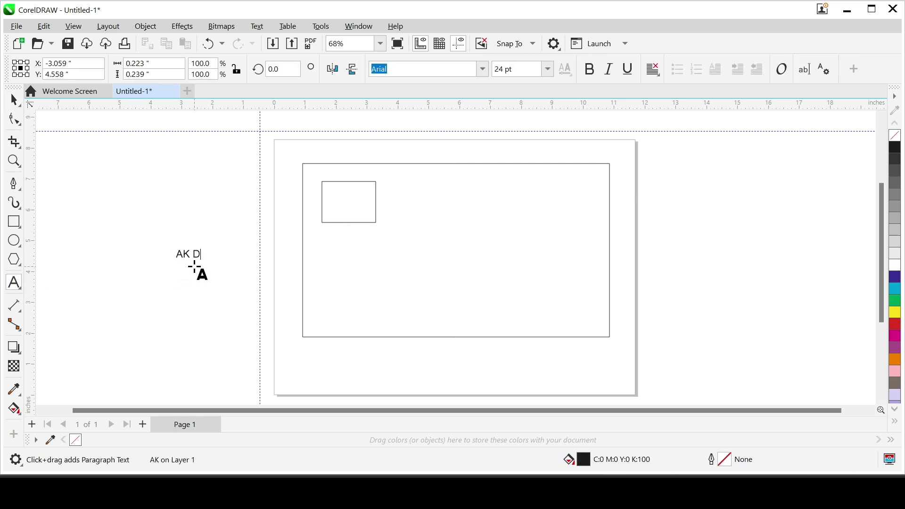
{"action": "type", "text": "ESIGNER"}
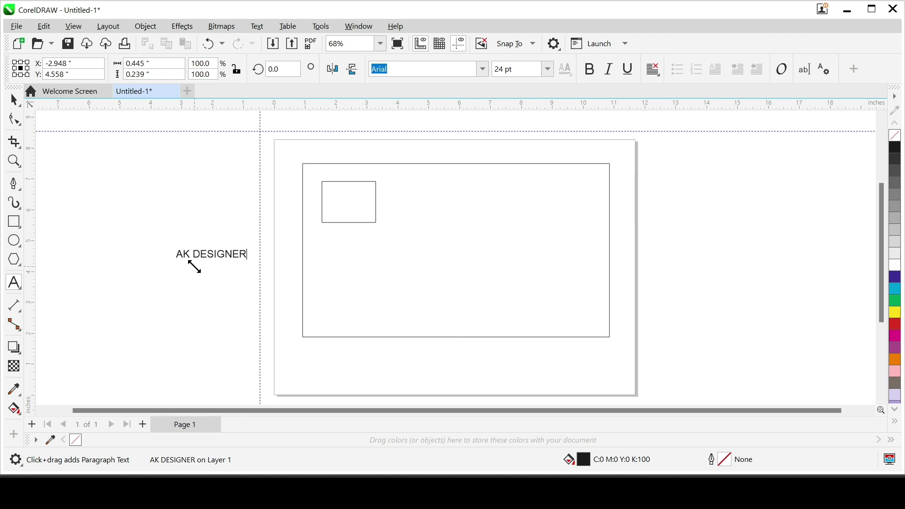
{"action": "key", "text": "Escape"}
{"action": "left_click", "coordinate": [21, 106]}
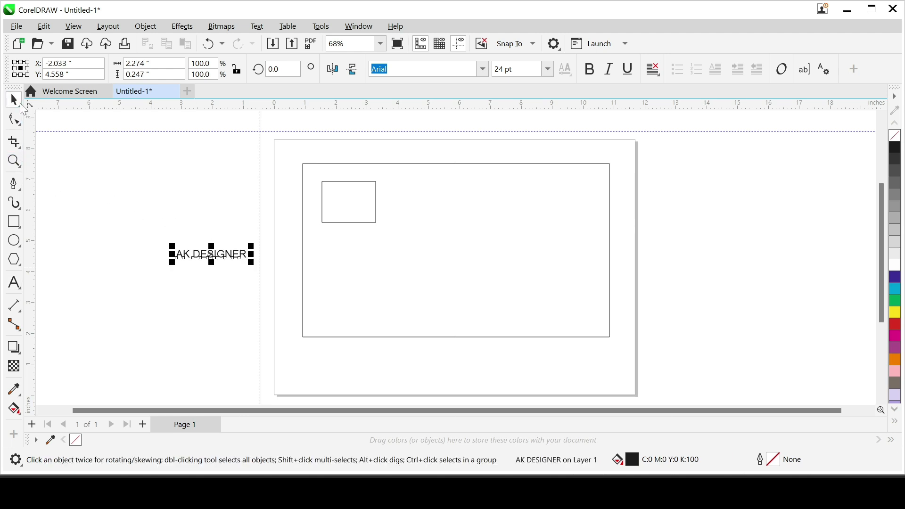
Step: Place "AK DESIGNER" texts inside the large rectangle: below the small rectangle, near the lower-left corner and near the upper-right corner
{"action": "left_click_drag", "start_coordinate": [216, 254], "coordinate": [569, 197]}
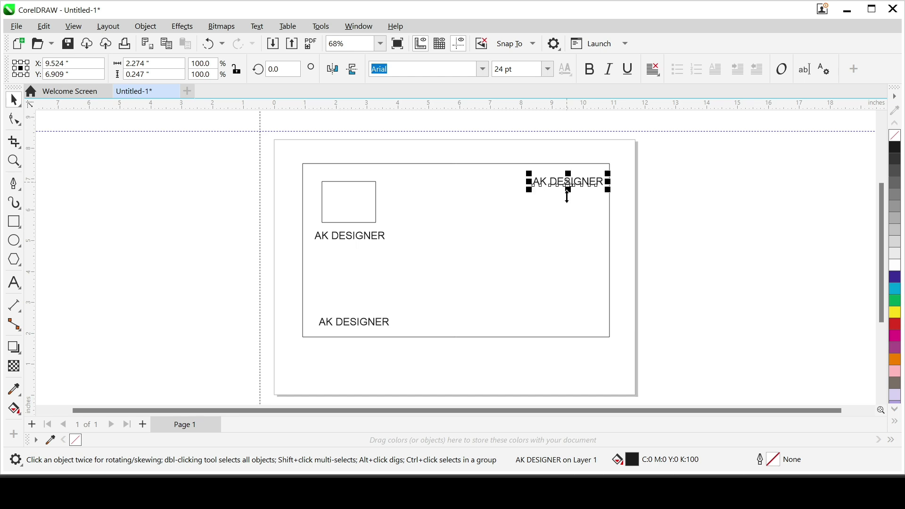
{"action": "left_click", "coordinate": [688, 256]}
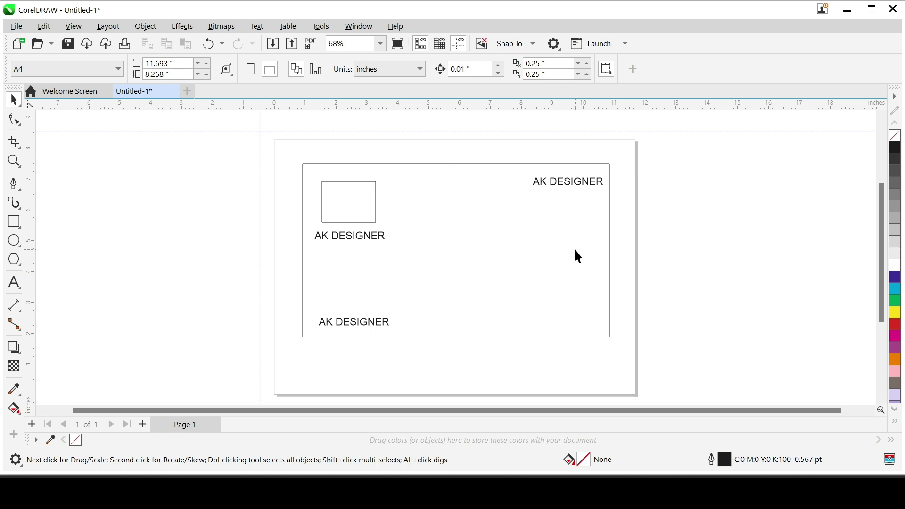
{"action": "scroll", "coordinate": [582, 296], "scroll_direction": "up", "scroll_amount": 1}
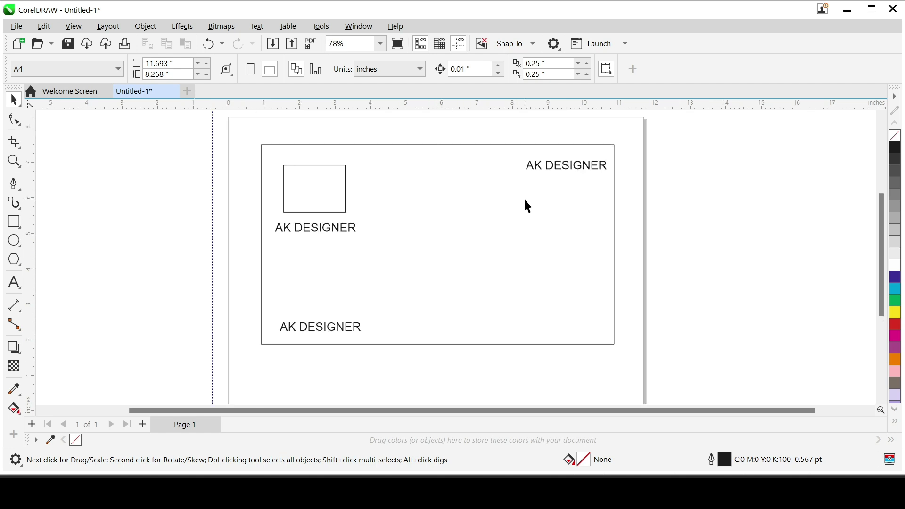
{"action": "left_click", "coordinate": [551, 164]}
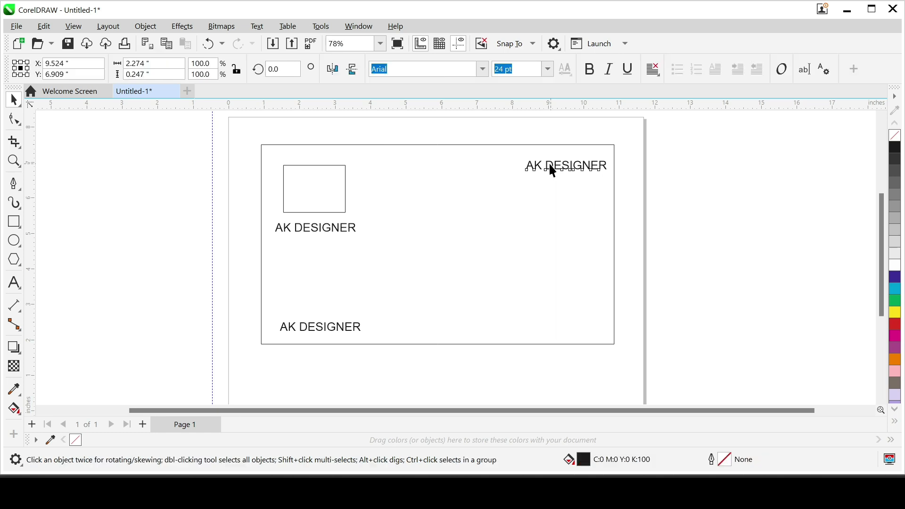
Step: Move the small rectangle flush into the large rectangle's upper-left corner
{"action": "left_click", "coordinate": [329, 194]}
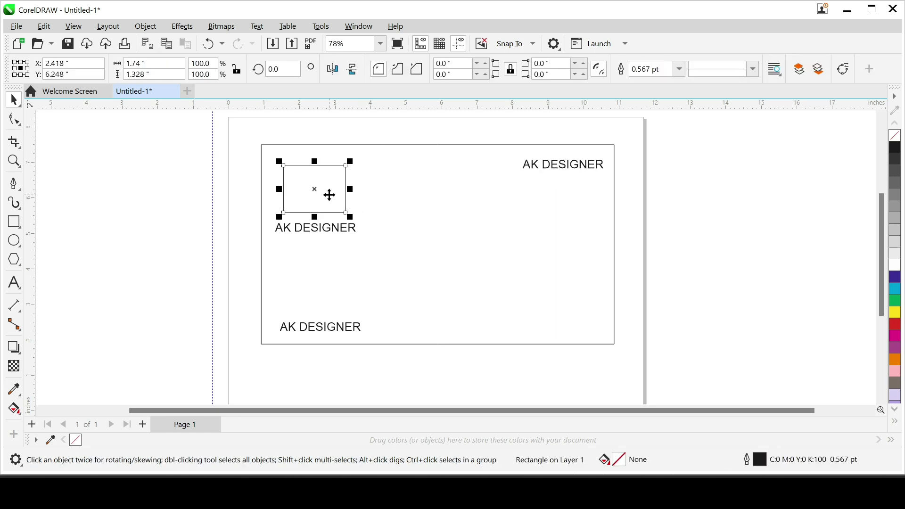
{"action": "left_click_drag", "start_coordinate": [335, 188], "coordinate": [316, 166]}
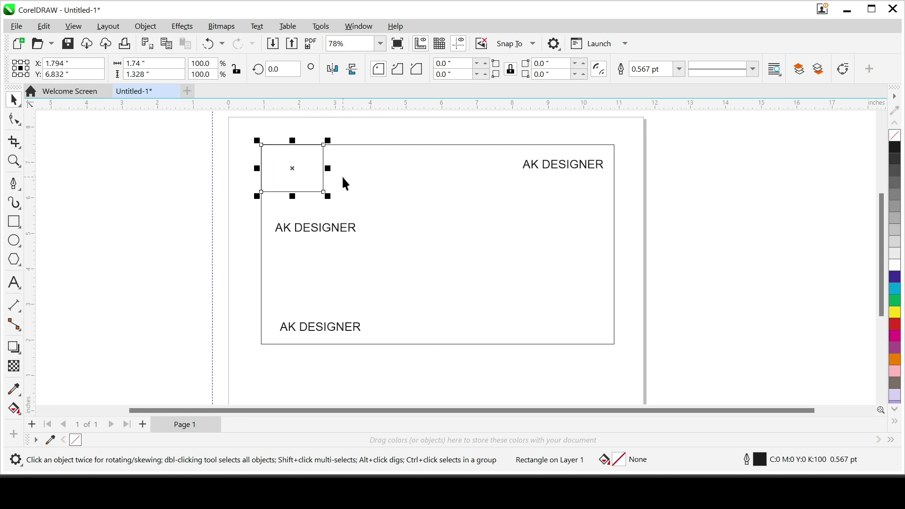
{"action": "left_click", "coordinate": [164, 213]}
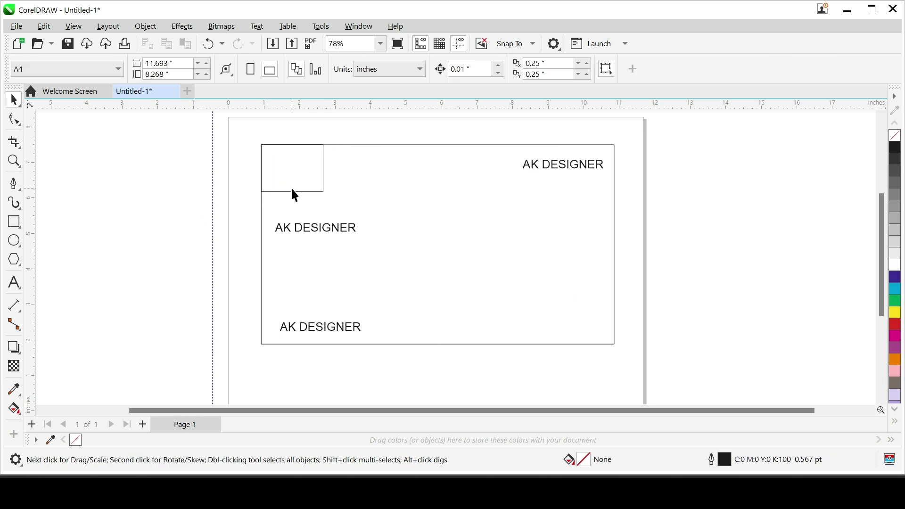
Step: Move the small rectangle inward from the large rectangle's corner, centring it at about X 2.38, Y 6.46 in
{"action": "left_click_drag", "start_coordinate": [292, 189], "coordinate": [314, 203]}
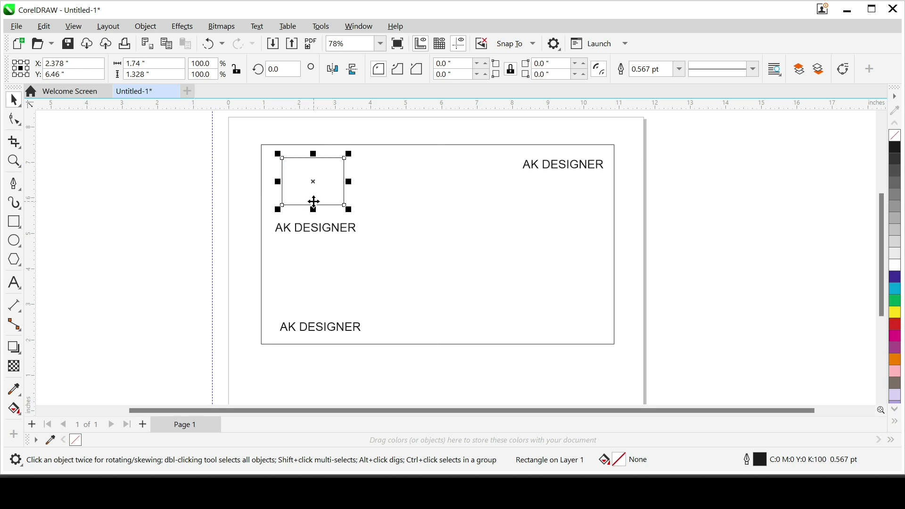
{"action": "left_click", "coordinate": [263, 168]}
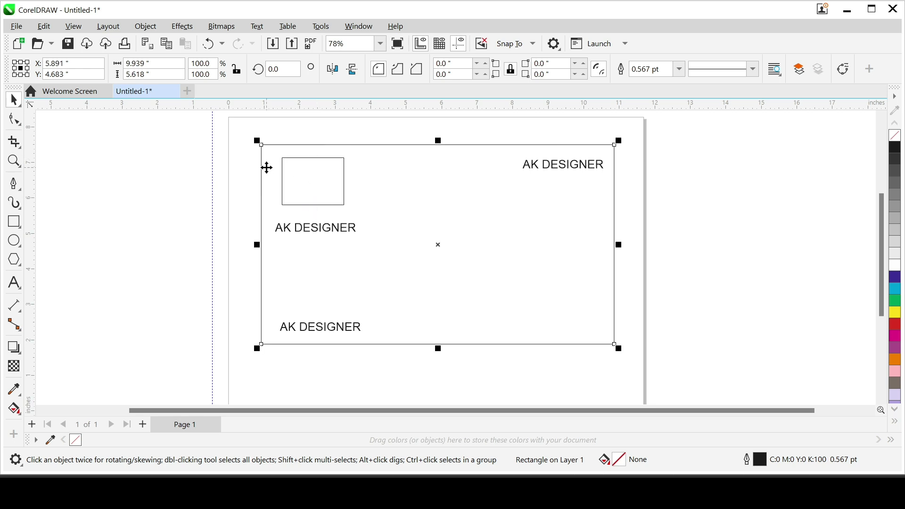
{"action": "left_click", "coordinate": [654, 178]}
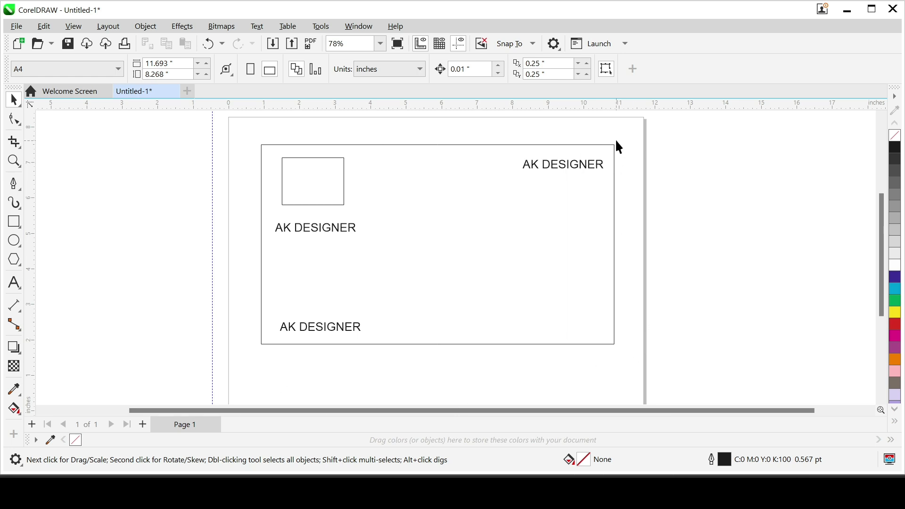
{"action": "left_click_drag", "start_coordinate": [625, 131], "coordinate": [679, 320]}
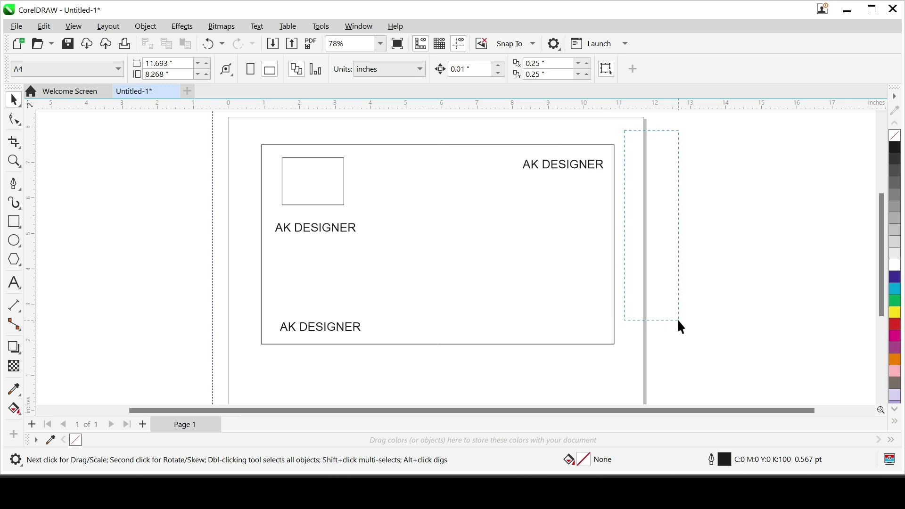
Step: Reposition the upper-right "AK DESIGNER" text inside the large rectangle, centring it at about X 9.44, Y 6.92 in
{"action": "left_click", "coordinate": [592, 164]}
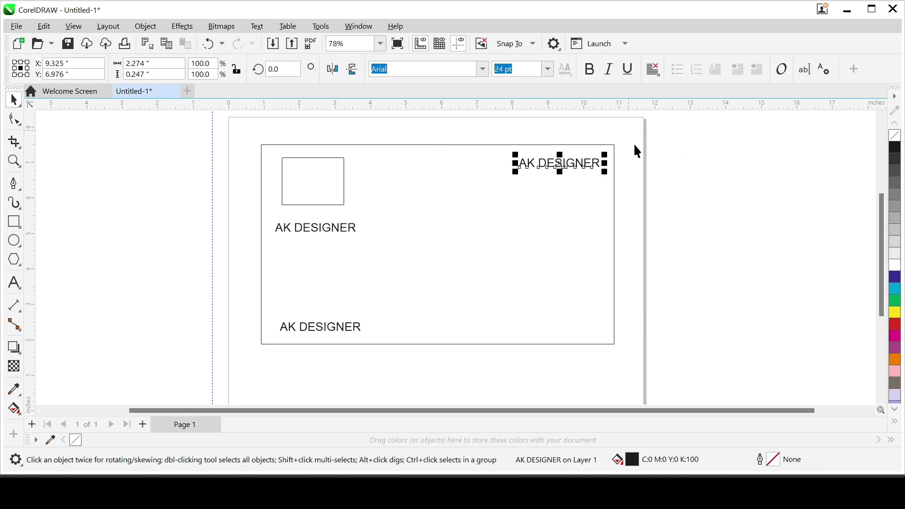
{"action": "left_click", "coordinate": [614, 189]}
{"action": "left_click_drag", "start_coordinate": [630, 129], "coordinate": [612, 165]}
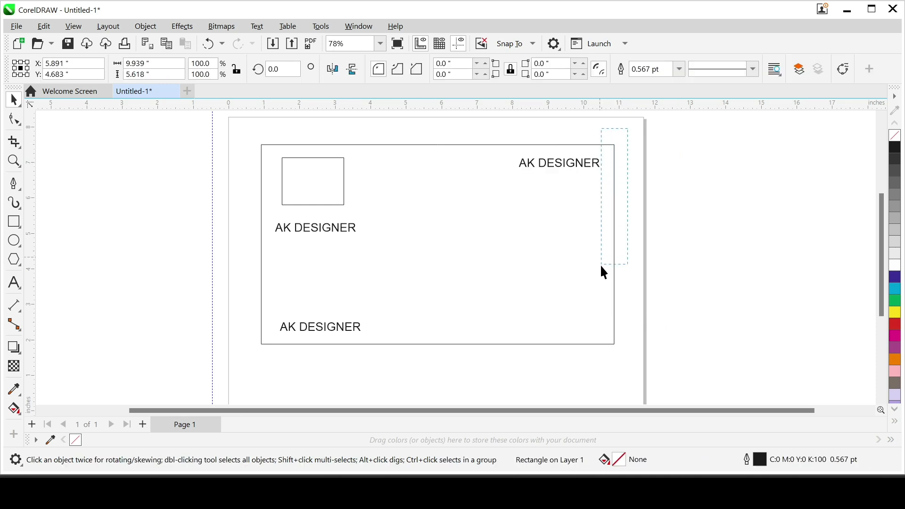
{"action": "left_click_drag", "start_coordinate": [600, 264], "coordinate": [607, 352]}
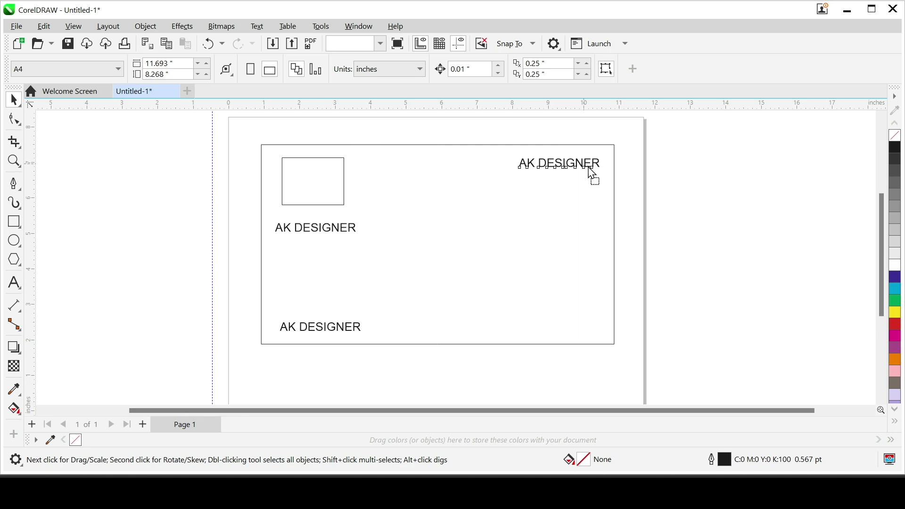
{"action": "left_click", "coordinate": [593, 174]}
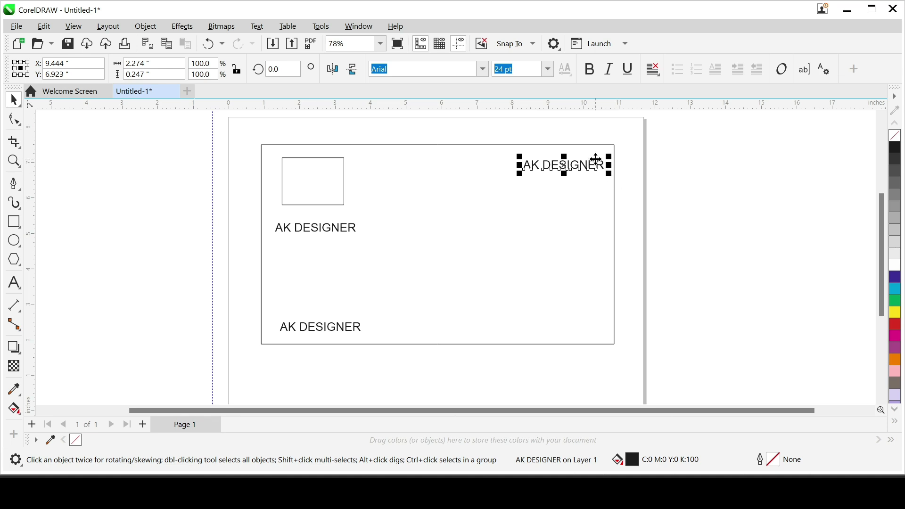
{"action": "left_click", "coordinate": [633, 175]}
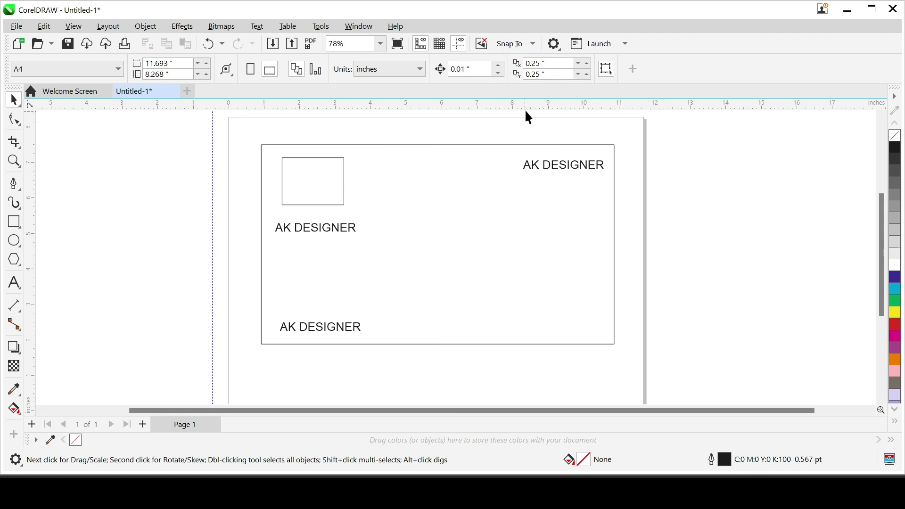
{"action": "scroll", "coordinate": [311, 176], "scroll_direction": "down", "scroll_amount": 2}
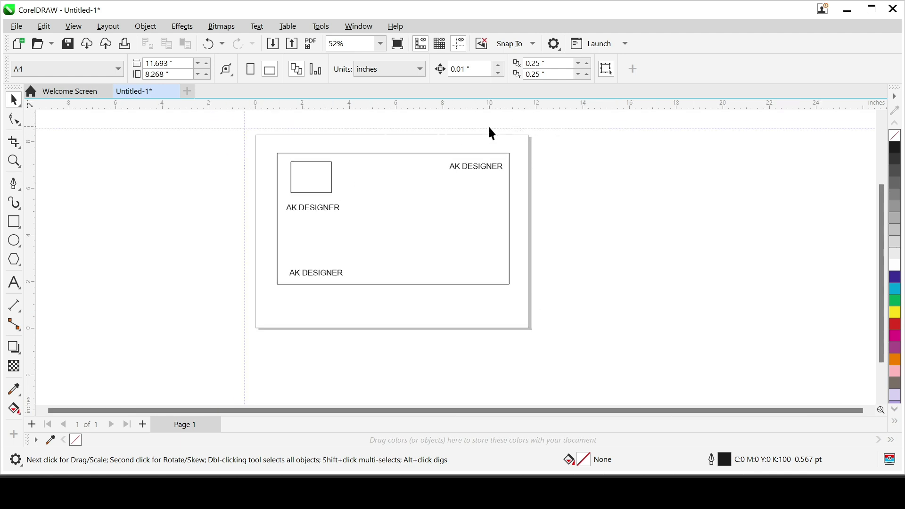
Step: Place horizontal guidelines just inside the large rectangle's upper and lower edges, at about Y 7.14 and 2.20 in
{"action": "scroll", "coordinate": [490, 127], "scroll_direction": "up", "scroll_amount": 2}
{"action": "left_click_drag", "start_coordinate": [489, 128], "coordinate": [489, 188]}
{"action": "scroll", "coordinate": [524, 280], "scroll_direction": "down", "scroll_amount": 1}
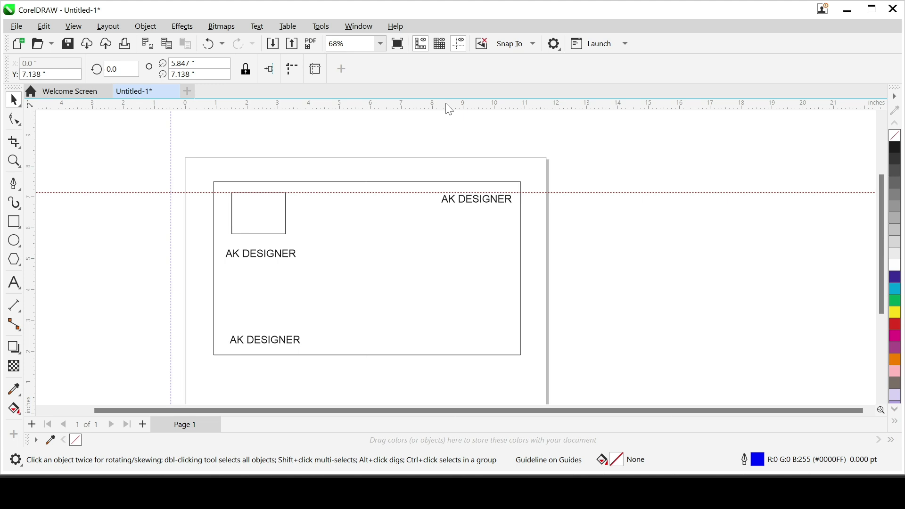
{"action": "left_click_drag", "start_coordinate": [446, 106], "coordinate": [466, 346]}
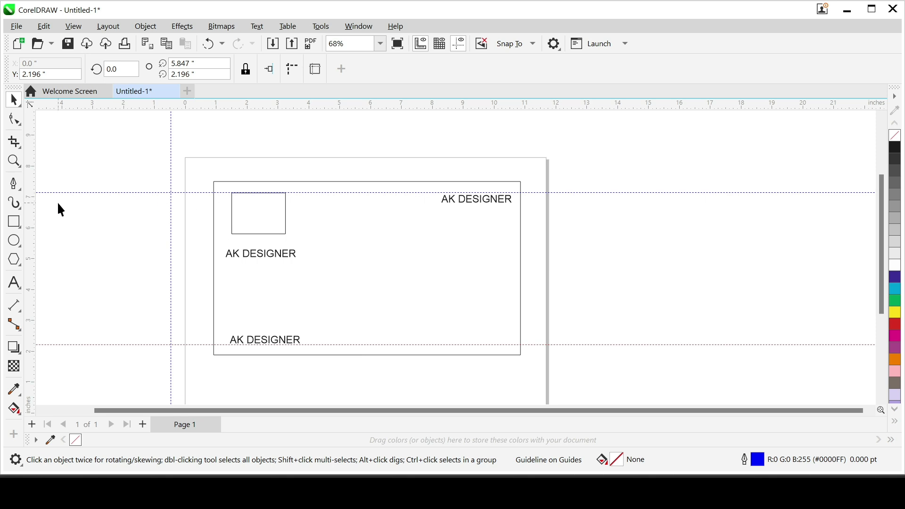
Step: Add spare vertical and horizontal guidelines outside the page and set two vertical ones just inside the large rectangle's left and right edges
{"action": "left_click_drag", "start_coordinate": [33, 236], "coordinate": [79, 239]}
{"action": "left_click_drag", "start_coordinate": [31, 241], "coordinate": [121, 268]}
{"action": "left_click_drag", "start_coordinate": [33, 257], "coordinate": [139, 264]}
{"action": "left_click_drag", "start_coordinate": [220, 109], "coordinate": [231, 132]}
{"action": "left_click_drag", "start_coordinate": [230, 105], "coordinate": [230, 122]}
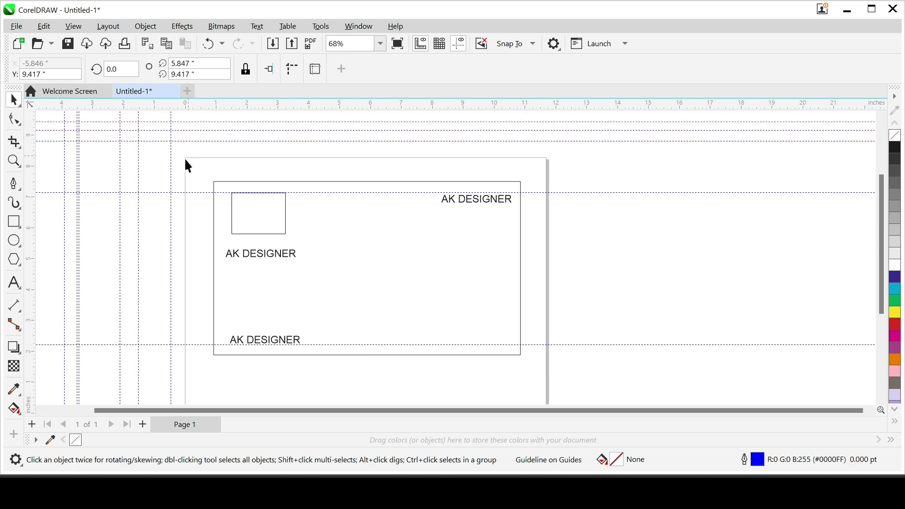
{"action": "left_click_drag", "start_coordinate": [138, 268], "coordinate": [514, 298]}
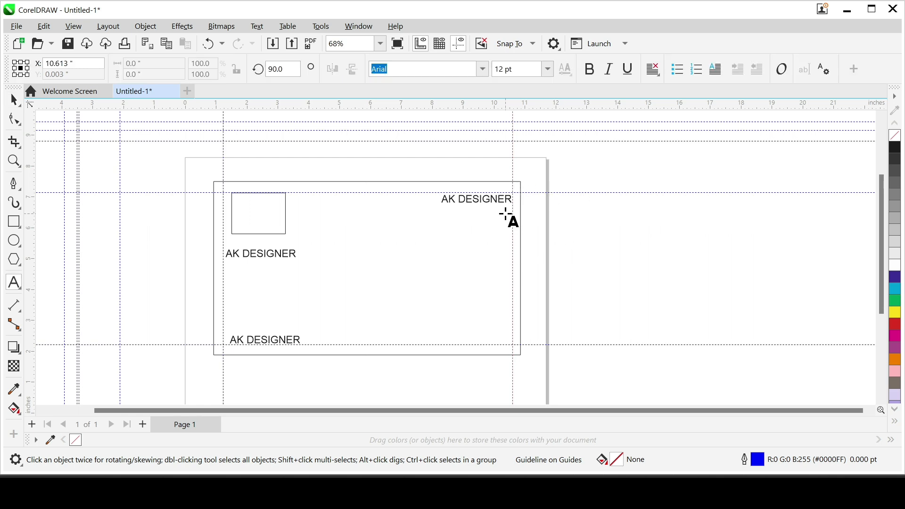
Step: Align the upper-right "AK DESIGNER" text to the crossing guidelines, centring it at about X 9.49, Y 7.01 in
{"action": "scroll", "coordinate": [490, 202], "scroll_direction": "up", "scroll_amount": 2}
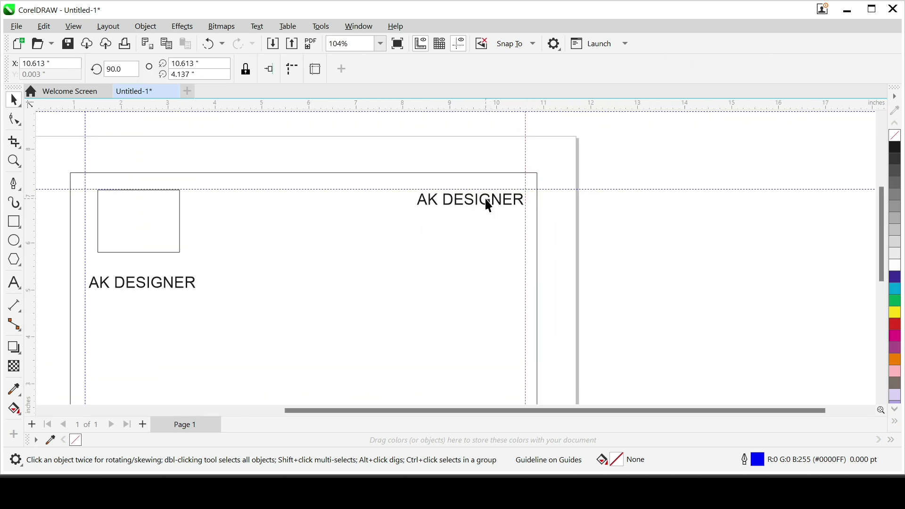
{"action": "mouse_move", "coordinate": [486, 198]}
{"action": "left_mouse_down"}
{"action": "mouse_move", "coordinate": [488, 187]}
{"action": "mouse_move", "coordinate": [489, 204]}
{"action": "left_mouse_up"}
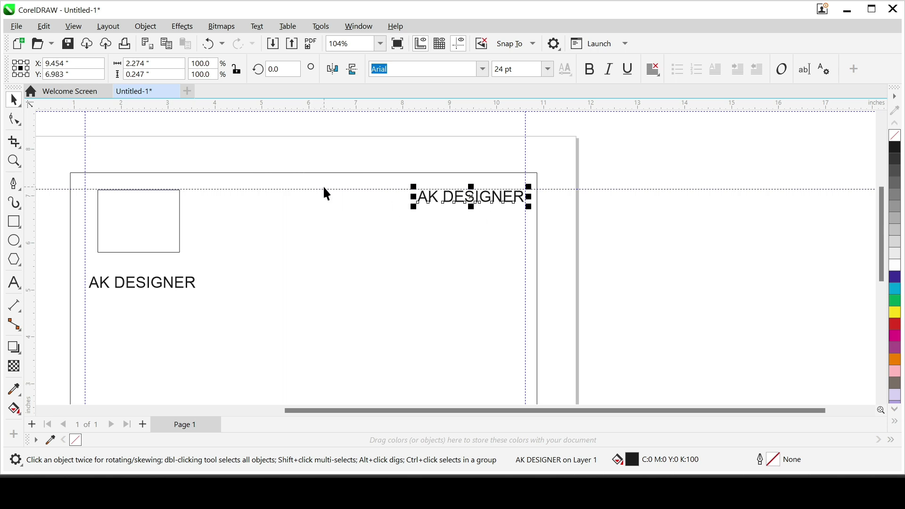
{"action": "left_click_drag", "start_coordinate": [465, 197], "coordinate": [471, 206]}
{"action": "left_click_drag", "start_coordinate": [594, 149], "coordinate": [528, 211]}
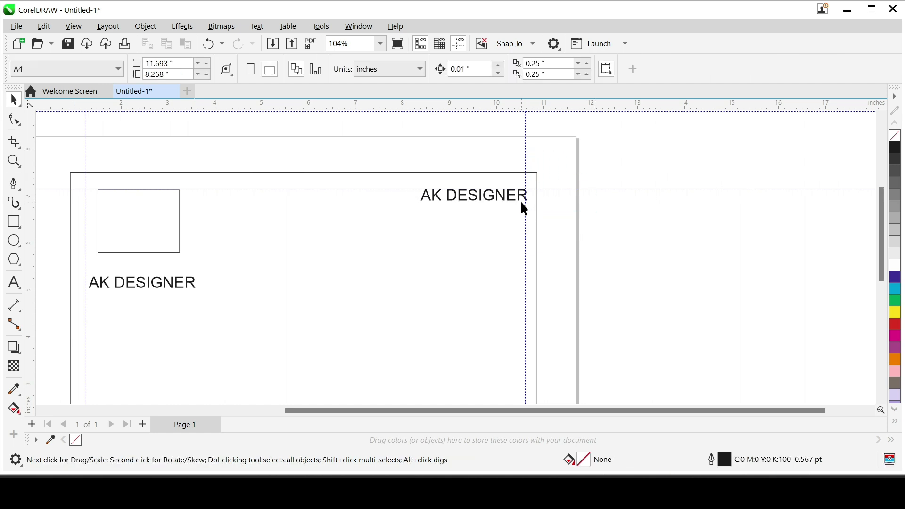
{"action": "left_click", "coordinate": [509, 200]}
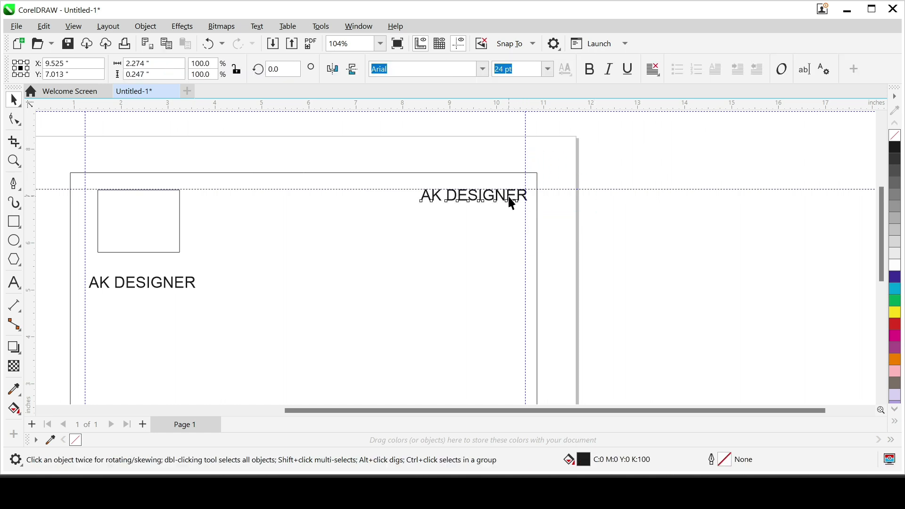
{"action": "left_click_drag", "start_coordinate": [508, 196], "coordinate": [506, 191]}
{"action": "scroll", "coordinate": [507, 200], "scroll_direction": "down", "scroll_amount": 3}
{"action": "scroll", "coordinate": [372, 229], "scroll_direction": "up", "scroll_amount": 2}
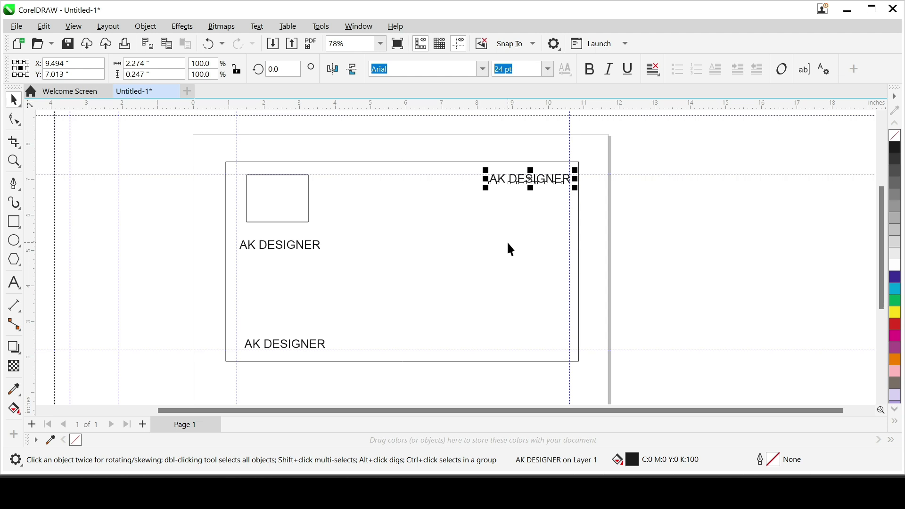
Step: Delete the single vertical guideline at X -3.494 in, outside the page
{"action": "scroll", "coordinate": [452, 264], "scroll_direction": "down", "scroll_amount": 1}
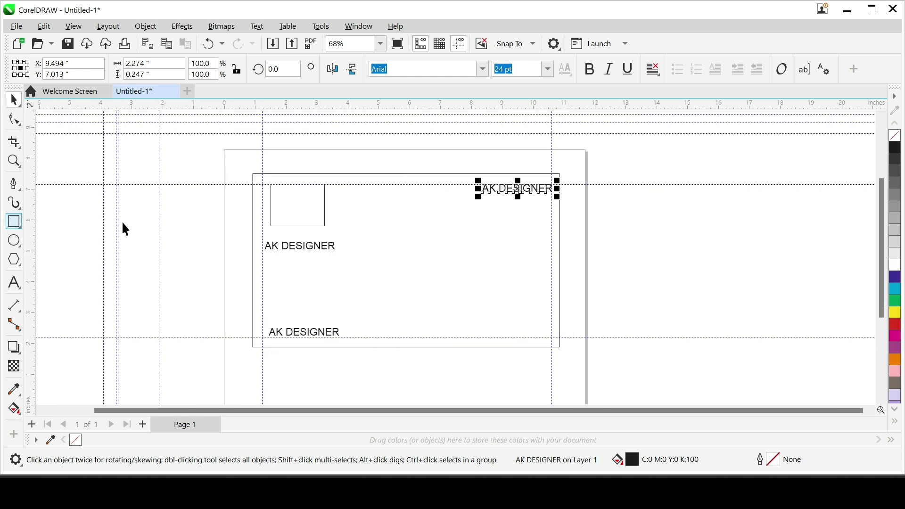
{"action": "scroll", "coordinate": [100, 184], "scroll_direction": "up", "scroll_amount": 1}
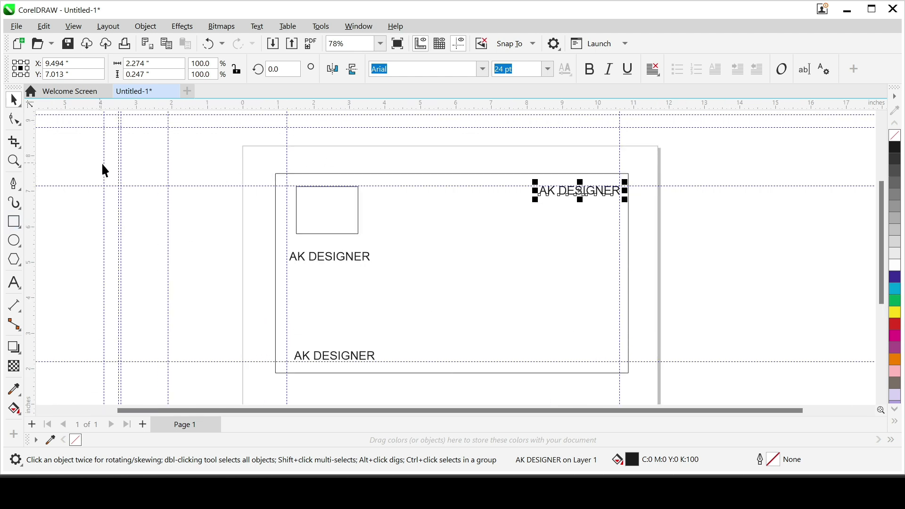
{"action": "left_click", "coordinate": [120, 165]}
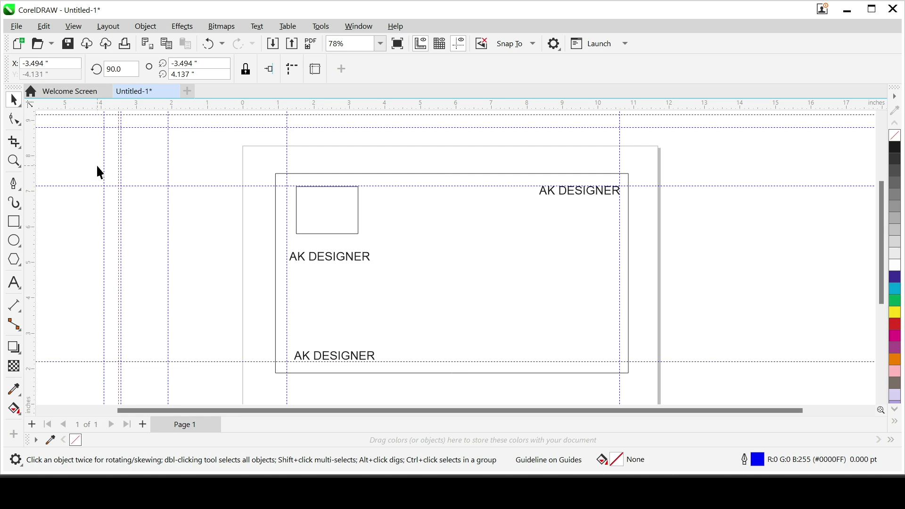
{"action": "scroll", "coordinate": [101, 173], "scroll_direction": "up", "scroll_amount": 2}
{"action": "scroll", "coordinate": [125, 167], "scroll_direction": "up", "scroll_amount": 3}
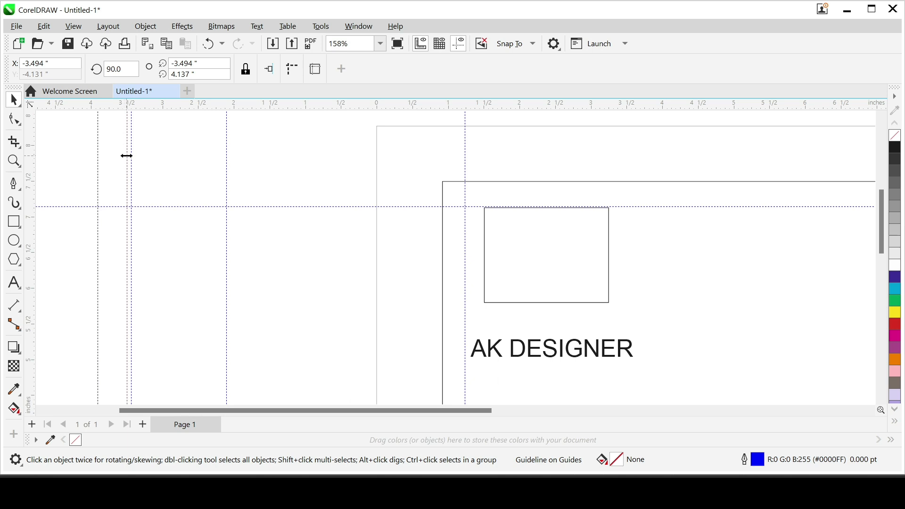
{"action": "left_click", "coordinate": [125, 168]}
{"action": "scroll", "coordinate": [116, 187], "scroll_direction": "down", "scroll_amount": 3}
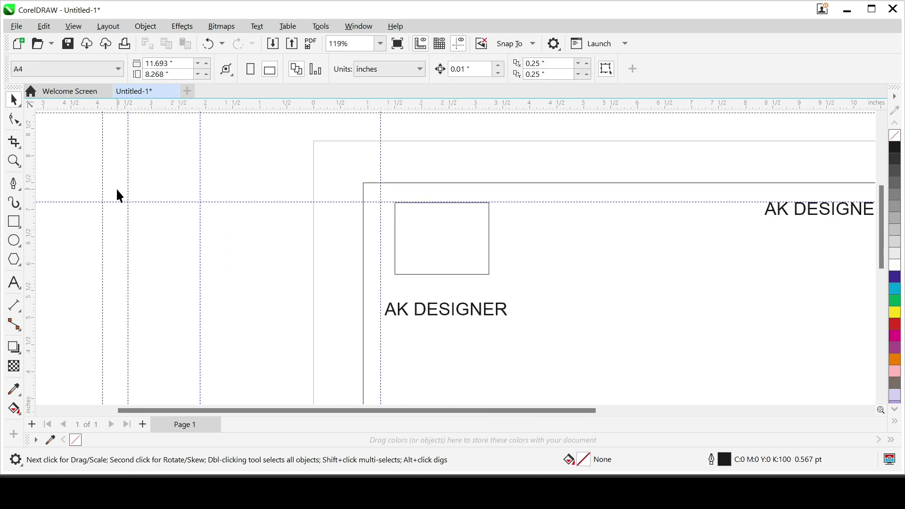
Step: Select the horizontal guideline at Y 7.138 in together with the three vertical guidelines left of the page and delete them
{"action": "left_click", "coordinate": [141, 199]}
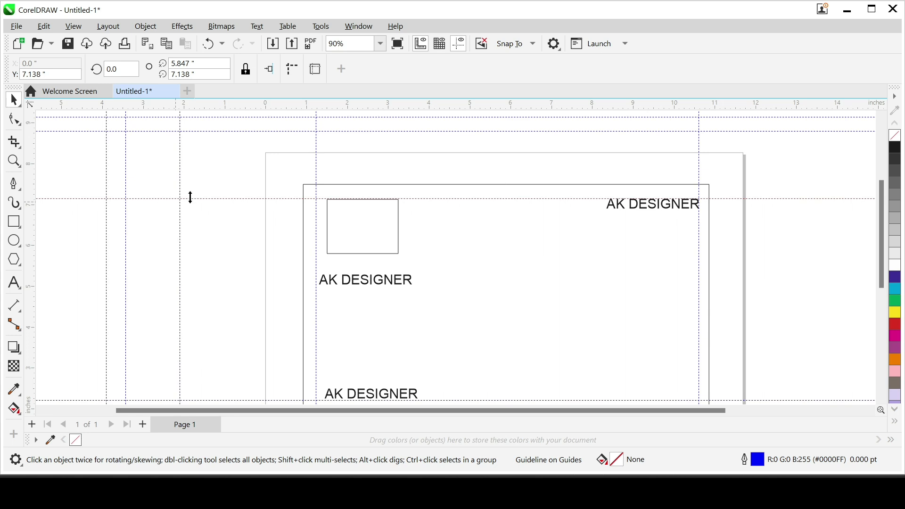
{"action": "left_click", "coordinate": [181, 180], "text": "shift"}
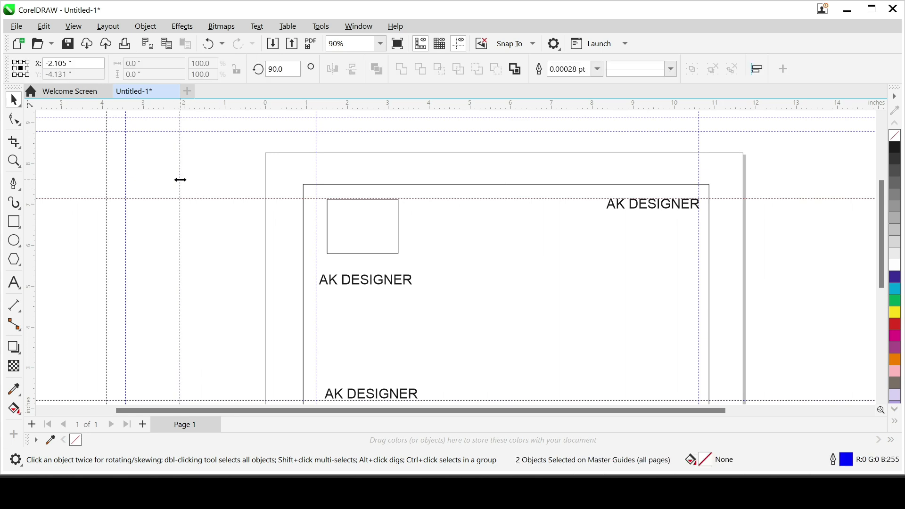
{"action": "left_click", "coordinate": [125, 170], "text": "shift"}
{"action": "left_click", "coordinate": [107, 170], "text": "shift"}
{"action": "key", "text": "Delete"}
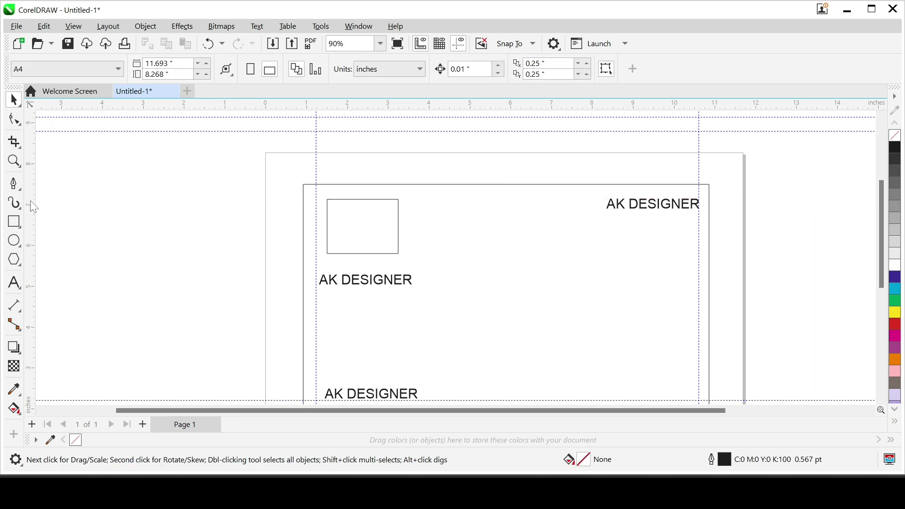
Step: Add several vertical guidelines at varied spacings in the empty area left of the page
{"action": "left_click_drag", "start_coordinate": [29, 206], "coordinate": [212, 226]}
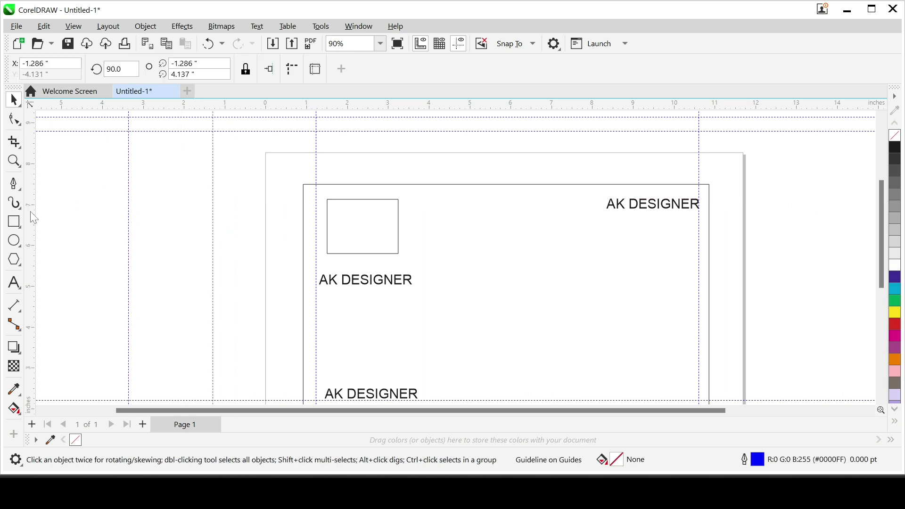
{"action": "left_click_drag", "start_coordinate": [30, 210], "coordinate": [104, 231]}
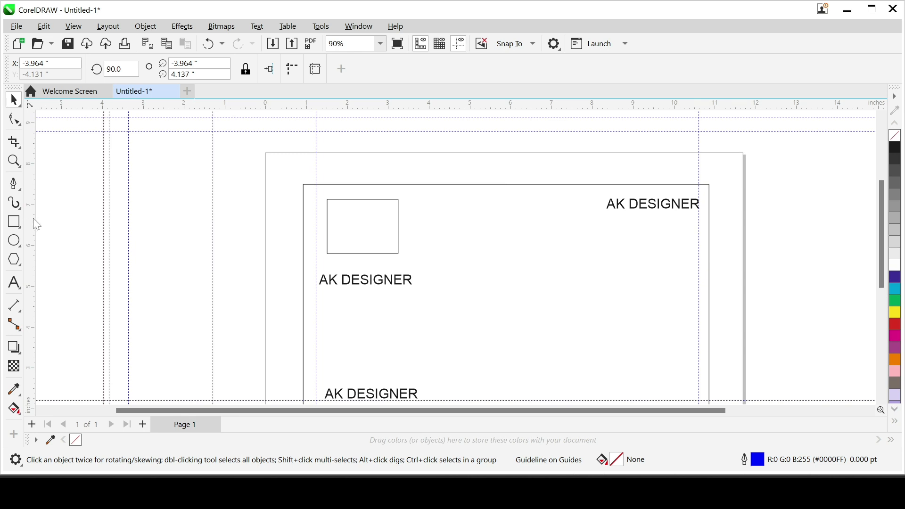
{"action": "left_click_drag", "start_coordinate": [36, 224], "coordinate": [73, 235]}
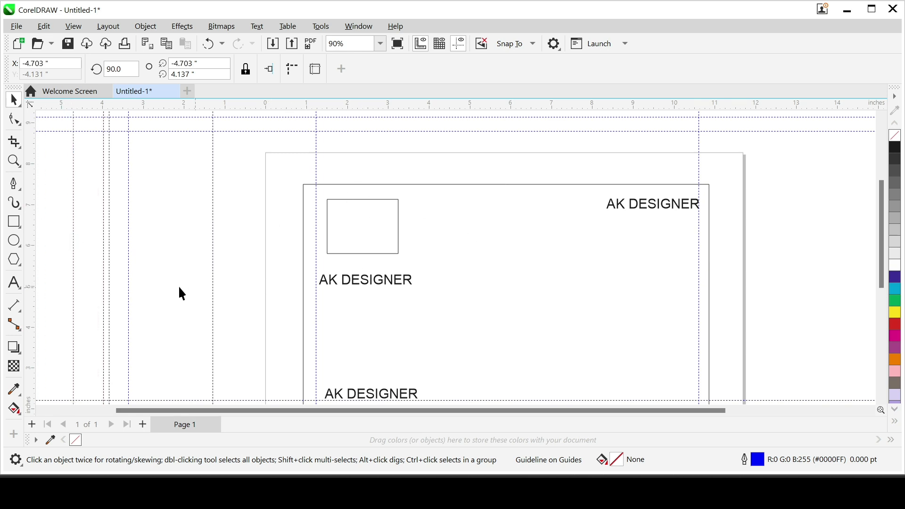
{"action": "left_click_drag", "start_coordinate": [32, 221], "coordinate": [145, 253]}
{"action": "left_click_drag", "start_coordinate": [34, 251], "coordinate": [177, 261]}
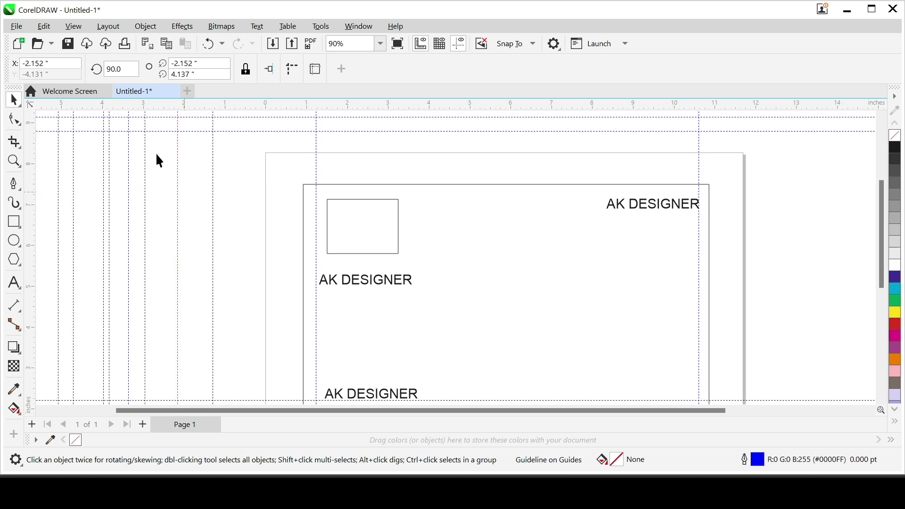
{"action": "left_click", "coordinate": [213, 224]}
{"action": "left_click", "coordinate": [178, 188], "text": "shift"}
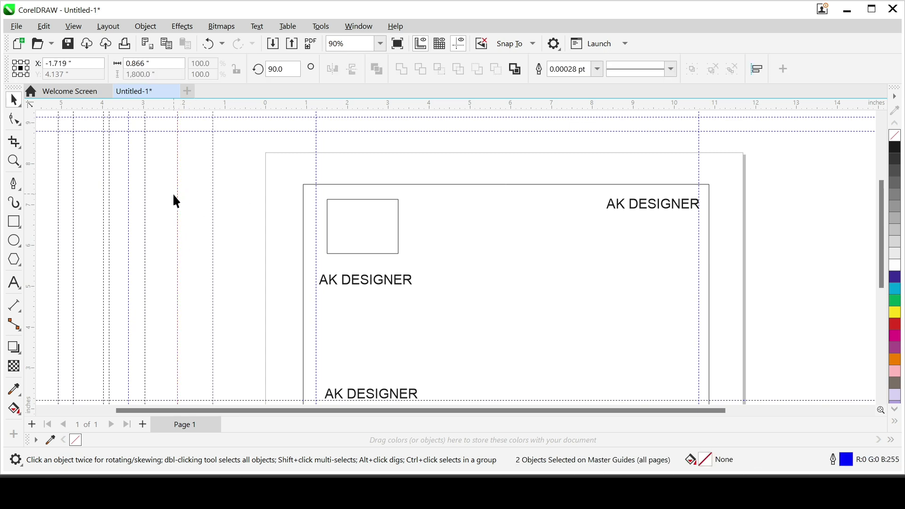
{"action": "left_click", "coordinate": [234, 219]}
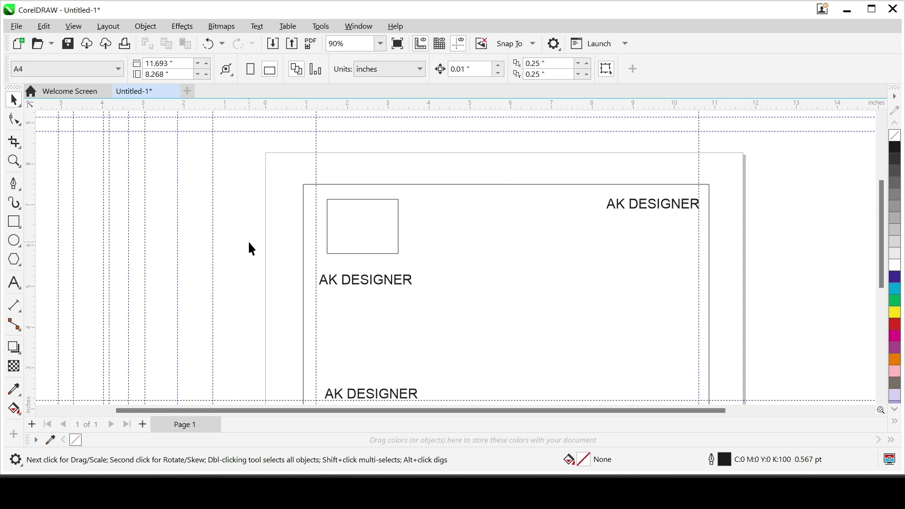
Step: Select all guidelines in the document at once and delete them
{"action": "left_click", "coordinate": [44, 27]}
{"action": "mouse_move", "coordinate": [103, 229]}
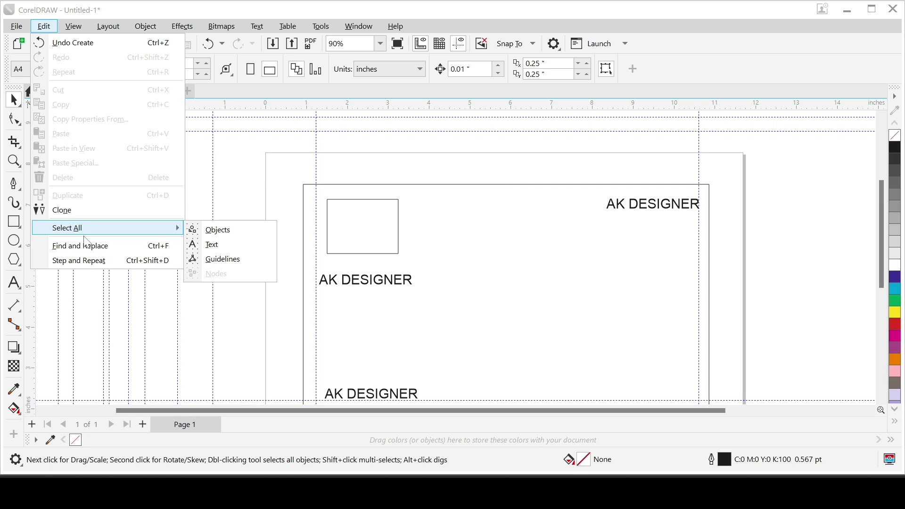
{"action": "left_click", "coordinate": [224, 260]}
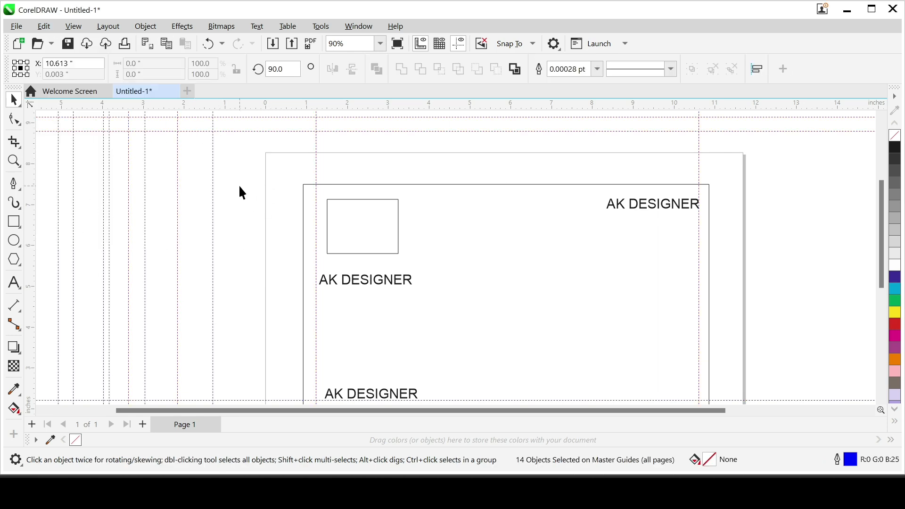
{"action": "scroll", "coordinate": [239, 187], "scroll_direction": "down", "scroll_amount": 1}
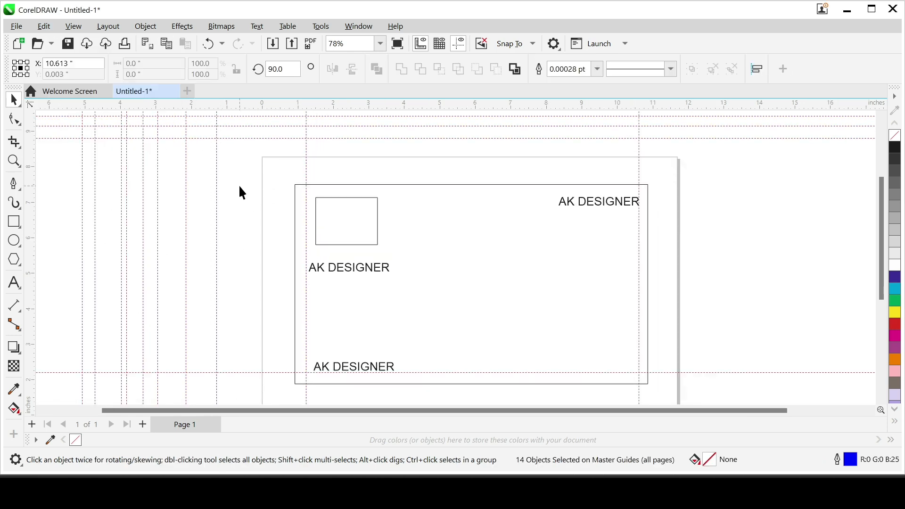
{"action": "key", "text": "Delete"}
{"action": "scroll", "coordinate": [428, 245], "scroll_direction": "down", "scroll_amount": 1}
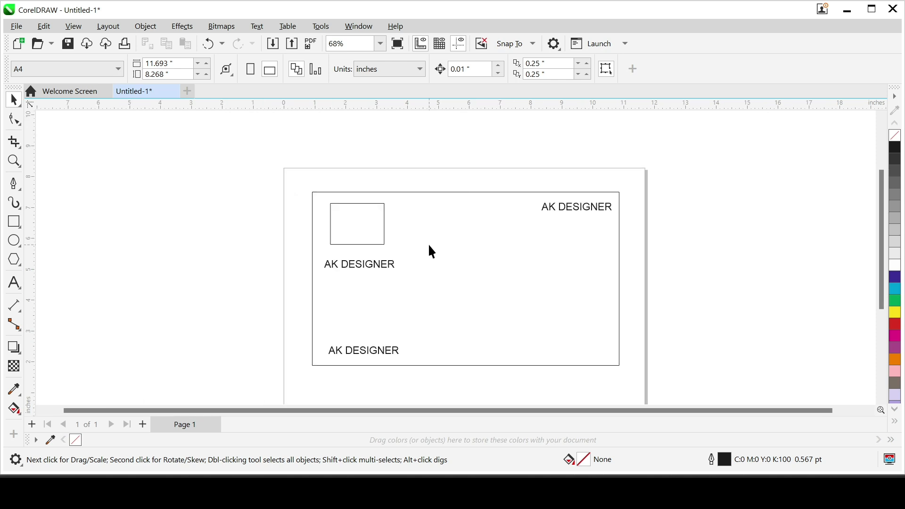
Step: Add a vertical guideline, try it at X 1.314 in, and place it at X 0.504 in, outside the large rectangle's left edge
{"action": "scroll", "coordinate": [459, 372], "scroll_direction": "up", "scroll_amount": 2}
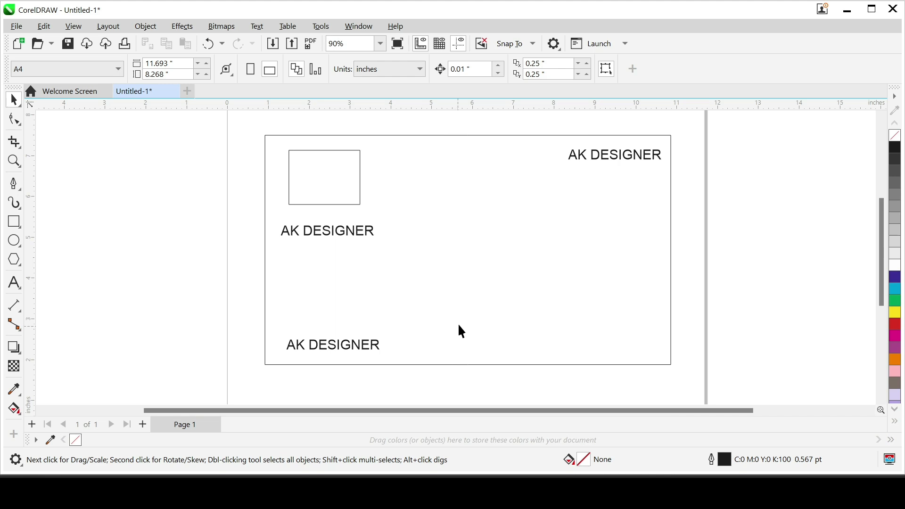
{"action": "scroll", "coordinate": [480, 328], "scroll_direction": "down", "scroll_amount": 1}
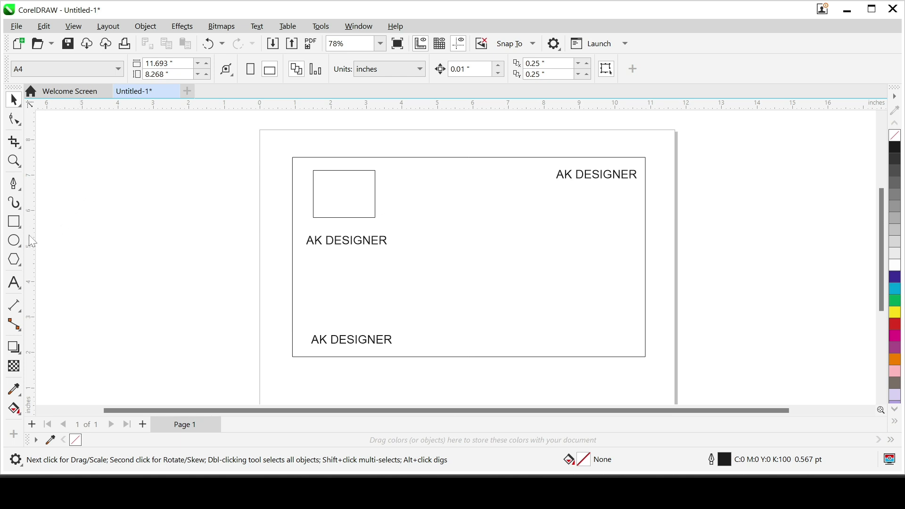
{"action": "left_click_drag", "start_coordinate": [32, 242], "coordinate": [270, 285]}
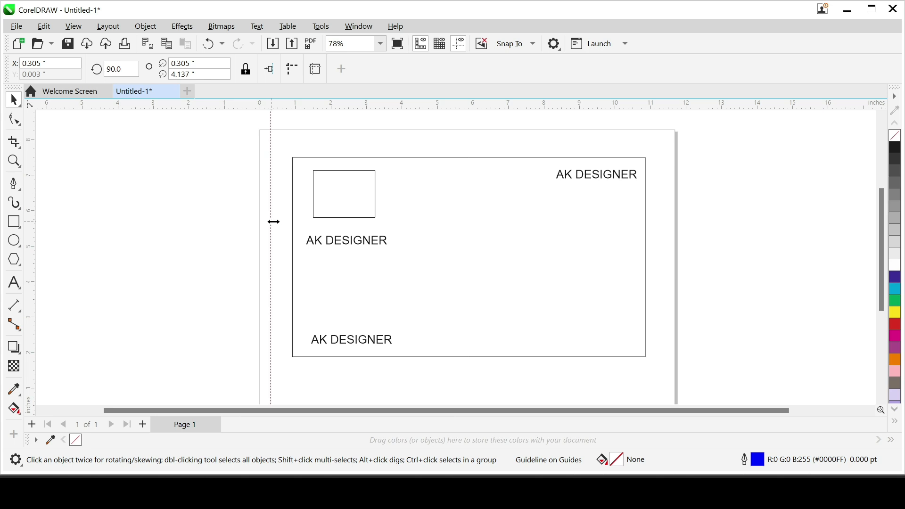
{"action": "left_click_drag", "start_coordinate": [271, 221], "coordinate": [307, 231]}
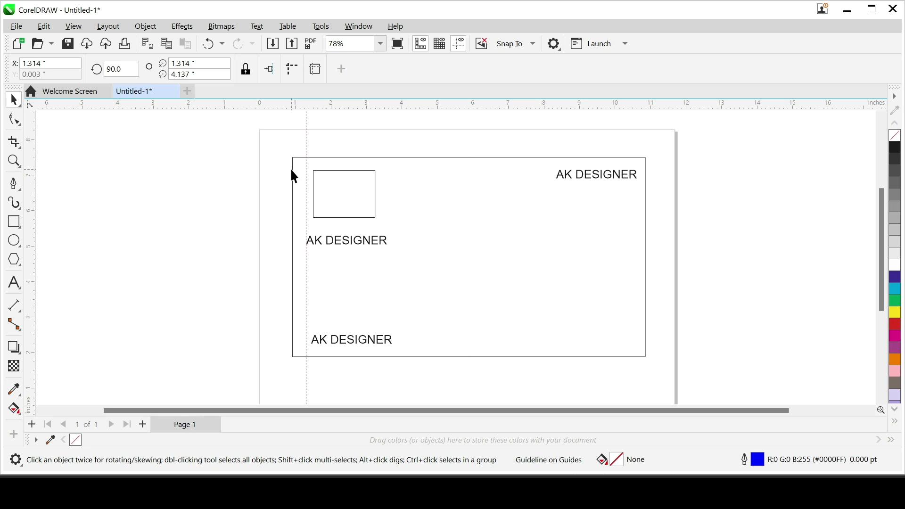
{"action": "left_click_drag", "start_coordinate": [304, 155], "coordinate": [277, 150]}
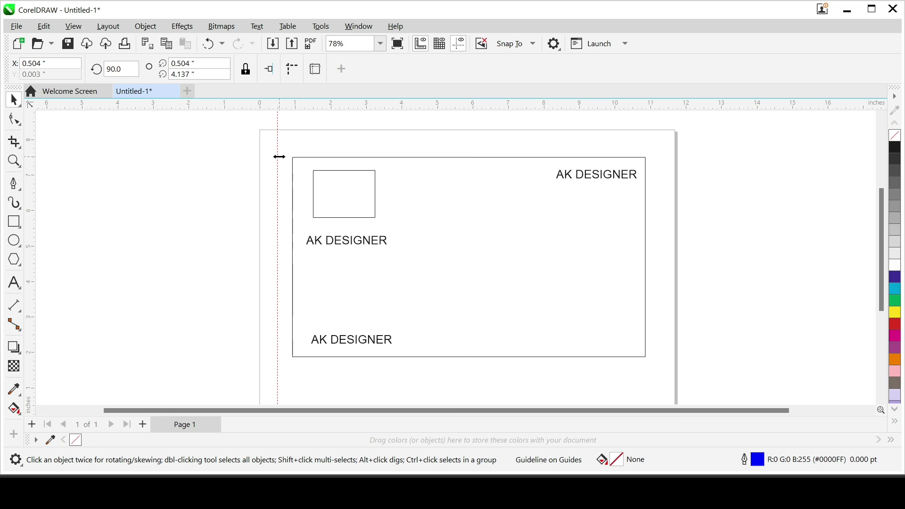
Step: Rotate the guideline to about 31.4 degrees and move it up to the small rectangle's upper-left corner, at about Y 6.14 in
{"action": "left_click", "coordinate": [279, 157]}
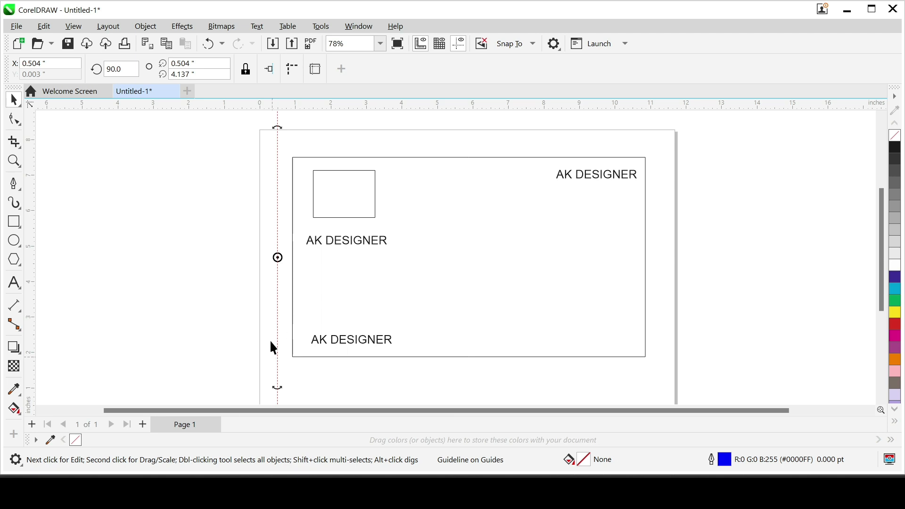
{"action": "left_click", "coordinate": [255, 195]}
{"action": "left_click", "coordinate": [278, 200]}
{"action": "left_click", "coordinate": [277, 200]}
{"action": "left_click_drag", "start_coordinate": [276, 125], "coordinate": [449, 171]}
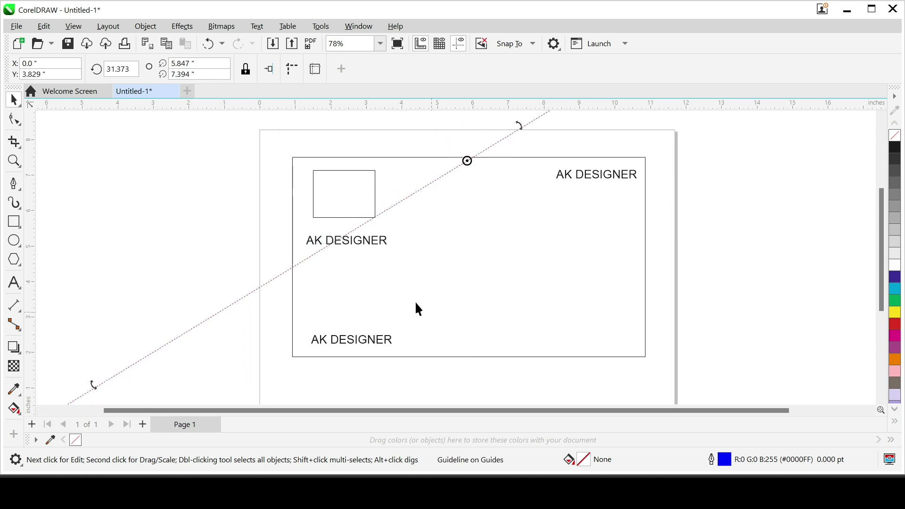
{"action": "left_click_drag", "start_coordinate": [380, 215], "coordinate": [329, 162]}
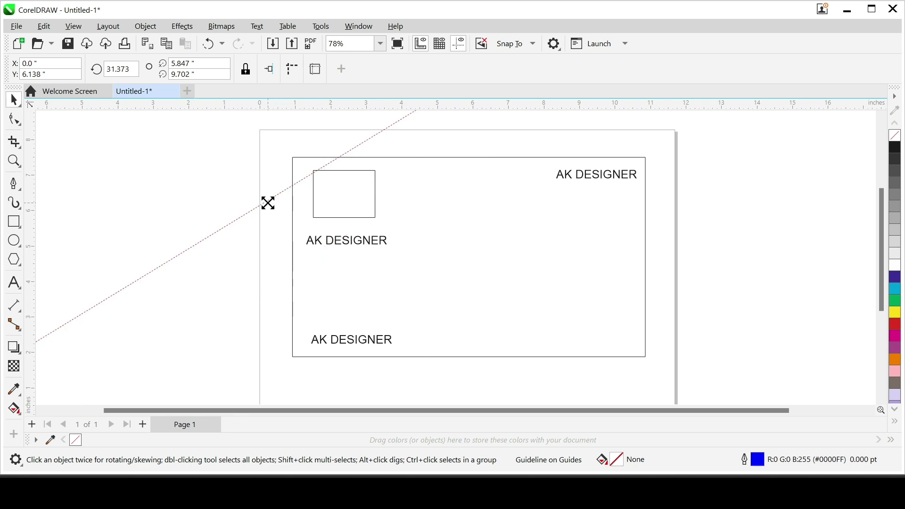
Step: Undo the guideline's rotation and move the vertical guideline to about X 0.226 in, outside the large rectangle's left edge
{"action": "key", "text": "super"}
{"action": "key", "text": "super"}
{"action": "key", "text": "ctrl+z"}
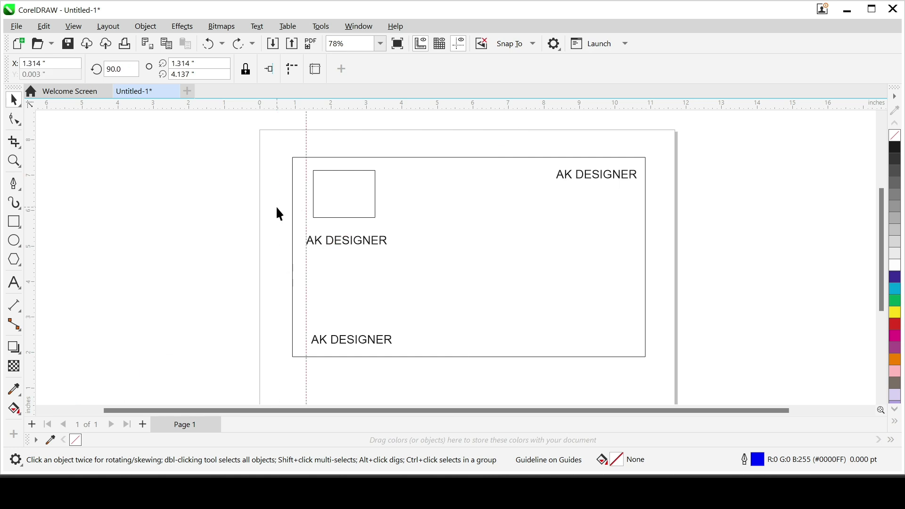
{"action": "left_click_drag", "start_coordinate": [306, 146], "coordinate": [268, 145]}
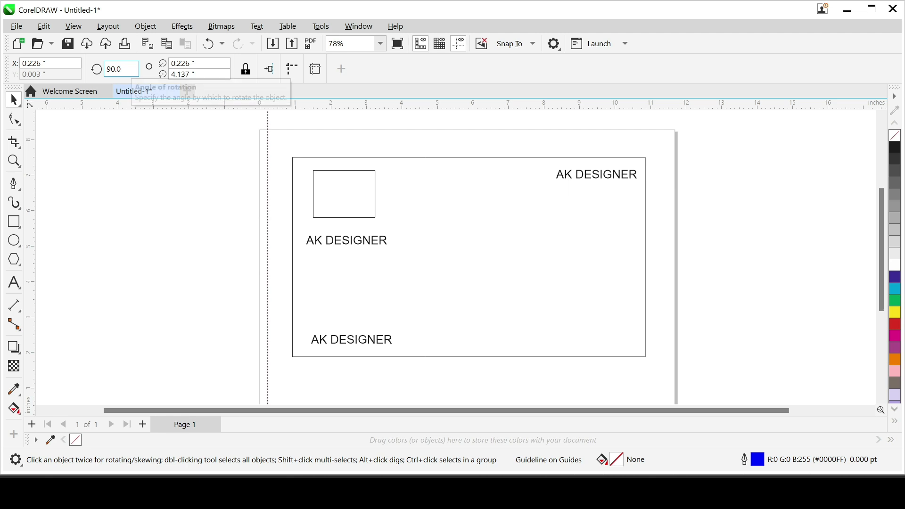
Step: Rotate the guideline to exactly 45 degrees and move it to the small rectangle's upper-left corner, at about Y 5.631 in
{"action": "left_click_drag", "start_coordinate": [123, 69], "coordinate": [71, 78]}
{"action": "type", "text": "45"}
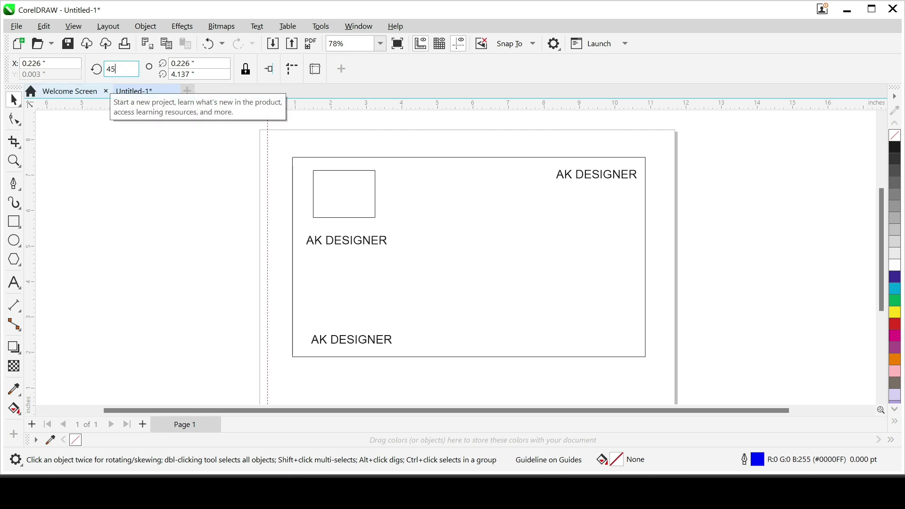
{"action": "key", "text": "Return"}
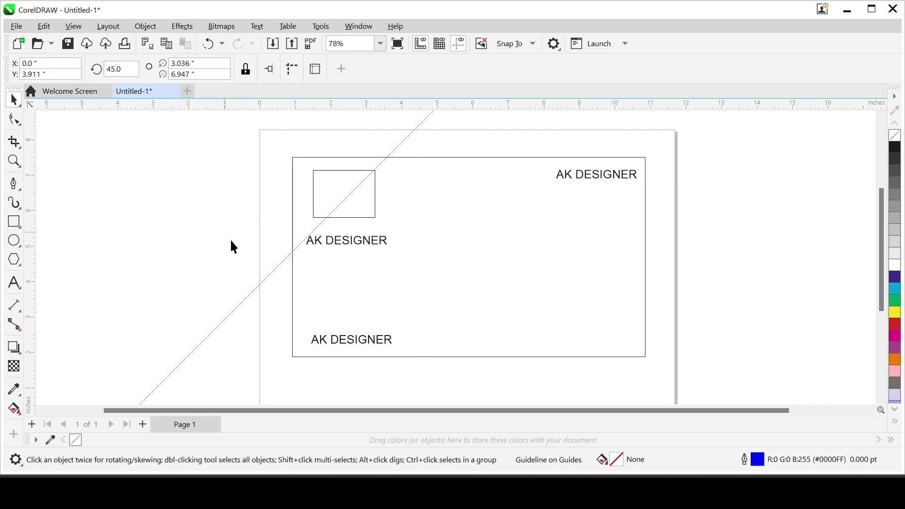
{"action": "left_click_drag", "start_coordinate": [267, 276], "coordinate": [283, 201]}
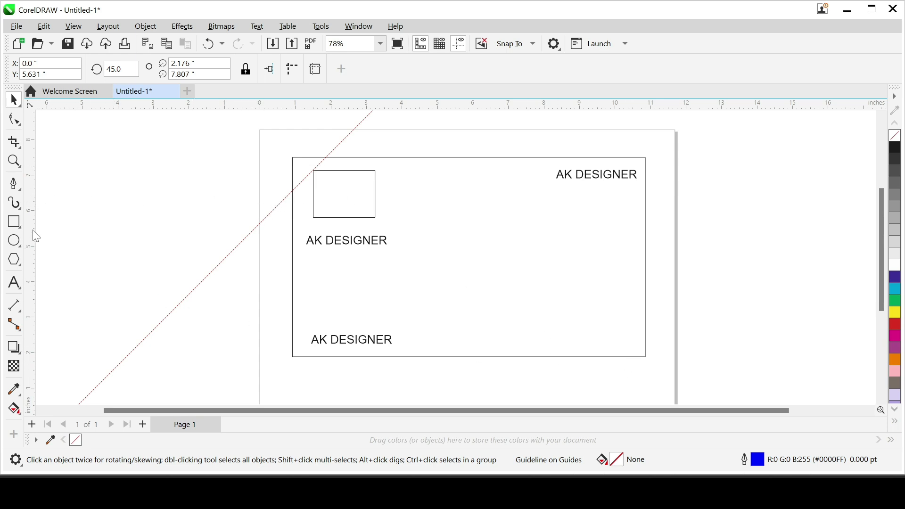
Step: Add a vertical guideline at about X -3.226 in, left of the page, and delete it
{"action": "left_click_drag", "start_coordinate": [32, 236], "coordinate": [145, 221]}
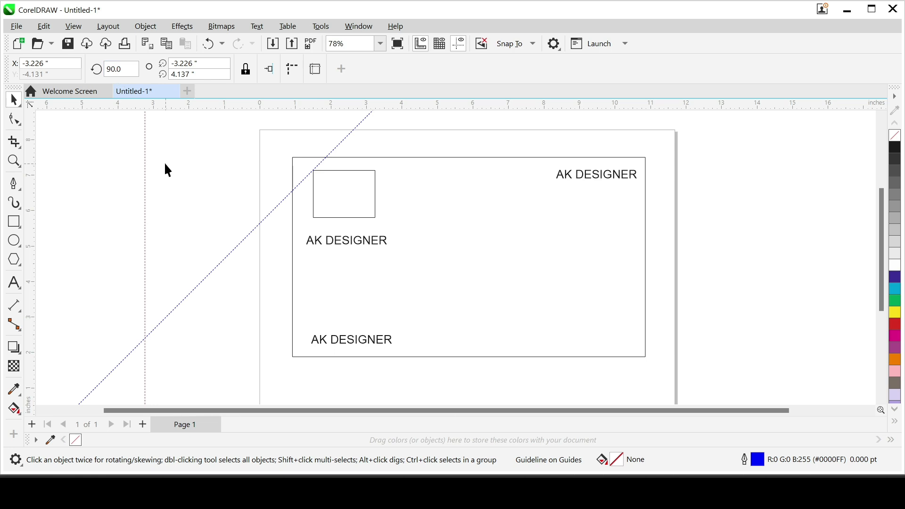
{"action": "key", "text": "Delete"}
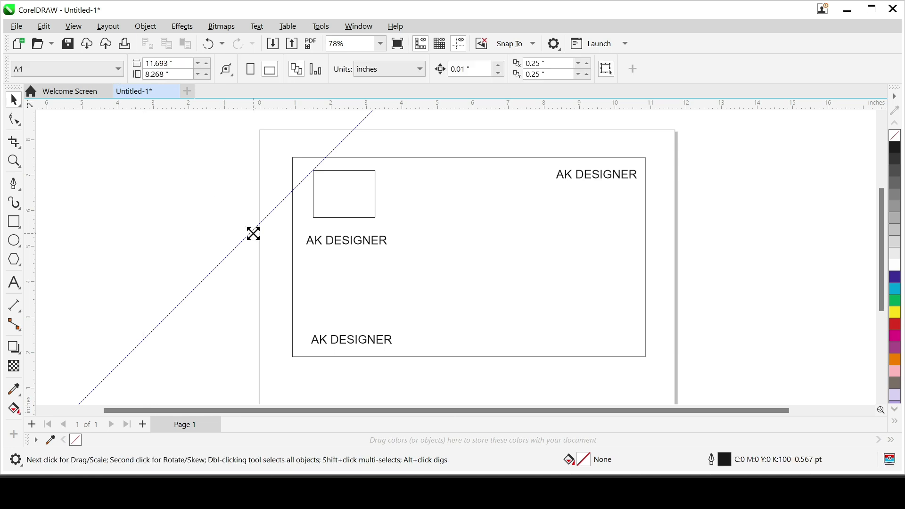
Step: Place a copy of the small rectangle below the upper-right AK DESIGNER text, centred at about X 9.282 in, Y 5.491 in
{"action": "scroll", "coordinate": [189, 253], "scroll_direction": "down", "scroll_amount": 1}
{"action": "scroll", "coordinate": [276, 215], "scroll_direction": "up", "scroll_amount": 1}
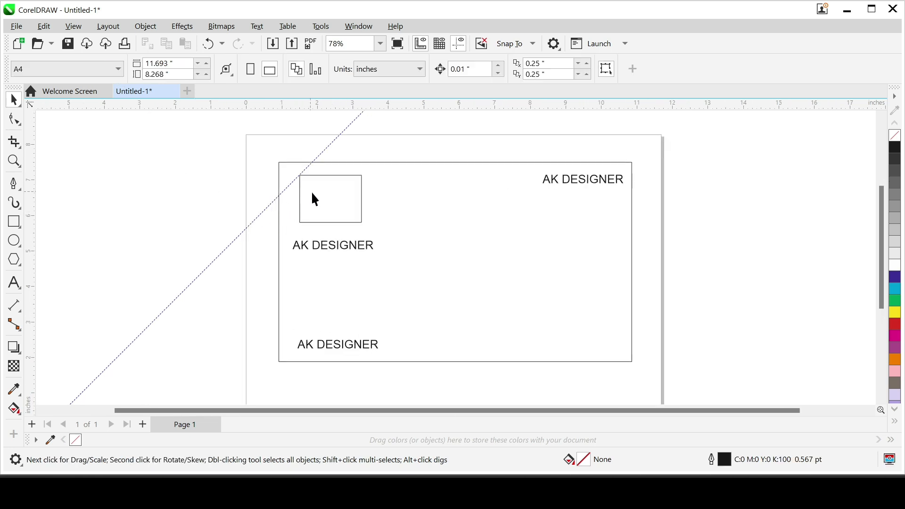
{"action": "left_click", "coordinate": [318, 200]}
{"action": "left_click_drag", "start_coordinate": [318, 202], "coordinate": [578, 245]}
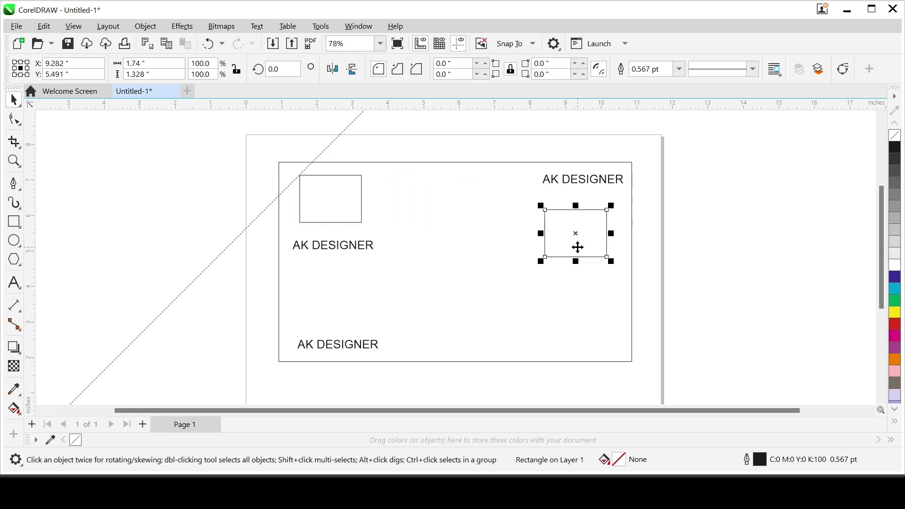
Step: Place a copy of the 45-degree guideline across the large rectangle's lower-right corner, and delete that copy
{"action": "left_click", "coordinate": [240, 234]}
{"action": "left_click_drag", "start_coordinate": [278, 247], "coordinate": [599, 357]}
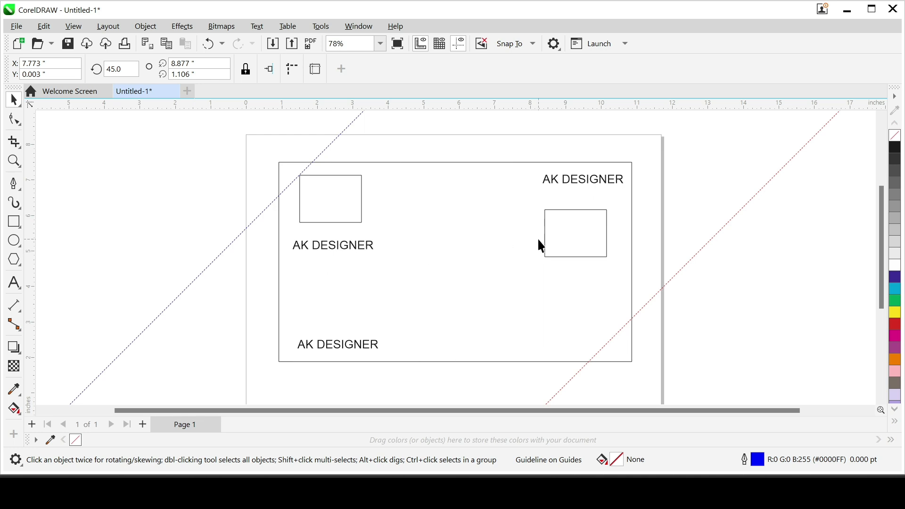
{"action": "left_click", "coordinate": [747, 209]}
{"action": "key", "text": "Delete"}
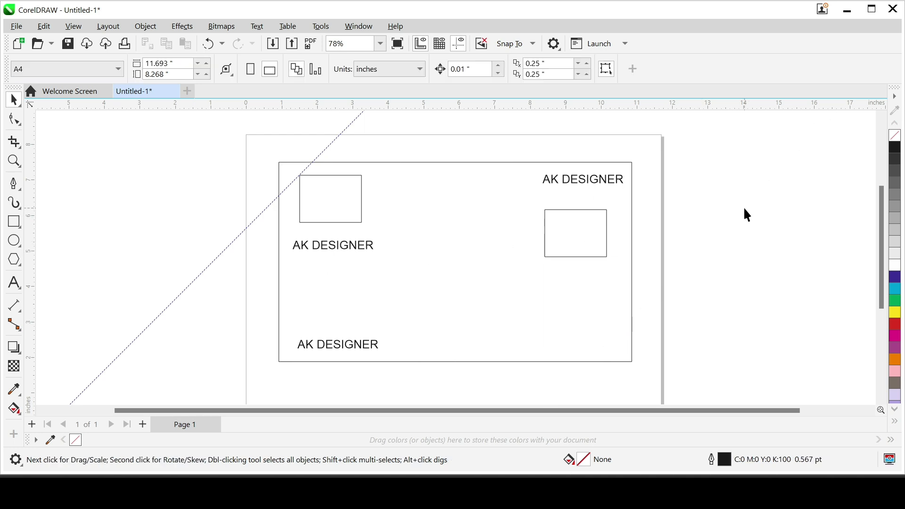
Step: Delete the remaining 45-degree guideline and add a vertical guideline at about X -2.087 in, left of the page
{"action": "left_click", "coordinate": [342, 135]}
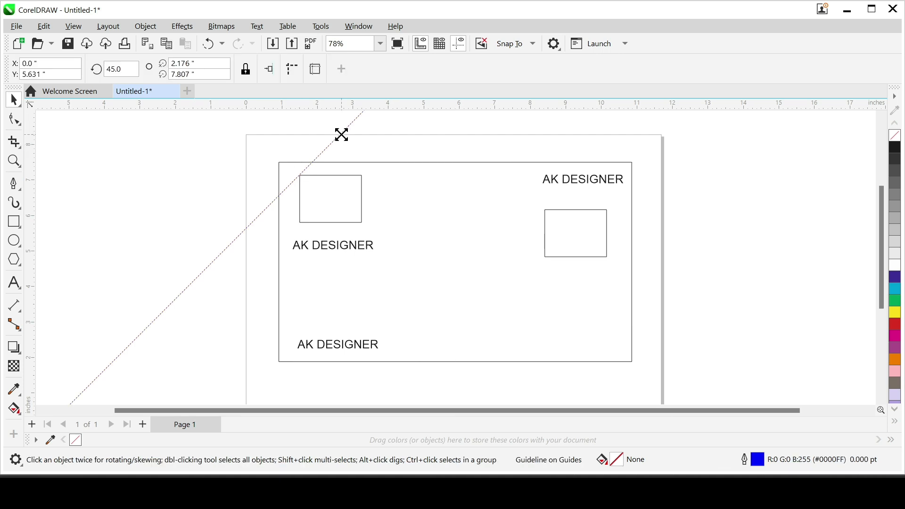
{"action": "key", "text": "Delete"}
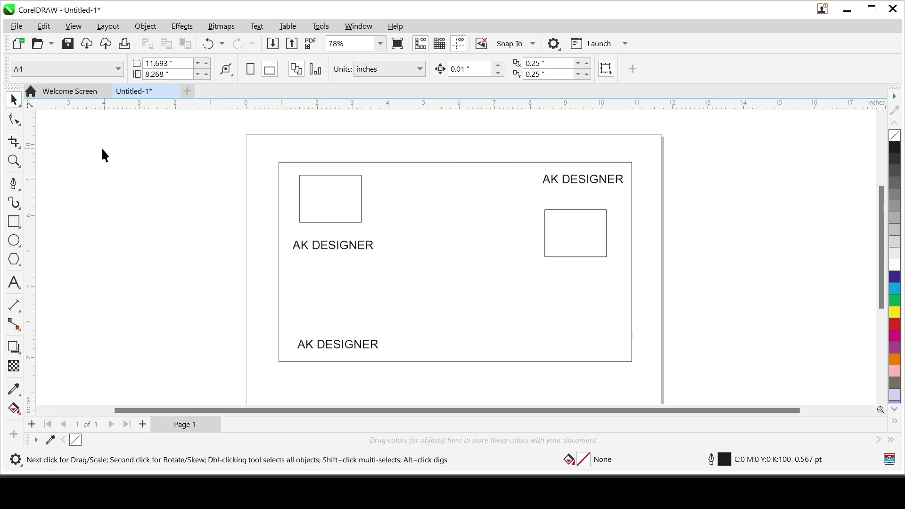
{"action": "left_click_drag", "start_coordinate": [34, 157], "coordinate": [173, 181]}
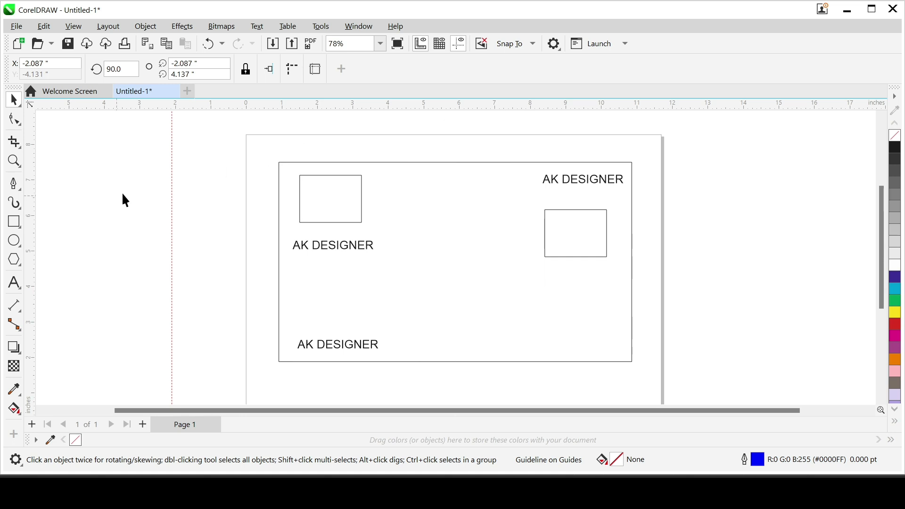
Step: Open the guidelines setup and try the thin solid, solid and dashed line styles on the vertical guideline, returning to the dotted style
{"action": "right_click", "coordinate": [546, 111]}
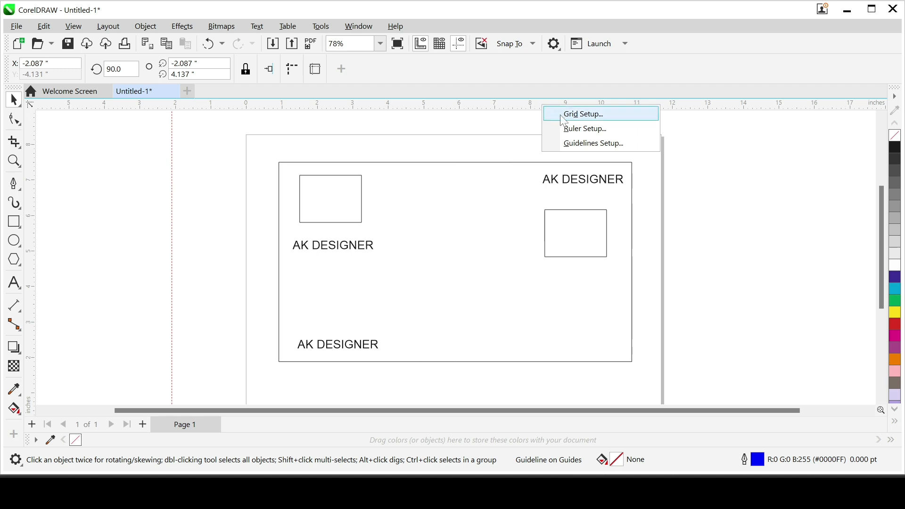
{"action": "left_click", "coordinate": [592, 144]}
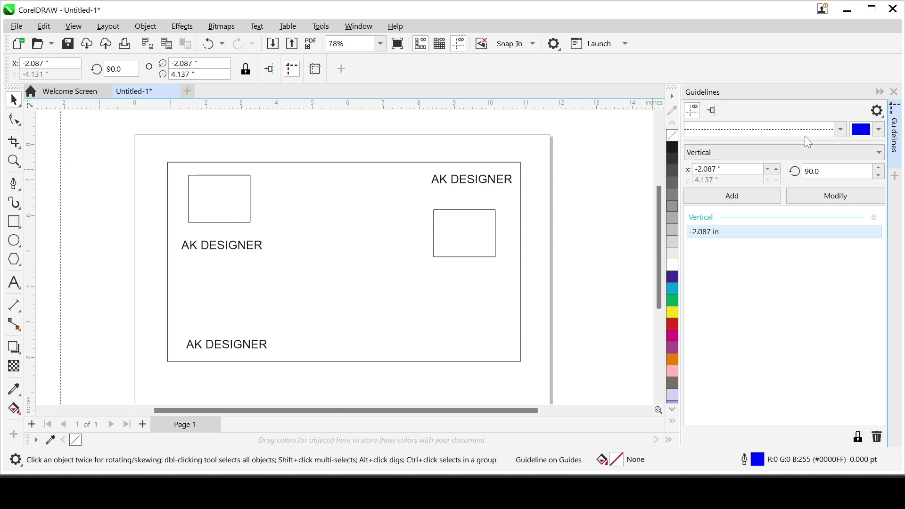
{"action": "left_click", "coordinate": [844, 128]}
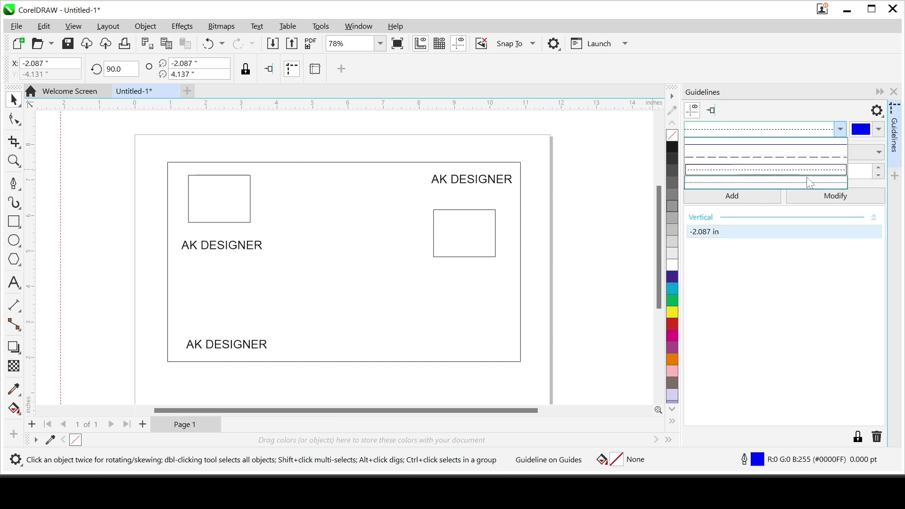
{"action": "left_click", "coordinate": [776, 184]}
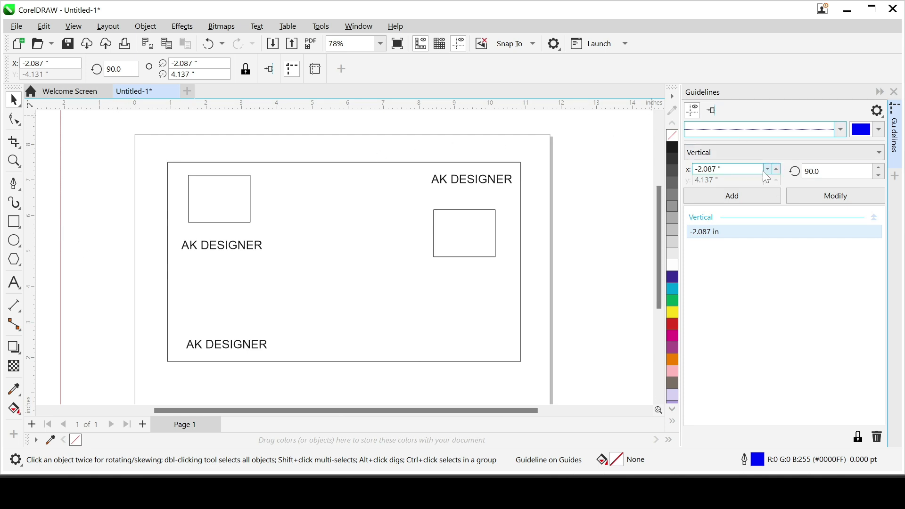
{"action": "left_click", "coordinate": [844, 132]}
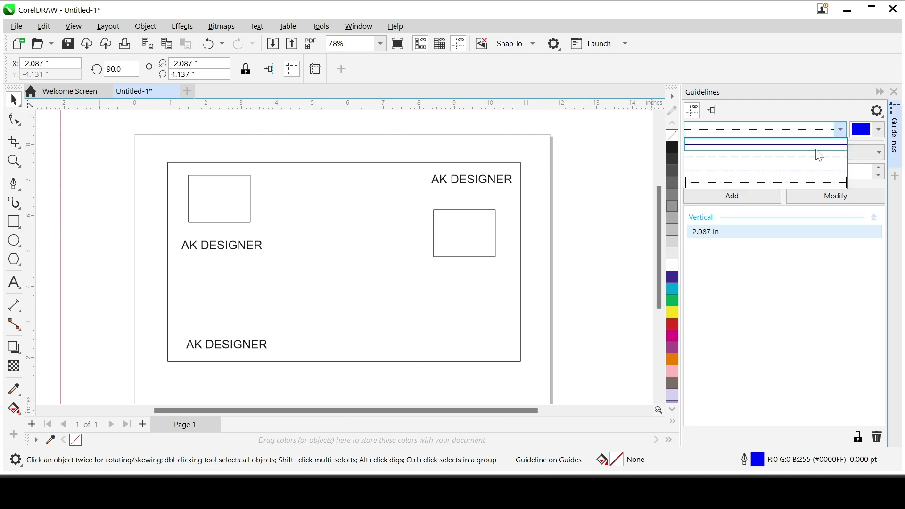
{"action": "left_click", "coordinate": [816, 148]}
{"action": "left_click", "coordinate": [841, 130]}
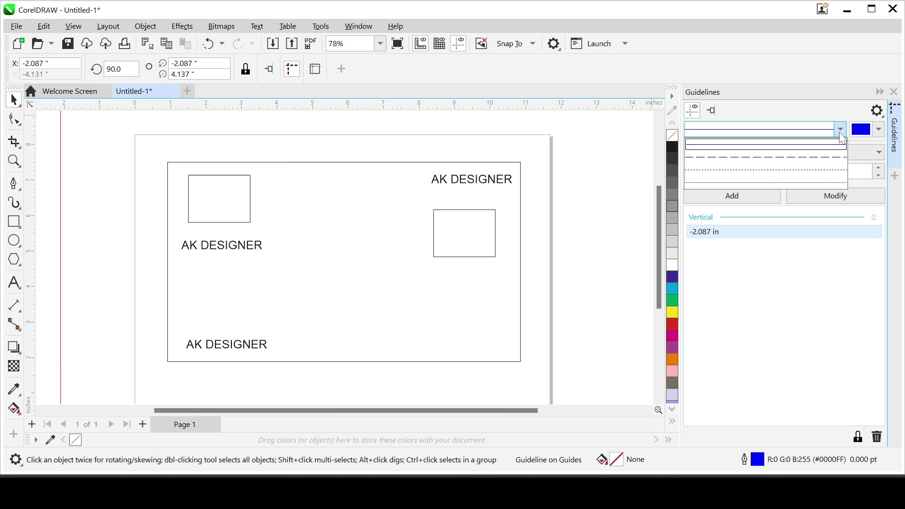
{"action": "left_click", "coordinate": [805, 166]}
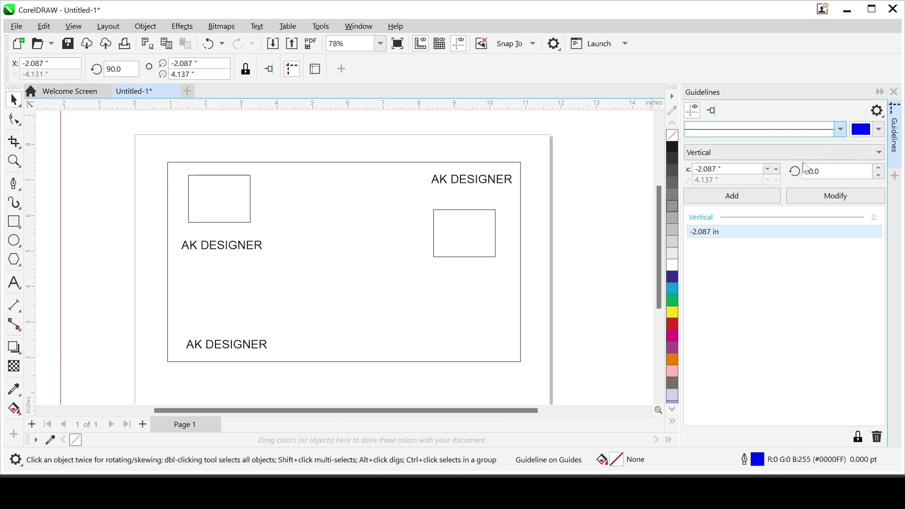
{"action": "left_click", "coordinate": [839, 132]}
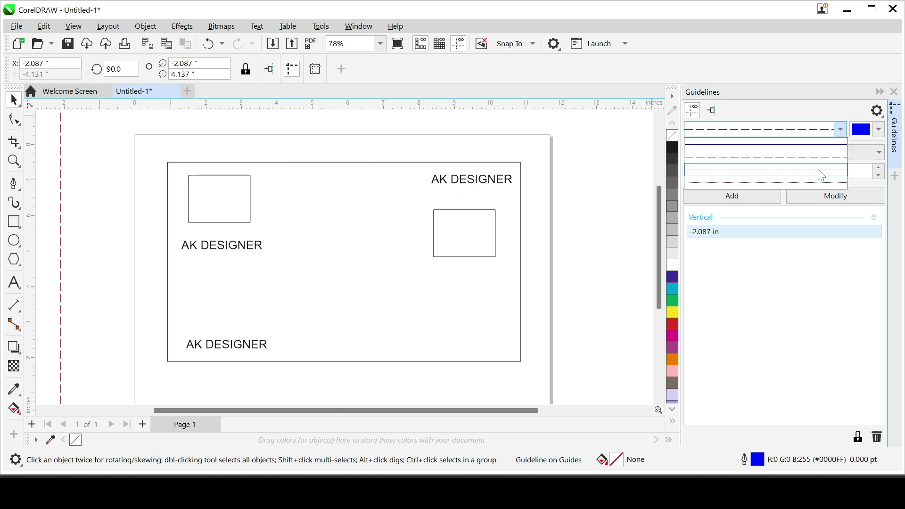
{"action": "left_click", "coordinate": [802, 170]}
Step: Add a horizontal guideline at about Y 7.826 in, try the dashed line style on it and return to dotted
{"action": "left_click_drag", "start_coordinate": [492, 104], "coordinate": [473, 150]}
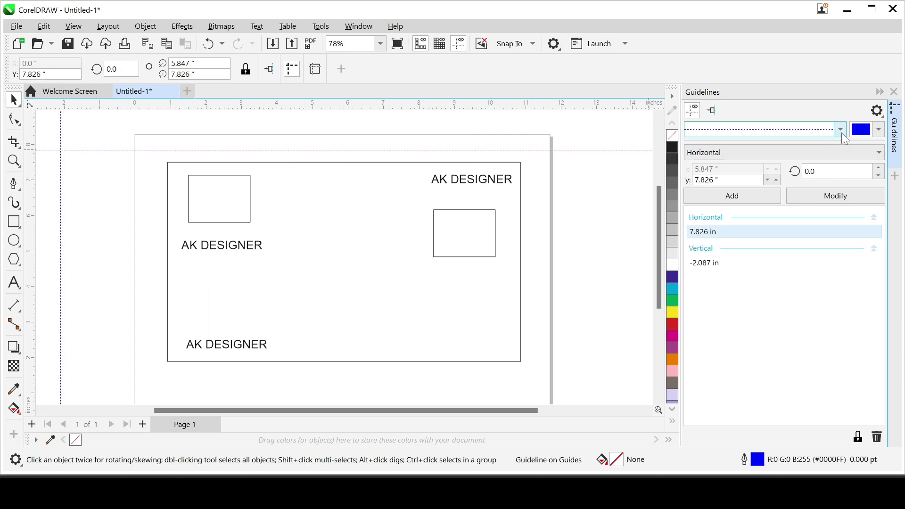
{"action": "left_click", "coordinate": [841, 130]}
{"action": "left_click", "coordinate": [824, 160]}
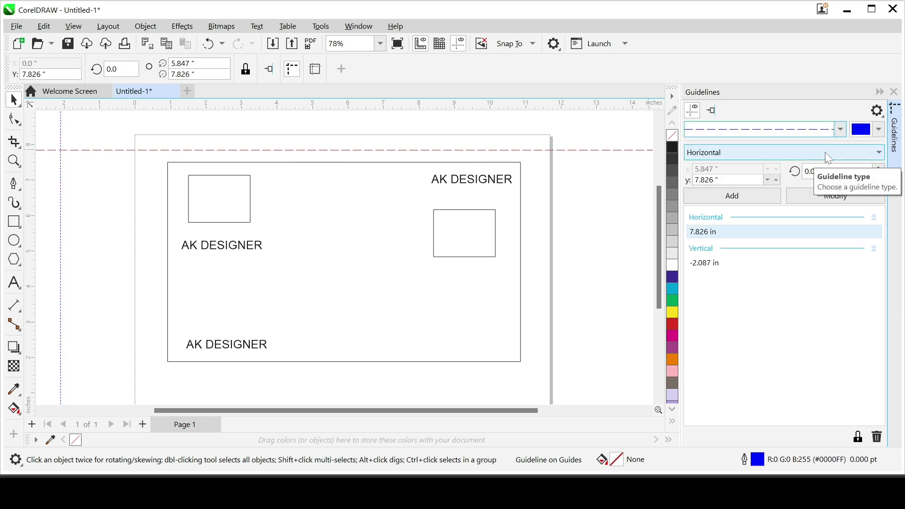
{"action": "left_click", "coordinate": [841, 130]}
{"action": "left_click", "coordinate": [773, 177]}
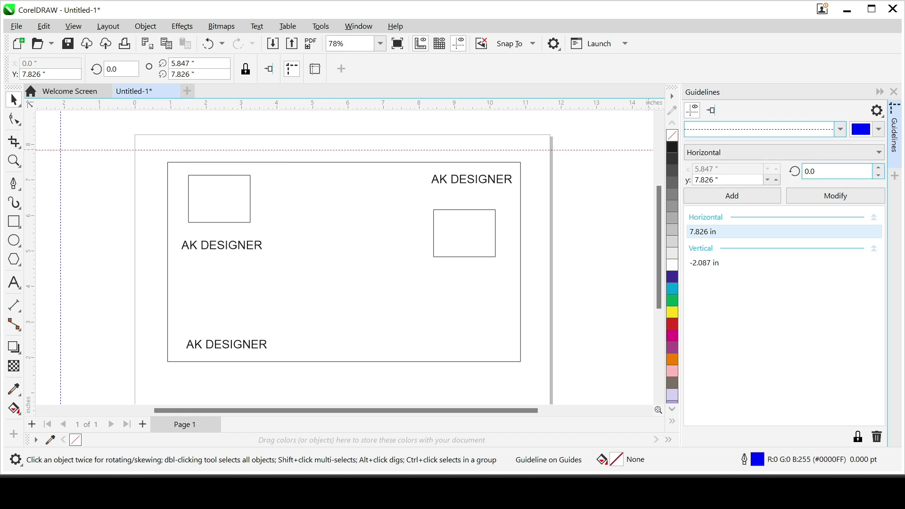
Step: Set the horizontal guideline's color to black (#000000) and deselect it
{"action": "left_click", "coordinate": [880, 130]}
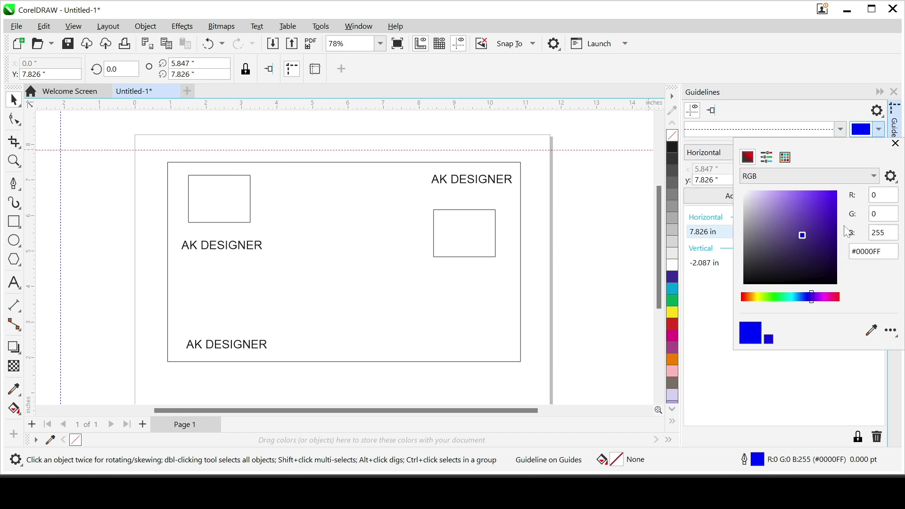
{"action": "left_click_drag", "start_coordinate": [832, 265], "coordinate": [839, 285]}
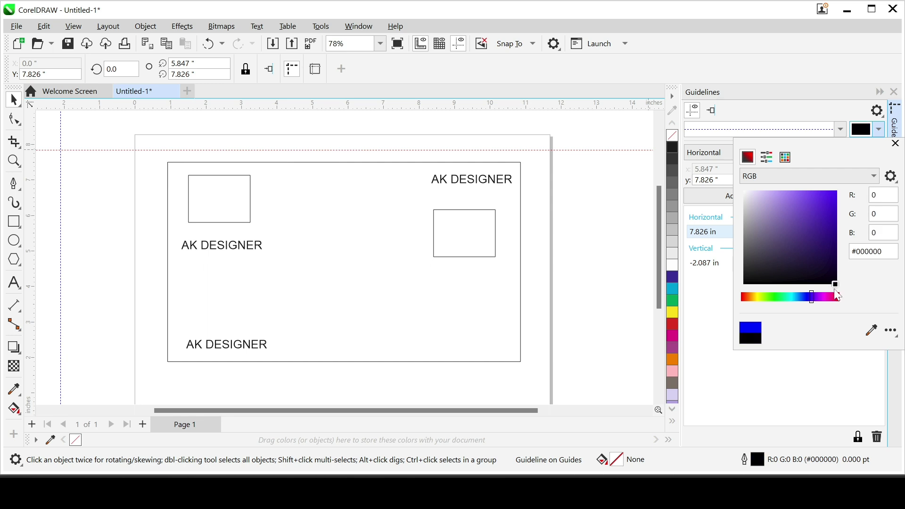
{"action": "left_click_drag", "start_coordinate": [838, 144], "coordinate": [782, 160]}
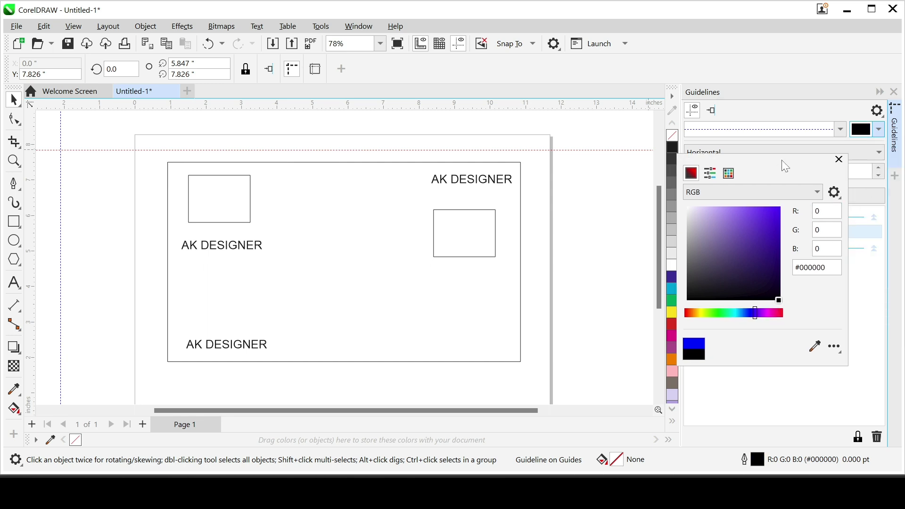
{"action": "left_click", "coordinate": [871, 282]}
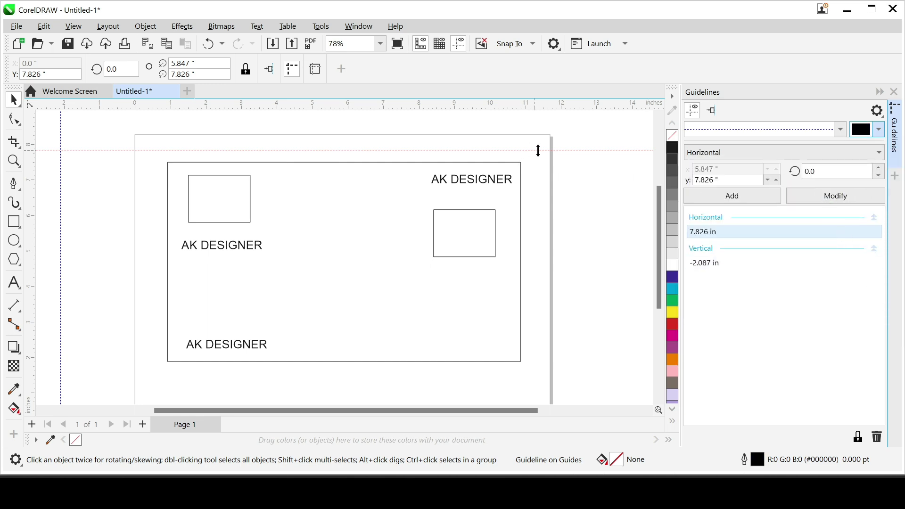
{"action": "left_click", "coordinate": [582, 192]}
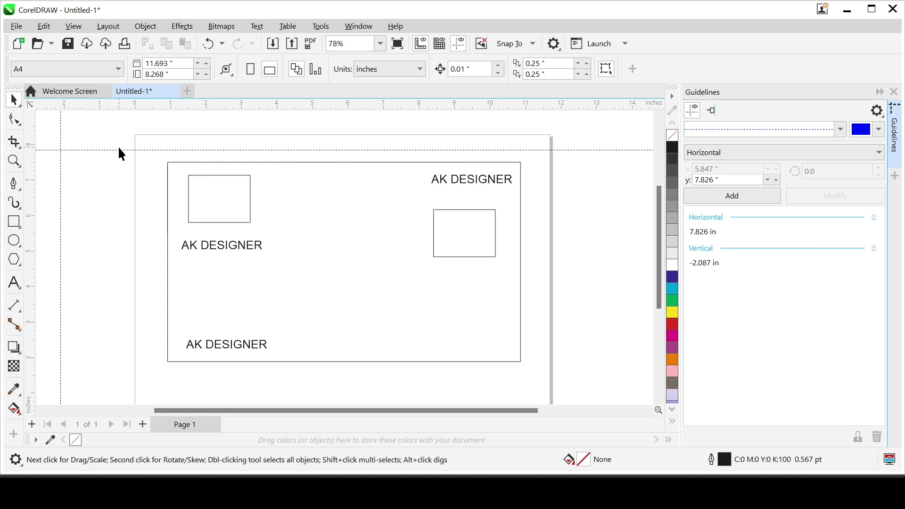
Step: Move the black horizontal guideline to the page's top edge, at about Y 8.251 in, and inspect its alignment there
{"action": "left_click_drag", "start_coordinate": [114, 150], "coordinate": [127, 136]}
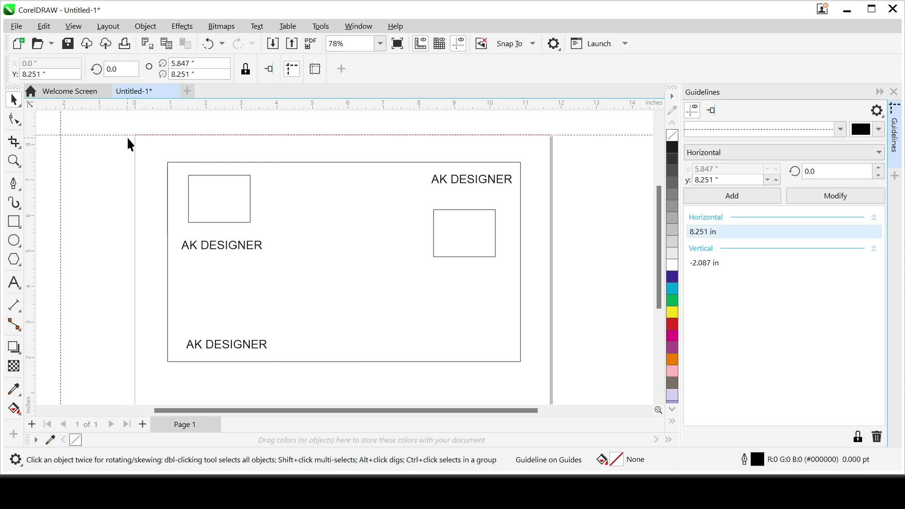
{"action": "scroll", "coordinate": [132, 136], "scroll_direction": "up", "scroll_amount": 3}
{"action": "left_click", "coordinate": [120, 155]}
{"action": "scroll", "coordinate": [129, 129], "scroll_direction": "up", "scroll_amount": 4}
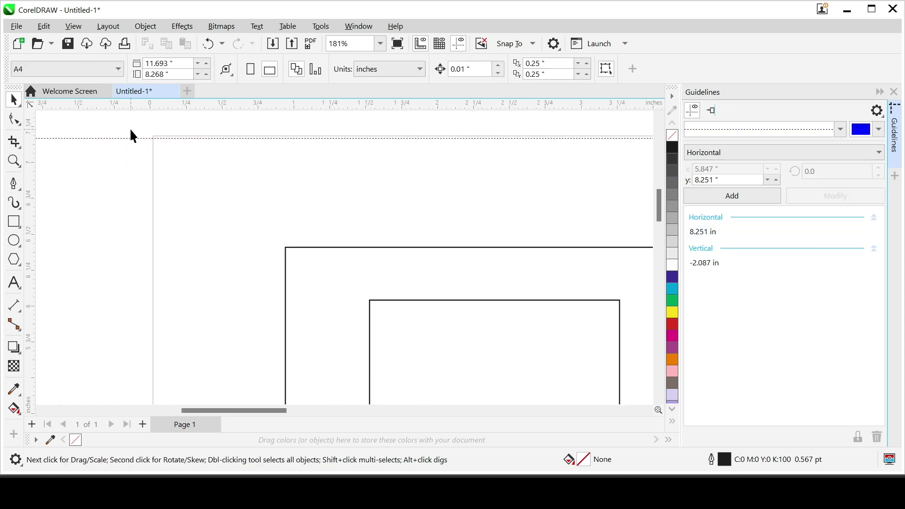
{"action": "scroll", "coordinate": [137, 125], "scroll_direction": "down", "scroll_amount": 7}
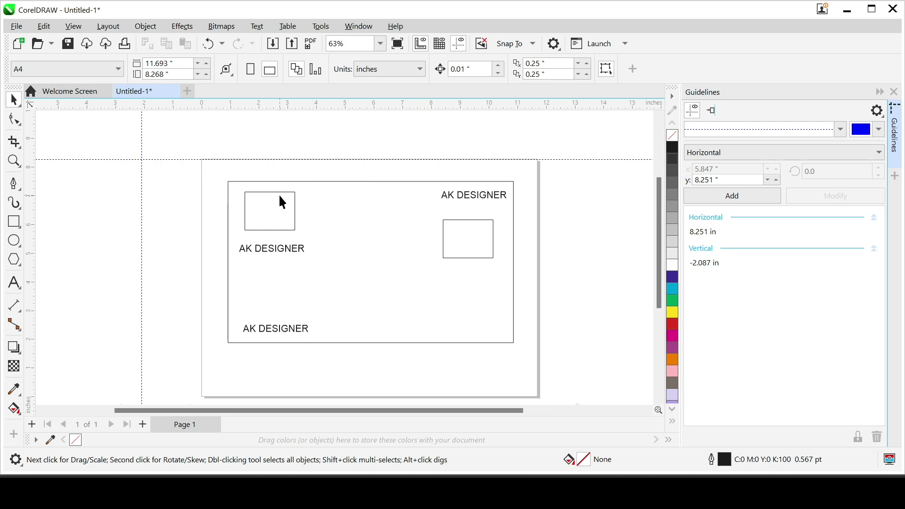
{"action": "scroll", "coordinate": [280, 197], "scroll_direction": "up", "scroll_amount": 1}
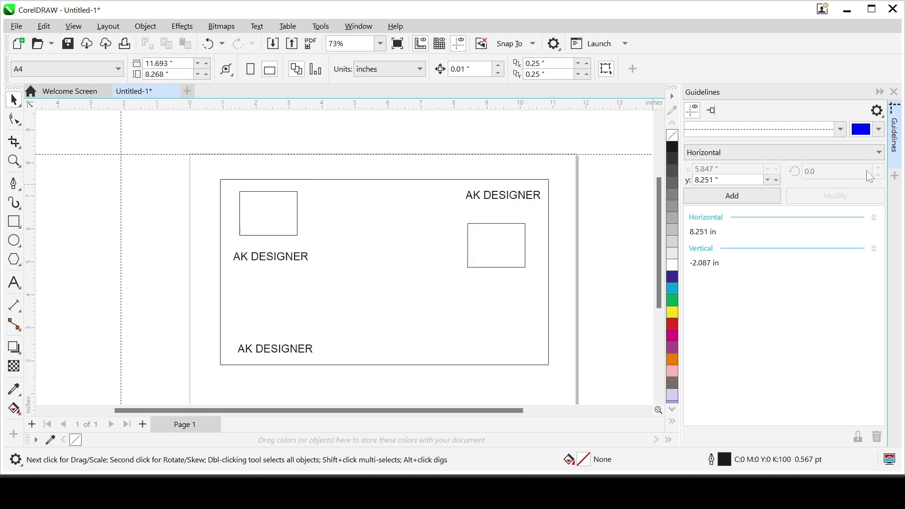
Step: Delete the black horizontal guideline along the page's top edge
{"action": "left_click", "coordinate": [624, 154]}
{"action": "key", "text": "Delete"}
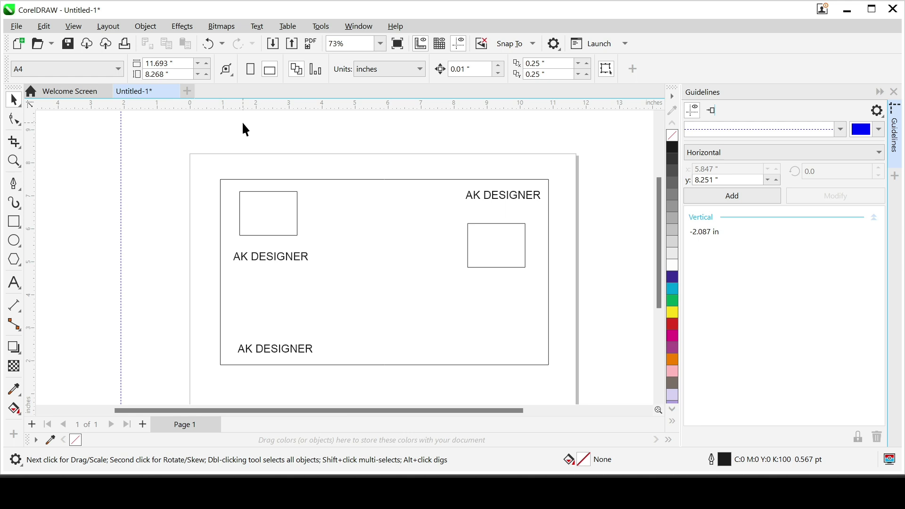
Step: Move the vertical guideline to about X 1.087 in, delete it and close the guideline settings
{"action": "left_click_drag", "start_coordinate": [119, 153], "coordinate": [227, 166]}
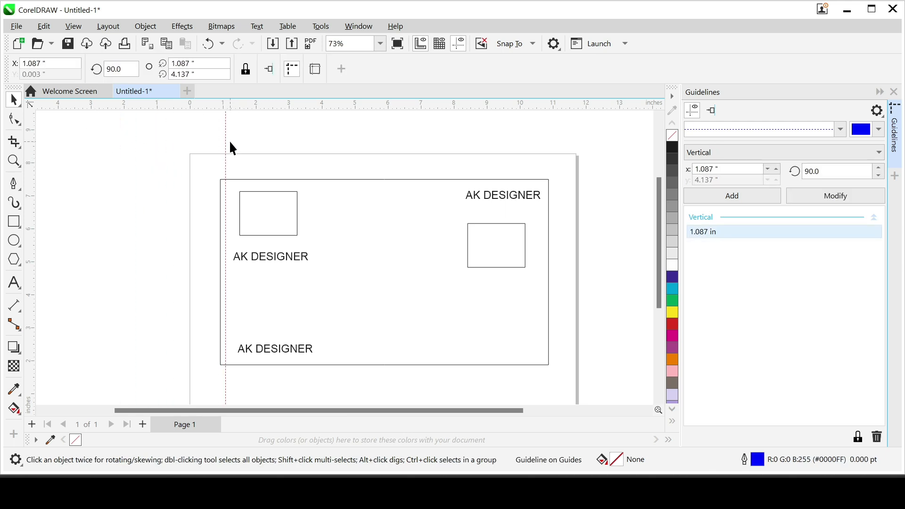
{"action": "key", "text": "Delete"}
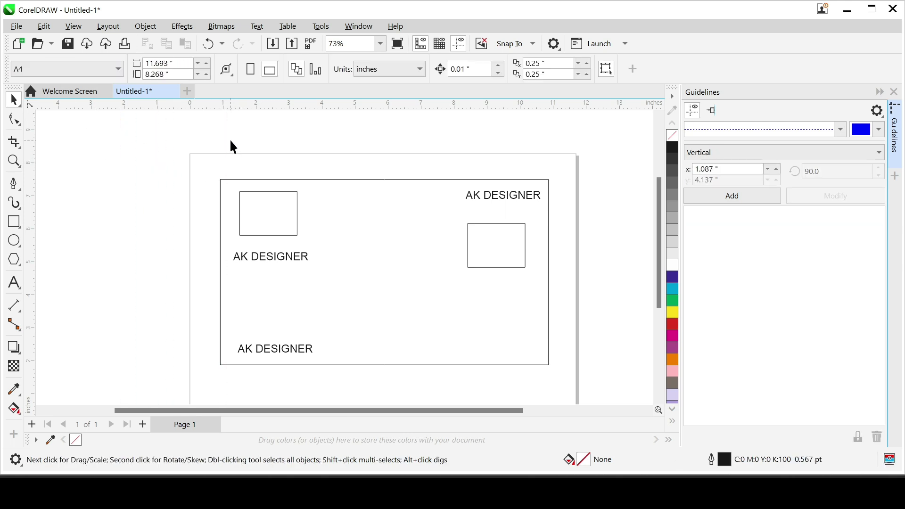
{"action": "left_click", "coordinate": [895, 91]}
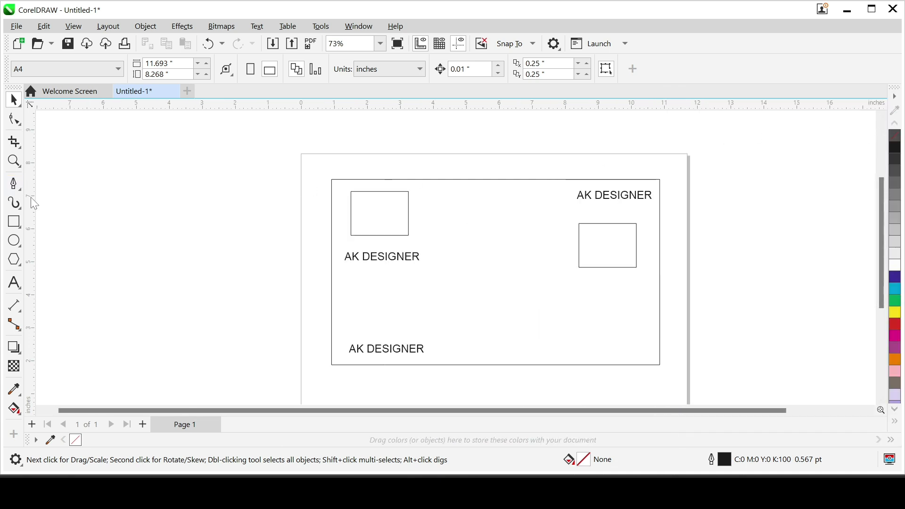
Step: Add a vertical guideline near the page's left edge, at about X 0.245 in, and deselect it
{"action": "left_click_drag", "start_coordinate": [31, 197], "coordinate": [309, 230]}
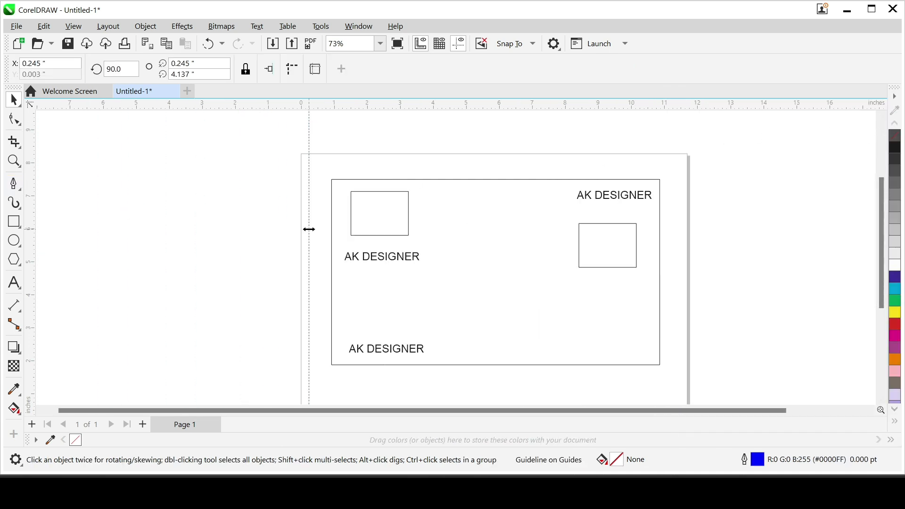
{"action": "left_click", "coordinate": [263, 182]}
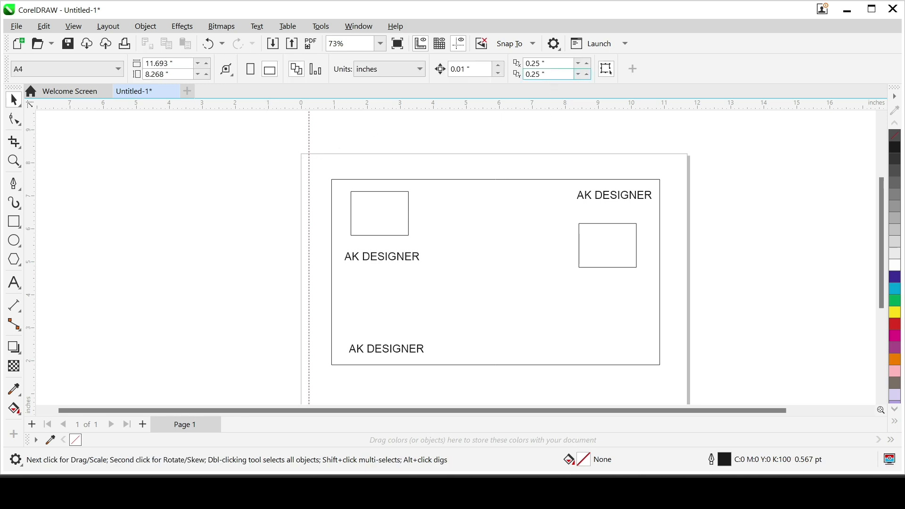
Step: Examine the document's guideline options for display, horizontal, vertical and angled guides, and leave them without making changes
{"action": "left_click", "coordinate": [555, 44]}
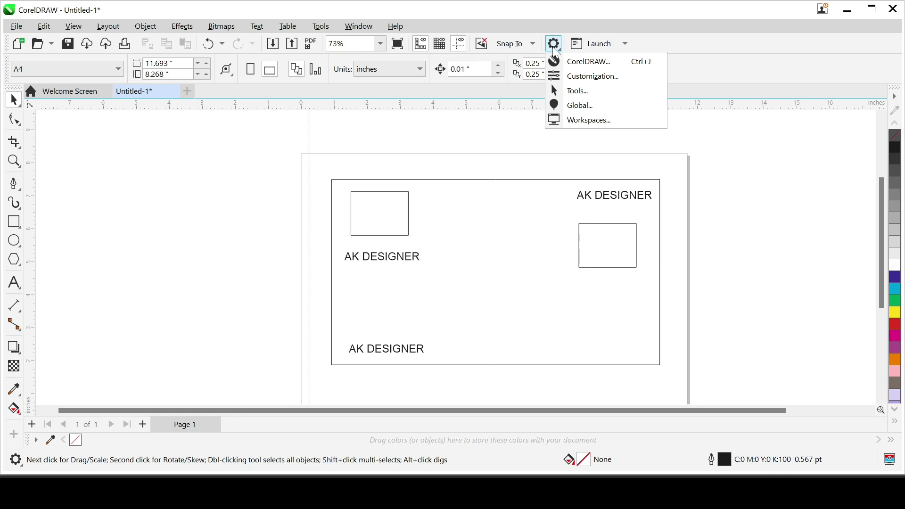
{"action": "left_click", "coordinate": [583, 66]}
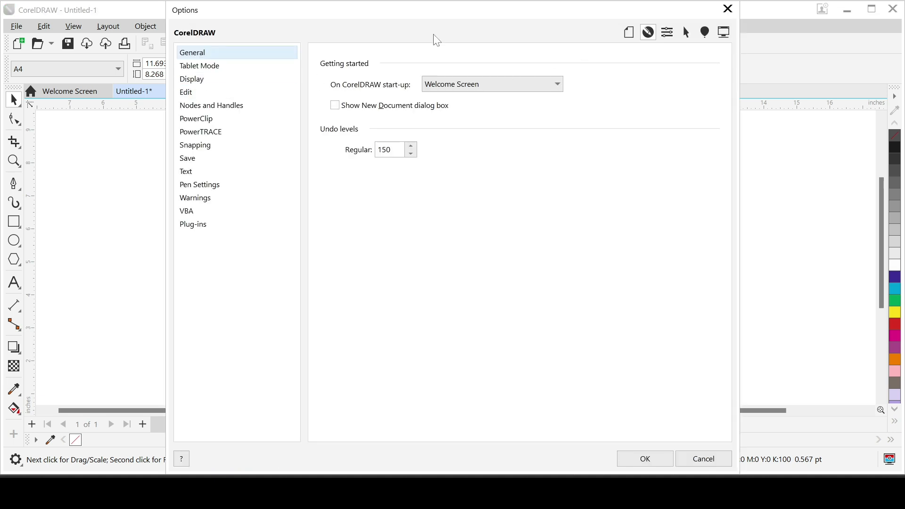
{"action": "left_click", "coordinate": [636, 40]}
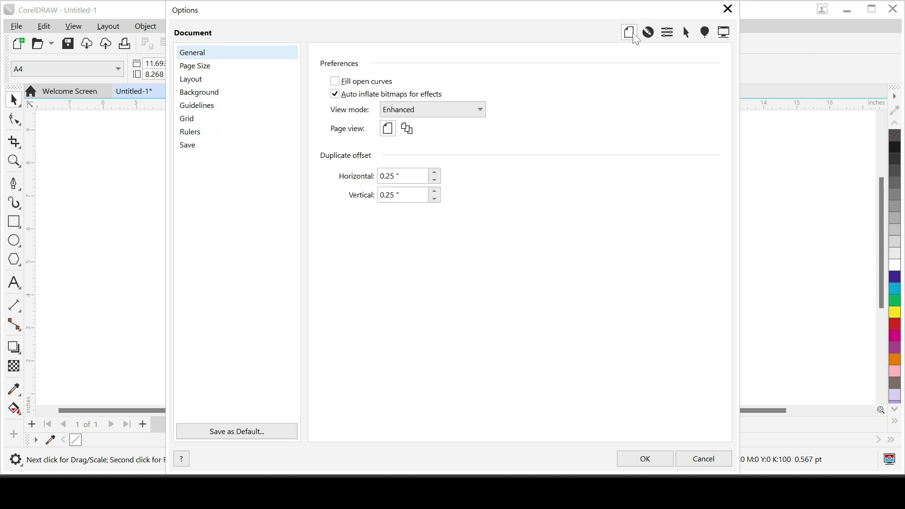
{"action": "left_click", "coordinate": [239, 113]}
{"action": "left_click_drag", "start_coordinate": [274, 14], "coordinate": [507, 10]}
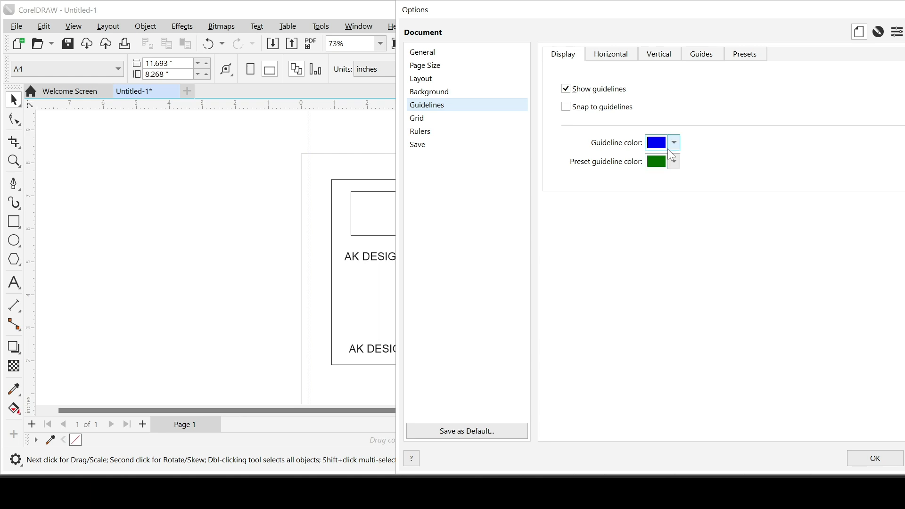
{"action": "left_click", "coordinate": [614, 56]}
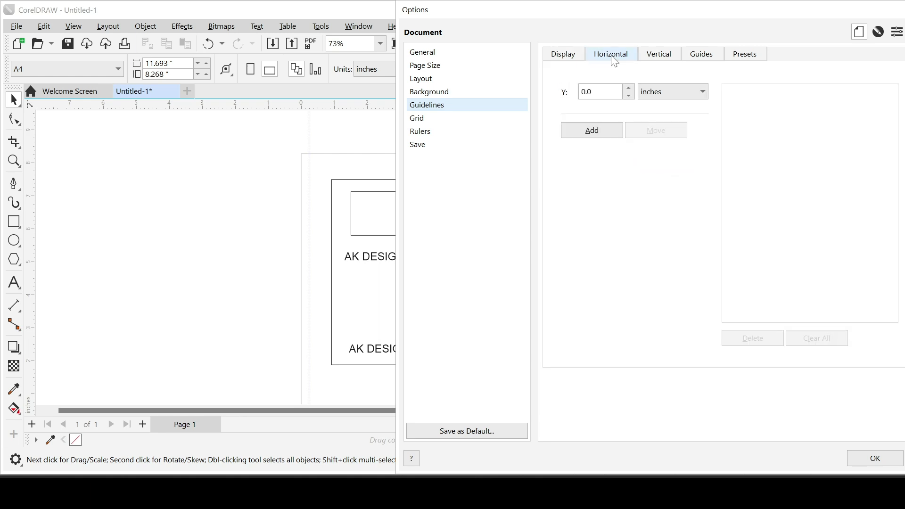
{"action": "left_click", "coordinate": [655, 56]}
{"action": "left_click", "coordinate": [692, 57]}
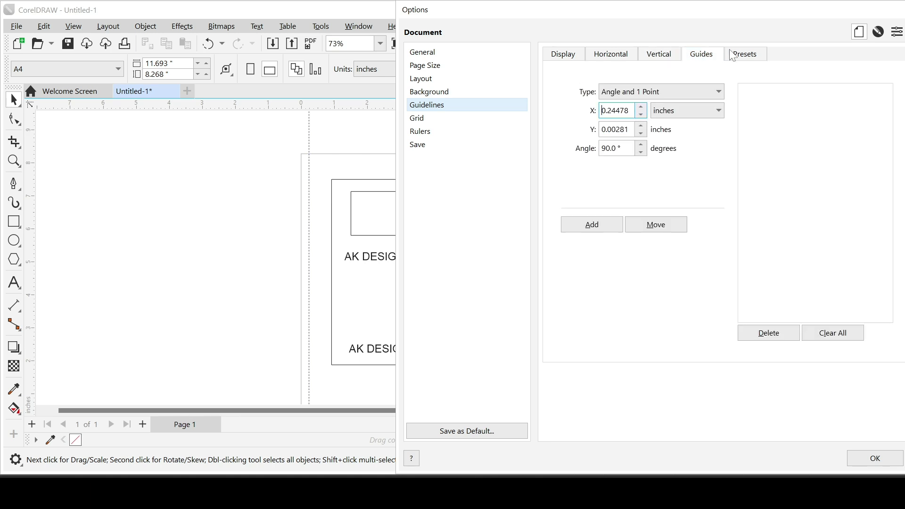
{"action": "left_click", "coordinate": [565, 57]}
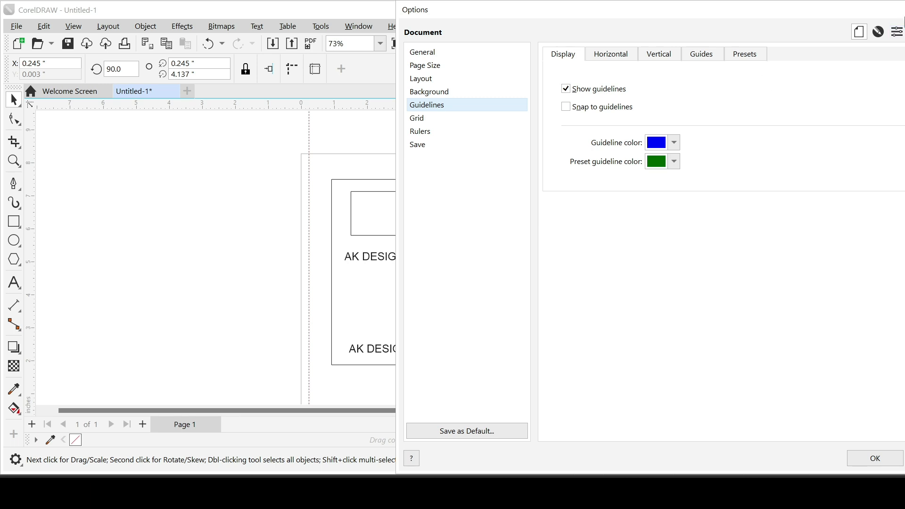
{"action": "left_click_drag", "start_coordinate": [854, 4], "coordinate": [717, 28]}
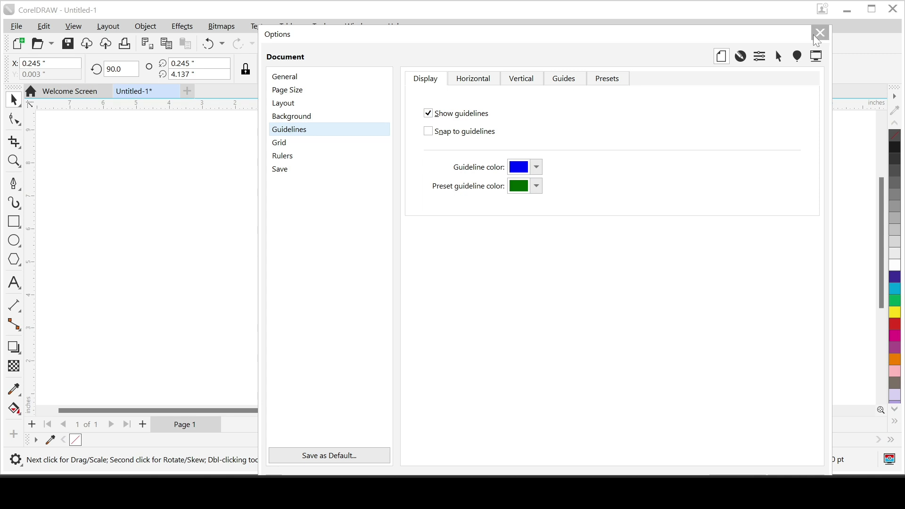
{"action": "left_click", "coordinate": [819, 37]}
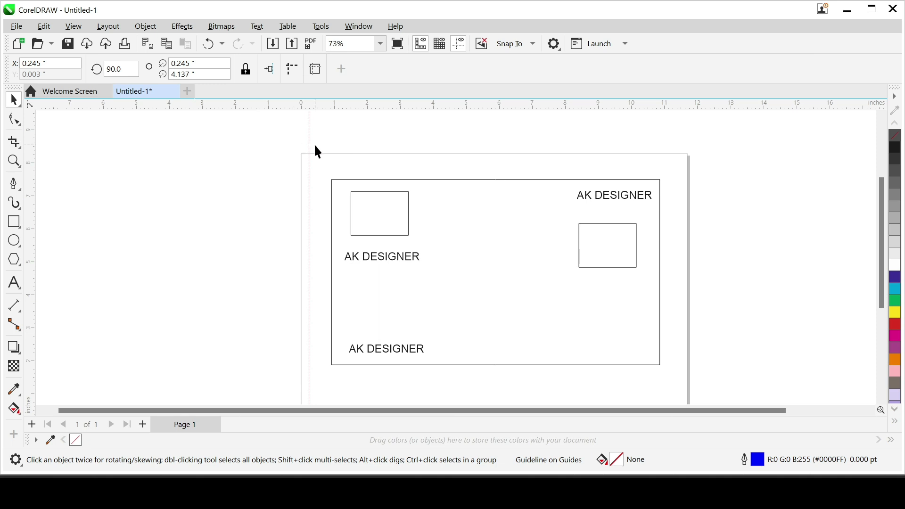
Step: Move the vertical guideline out past the page's left edge and add a horizontal guideline at about Y 7.547 in
{"action": "left_click_drag", "start_coordinate": [311, 143], "coordinate": [264, 137]}
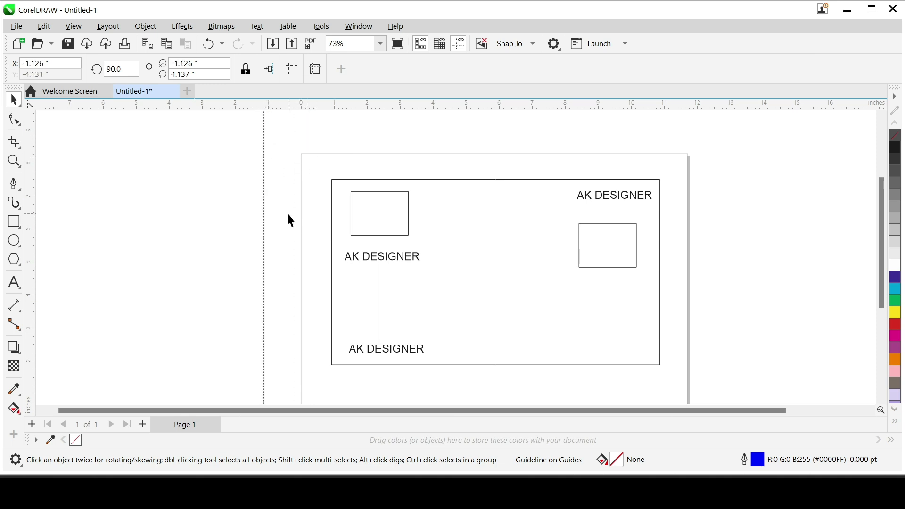
{"action": "scroll", "coordinate": [264, 201], "scroll_direction": "up", "scroll_amount": 1}
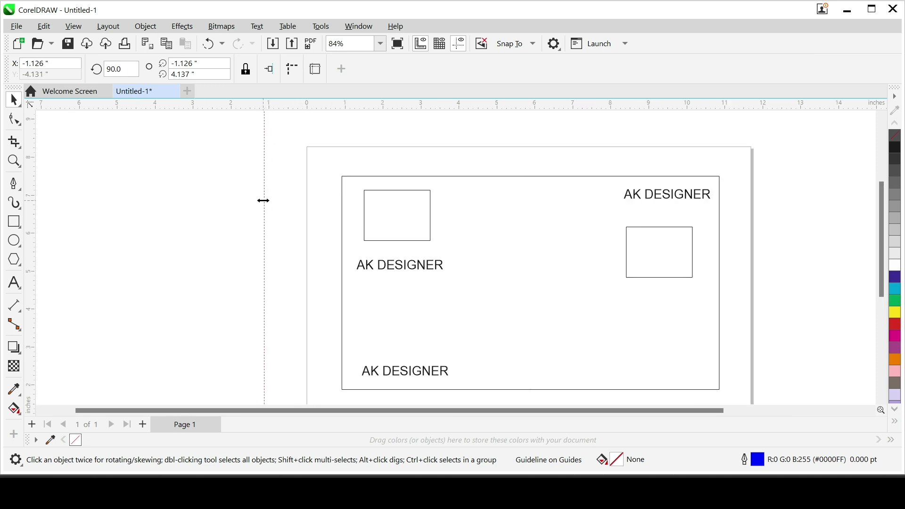
{"action": "left_click", "coordinate": [240, 189]}
{"action": "scroll", "coordinate": [356, 221], "scroll_direction": "down", "scroll_amount": 2}
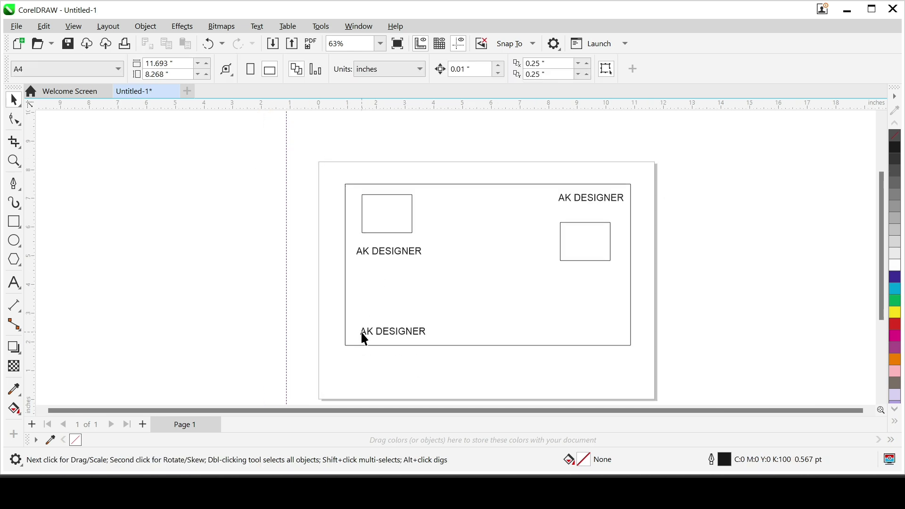
{"action": "scroll", "coordinate": [360, 330], "scroll_direction": "up", "scroll_amount": 2}
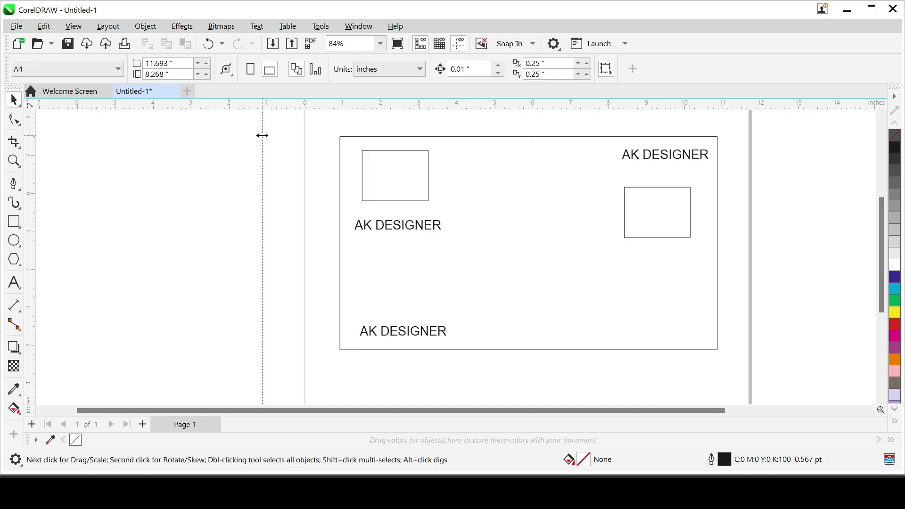
{"action": "left_click_drag", "start_coordinate": [262, 135], "coordinate": [219, 162]}
{"action": "left_click_drag", "start_coordinate": [304, 108], "coordinate": [293, 140]}
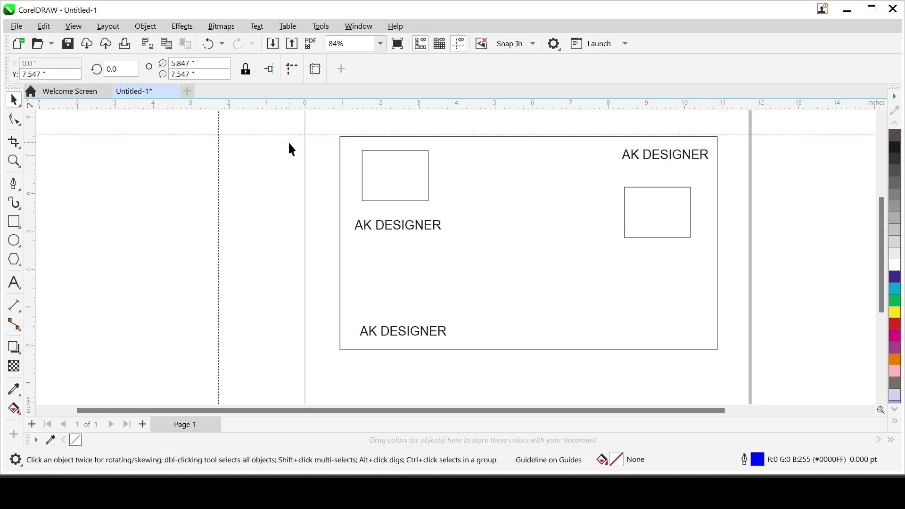
Step: Hide the rulers and deselect the horizontal guideline
{"action": "left_click", "coordinate": [421, 45]}
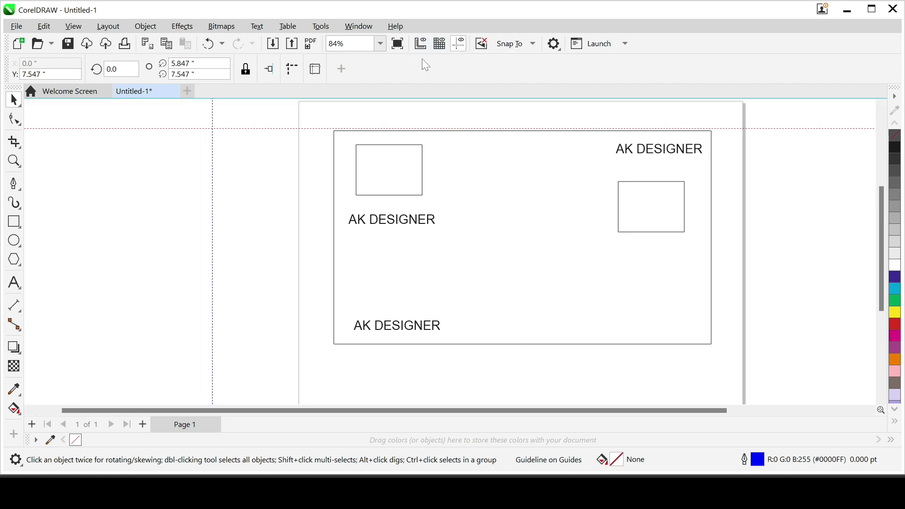
{"action": "left_click", "coordinate": [267, 135]}
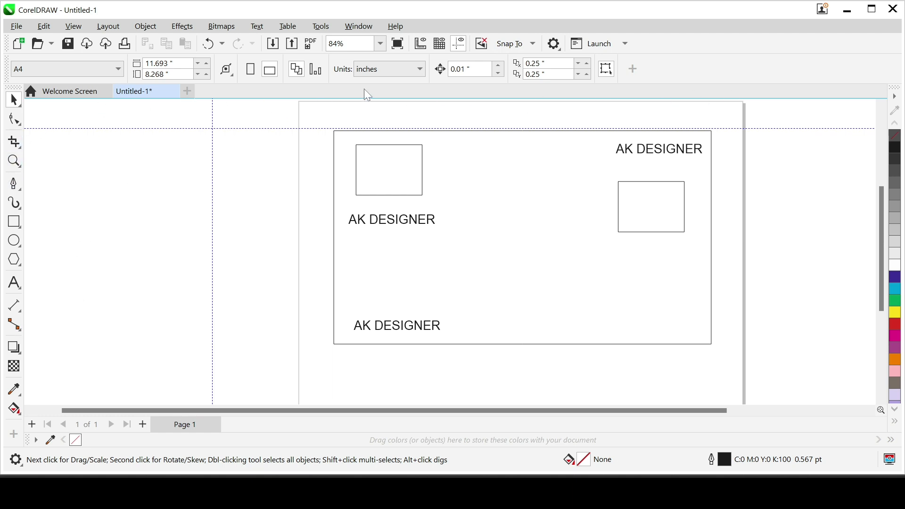
Step: Delete the horizontal guideline above the card and the vertical guideline beside the page
{"action": "left_click", "coordinate": [281, 129]}
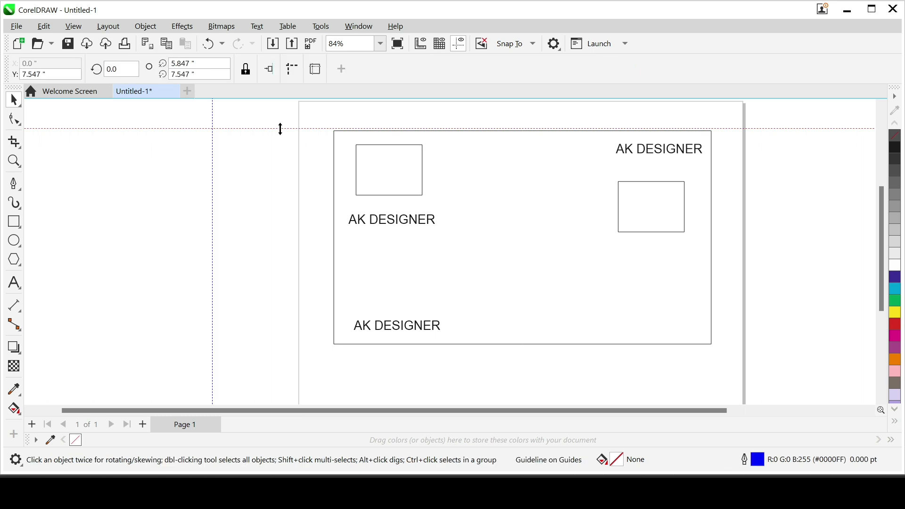
{"action": "key", "text": "Delete"}
{"action": "left_click", "coordinate": [214, 141]}
{"action": "key", "text": "Delete"}
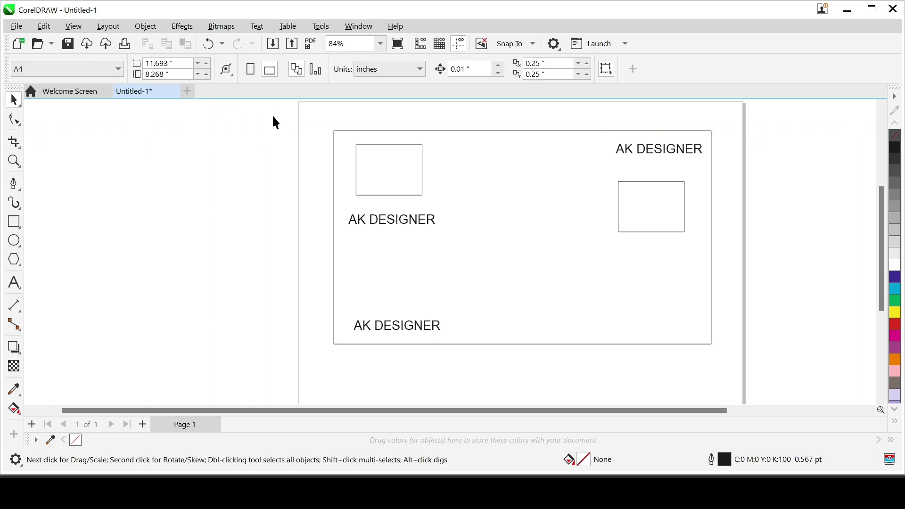
Step: Toggle the rulers' visibility a few times, leaving them shown
{"action": "left_click", "coordinate": [421, 45]}
{"action": "left_click", "coordinate": [426, 47]}
{"action": "key", "text": "alt+shift+r"}
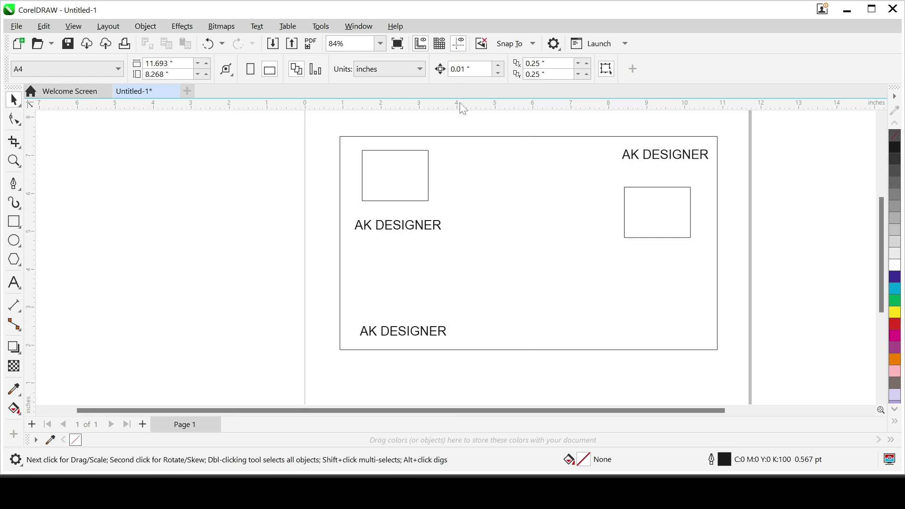
{"action": "scroll", "coordinate": [734, 194], "scroll_direction": "up", "scroll_amount": 1}
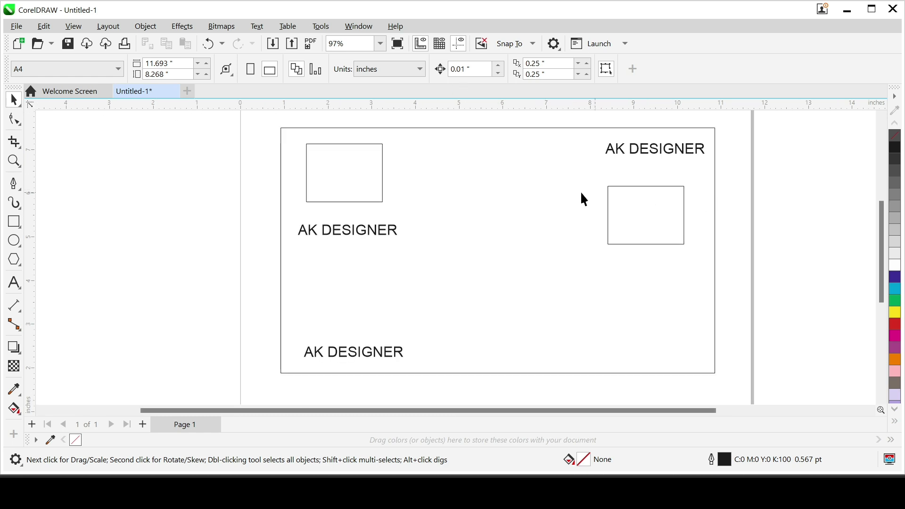
Step: Show the document grid, examine its lines across the page and card layout, and hide it again
{"action": "left_click", "coordinate": [441, 45]}
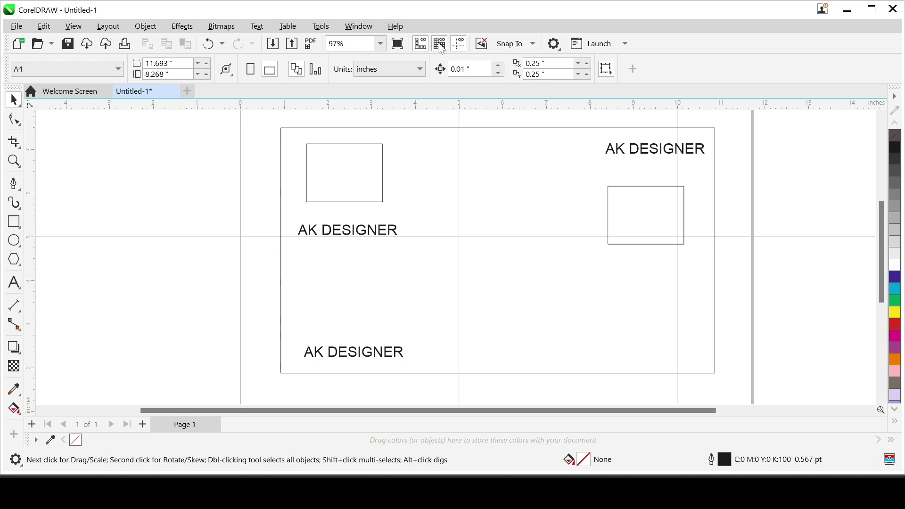
{"action": "scroll", "coordinate": [443, 174], "scroll_direction": "down", "scroll_amount": 5}
{"action": "scroll", "coordinate": [442, 171], "scroll_direction": "down", "scroll_amount": 5}
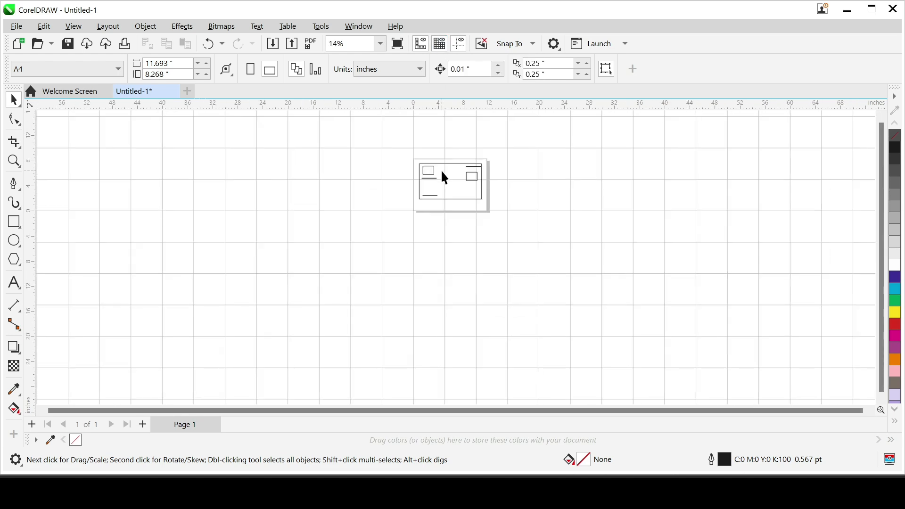
{"action": "scroll", "coordinate": [474, 189], "scroll_direction": "up", "scroll_amount": 4}
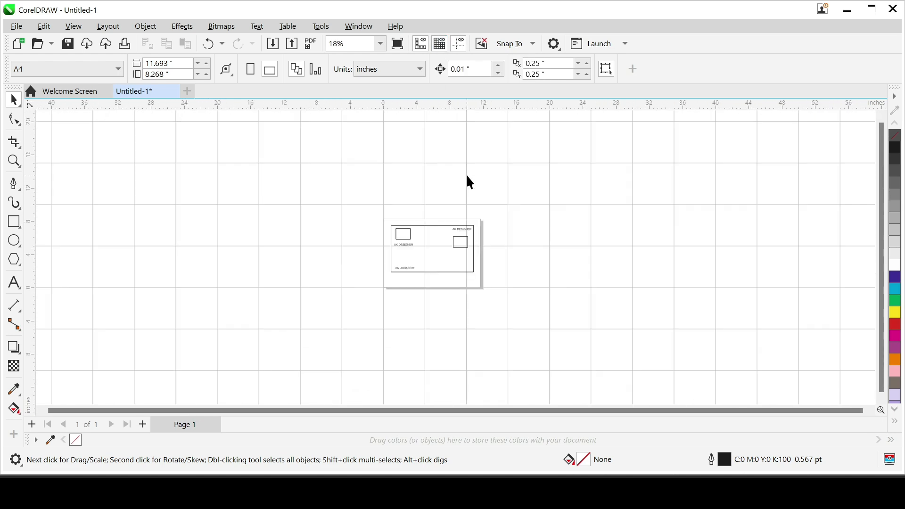
{"action": "scroll", "coordinate": [457, 243], "scroll_direction": "up", "scroll_amount": 4}
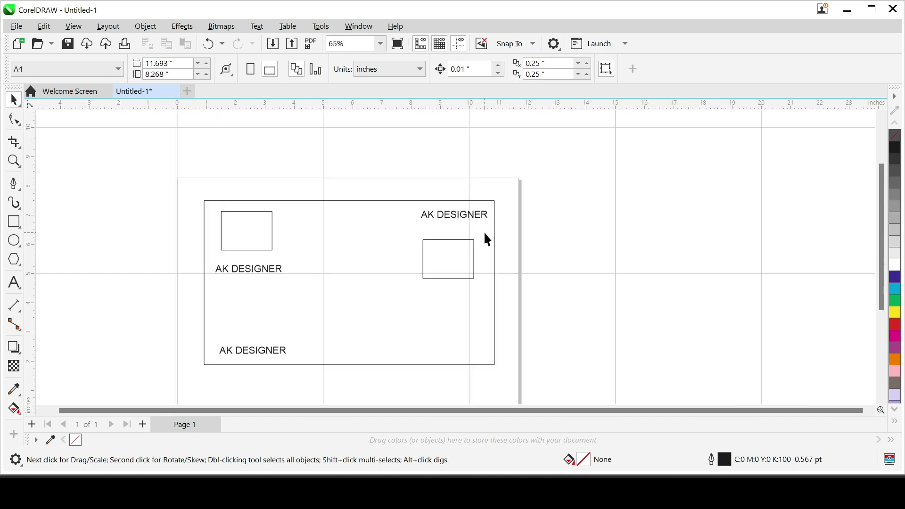
{"action": "scroll", "coordinate": [443, 237], "scroll_direction": "up", "scroll_amount": 1}
{"action": "scroll", "coordinate": [542, 222], "scroll_direction": "down", "scroll_amount": 2}
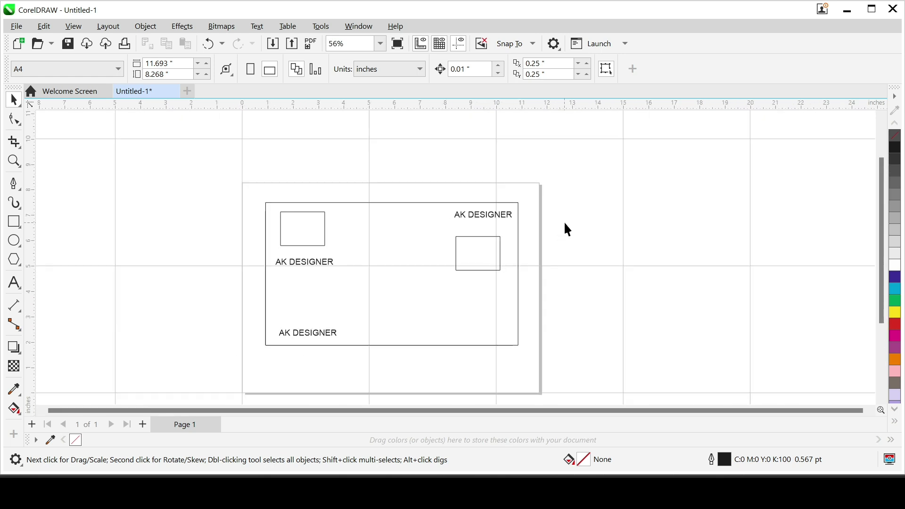
{"action": "scroll", "coordinate": [348, 278], "scroll_direction": "down", "scroll_amount": 2}
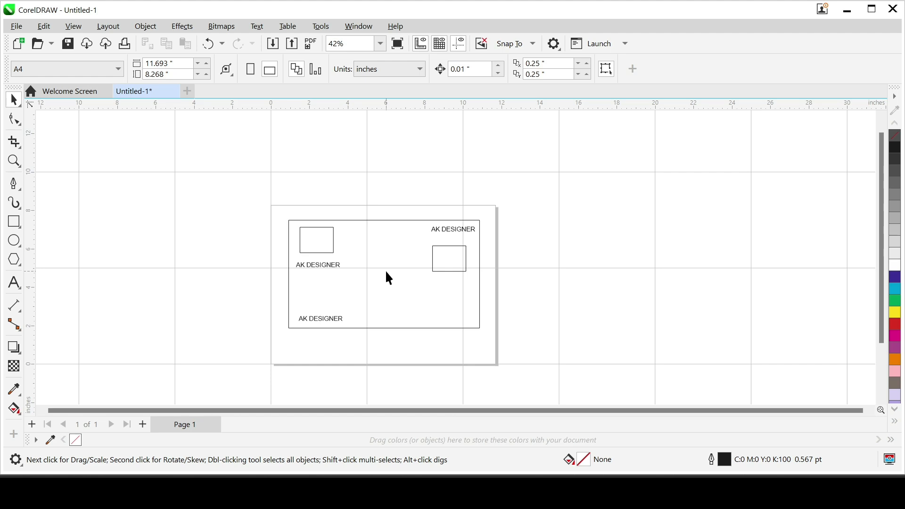
{"action": "scroll", "coordinate": [404, 267], "scroll_direction": "down", "scroll_amount": 2}
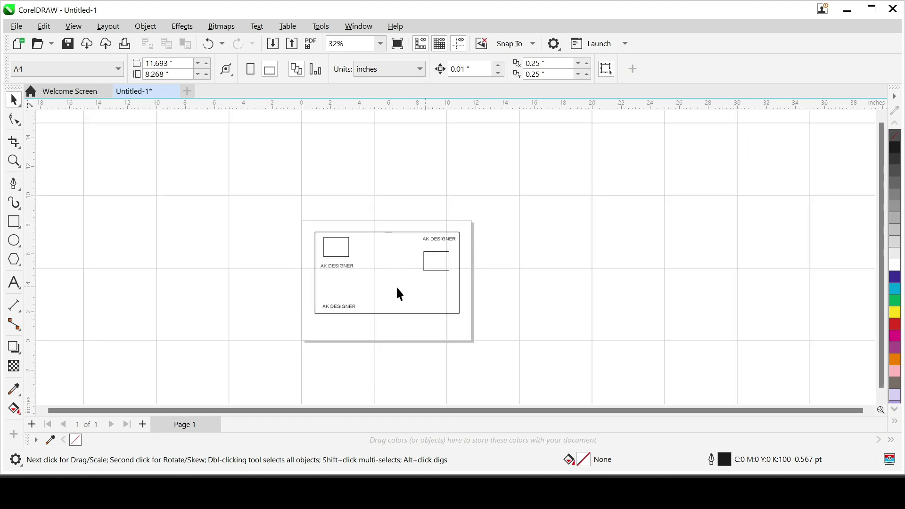
{"action": "scroll", "coordinate": [396, 286], "scroll_direction": "up", "scroll_amount": 4}
{"action": "scroll", "coordinate": [485, 251], "scroll_direction": "up", "scroll_amount": 1}
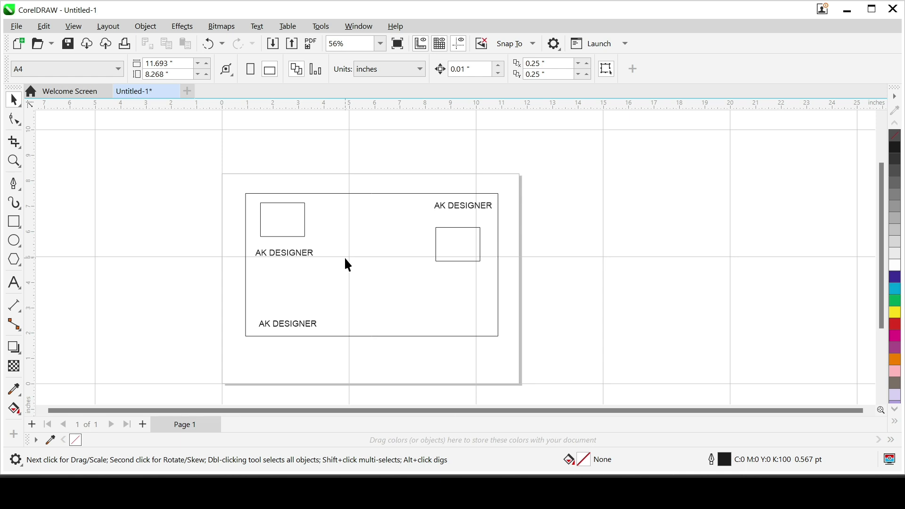
{"action": "scroll", "coordinate": [348, 265], "scroll_direction": "up", "scroll_amount": 1}
{"action": "scroll", "coordinate": [460, 203], "scroll_direction": "down", "scroll_amount": 2}
{"action": "scroll", "coordinate": [398, 313], "scroll_direction": "up", "scroll_amount": 2}
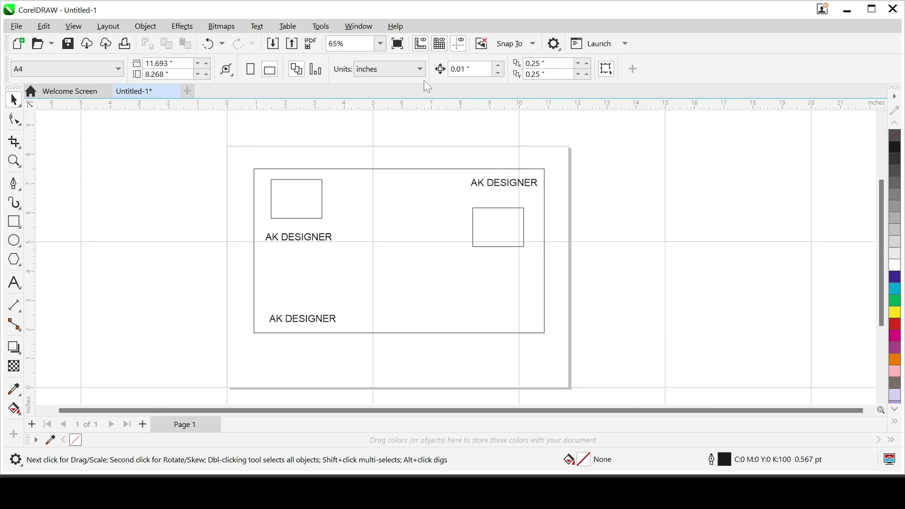
{"action": "left_click", "coordinate": [441, 45]}
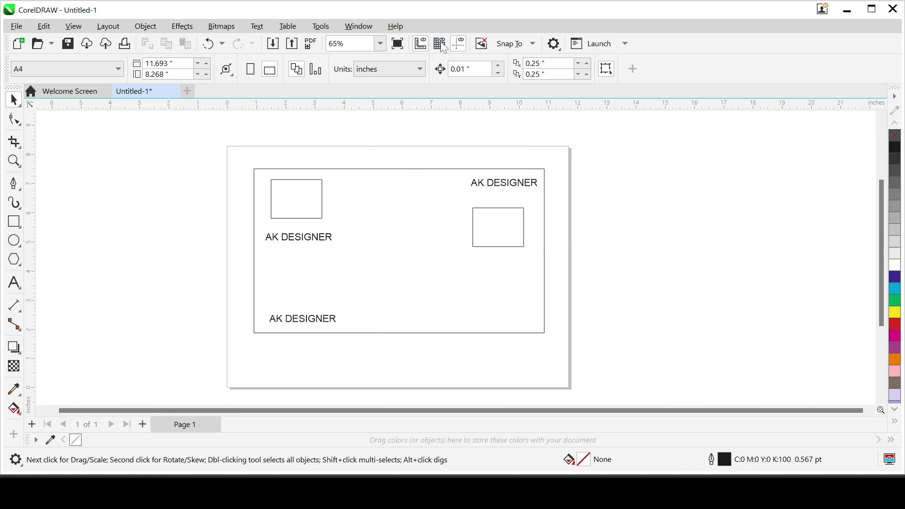
Step: Add two horizontal guidelines near the page's upper edge, one at about 8.21 in, and two vertical guidelines outside the page, one at about -2.95 in
{"action": "scroll", "coordinate": [425, 222], "scroll_direction": "up", "scroll_amount": 1}
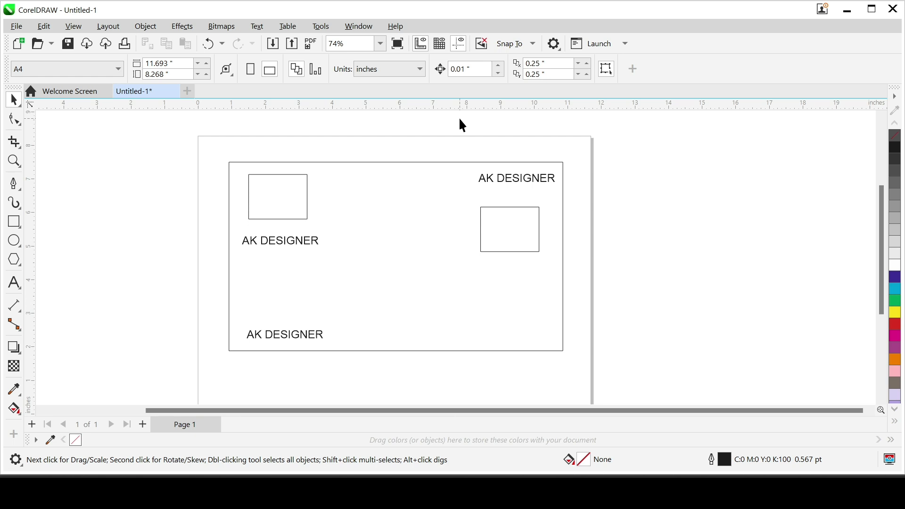
{"action": "left_click", "coordinate": [462, 44]}
{"action": "left_click", "coordinate": [464, 47]}
{"action": "left_click_drag", "start_coordinate": [371, 108], "coordinate": [389, 155]}
{"action": "left_click_drag", "start_coordinate": [31, 208], "coordinate": [118, 236]}
{"action": "left_click_drag", "start_coordinate": [125, 107], "coordinate": [132, 140]}
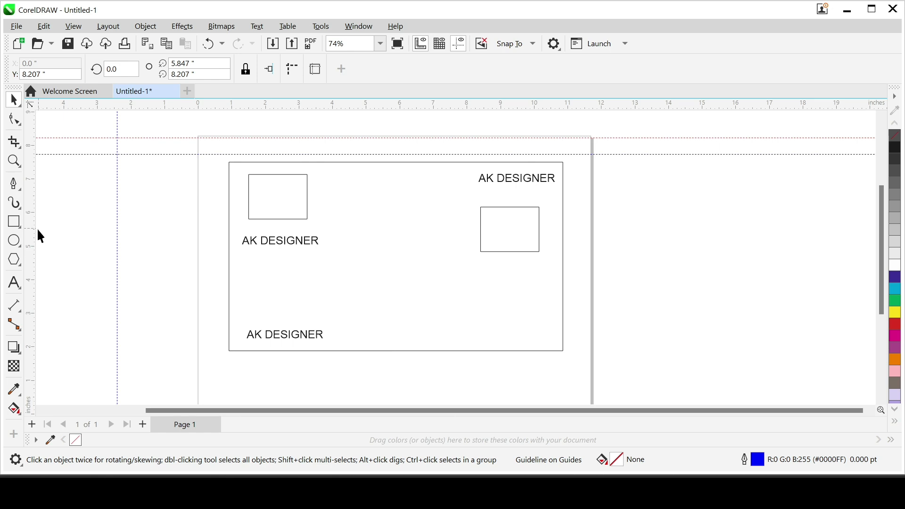
{"action": "left_click_drag", "start_coordinate": [38, 230], "coordinate": [99, 239]}
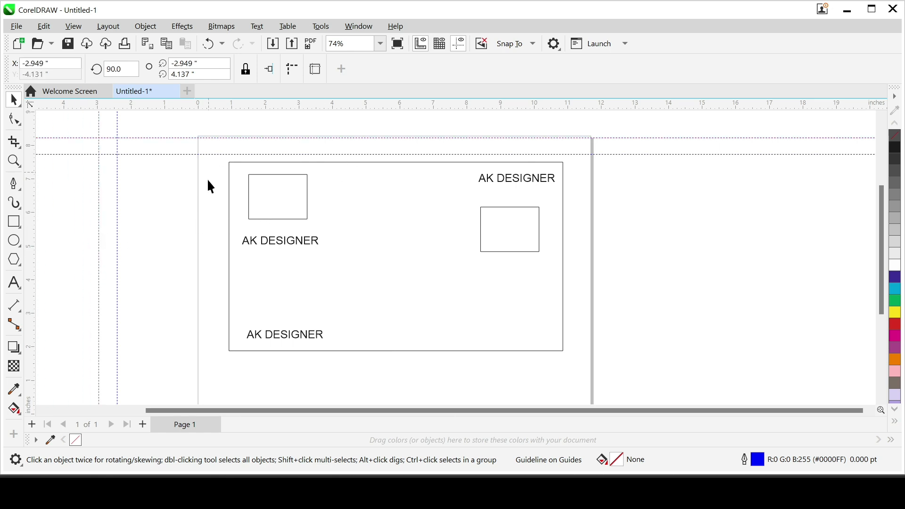
Step: Toggle the guidelines' visibility off and on twice, leaving them shown and deselected
{"action": "left_click", "coordinate": [461, 43]}
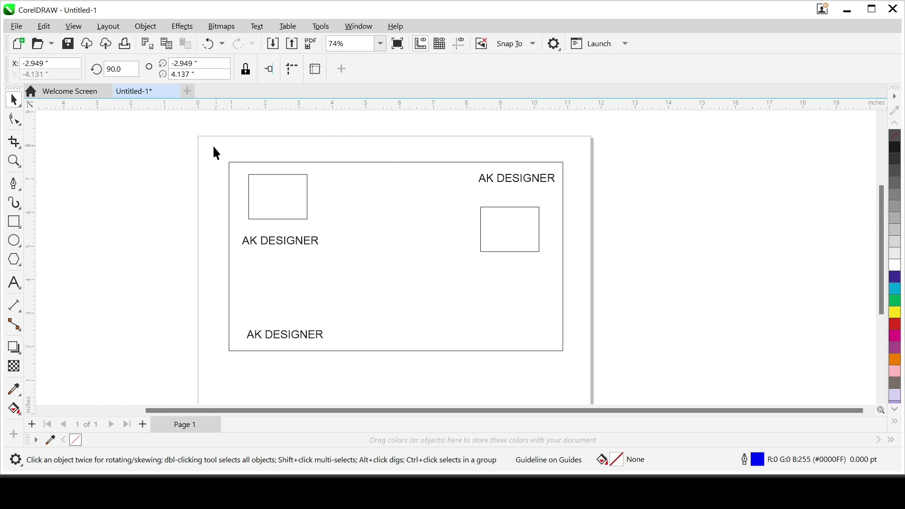
{"action": "left_click_drag", "start_coordinate": [156, 201], "coordinate": [156, 203]}
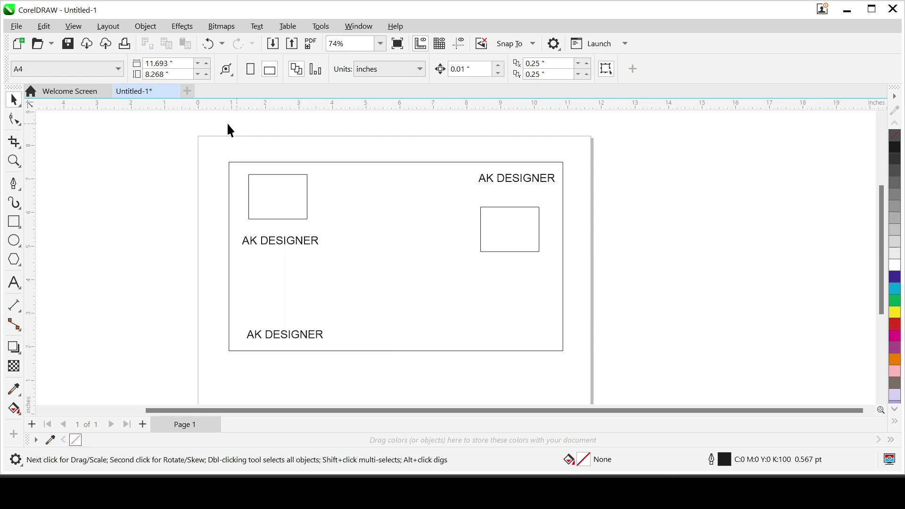
{"action": "left_click", "coordinate": [458, 50]}
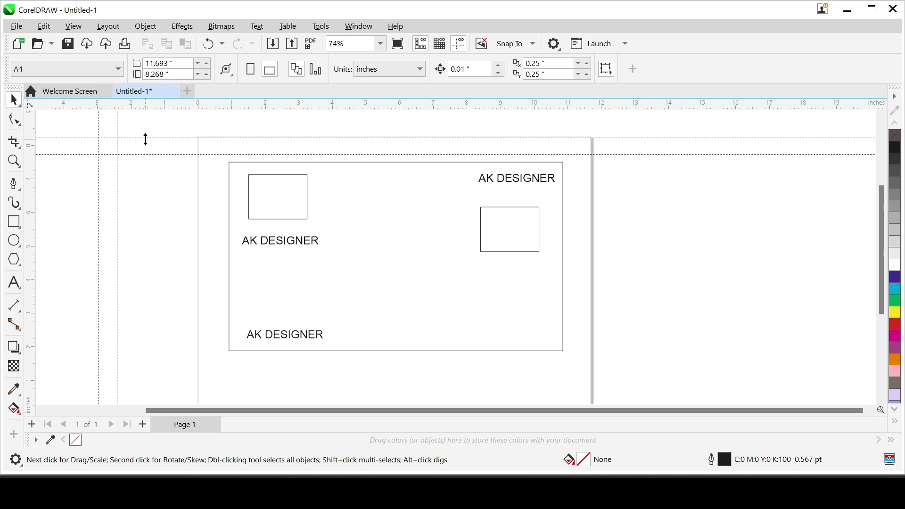
{"action": "left_click", "coordinate": [460, 49]}
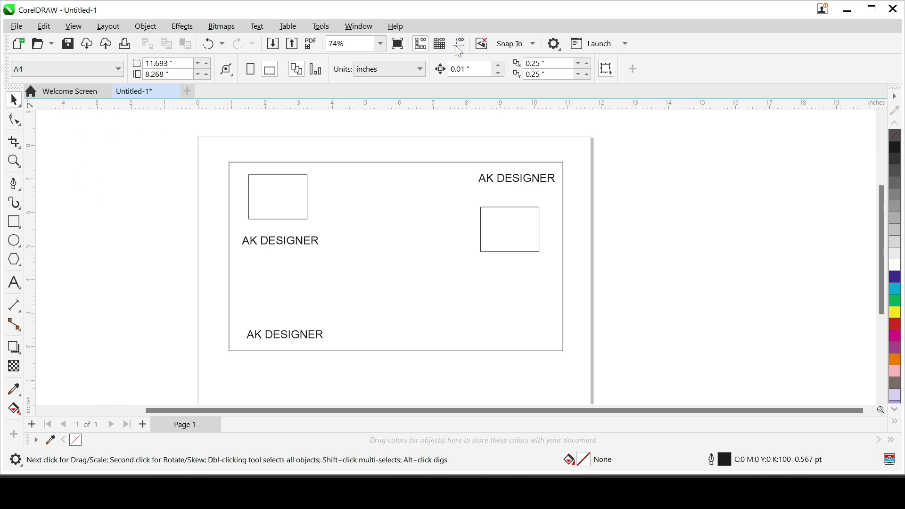
{"action": "left_click", "coordinate": [459, 49]}
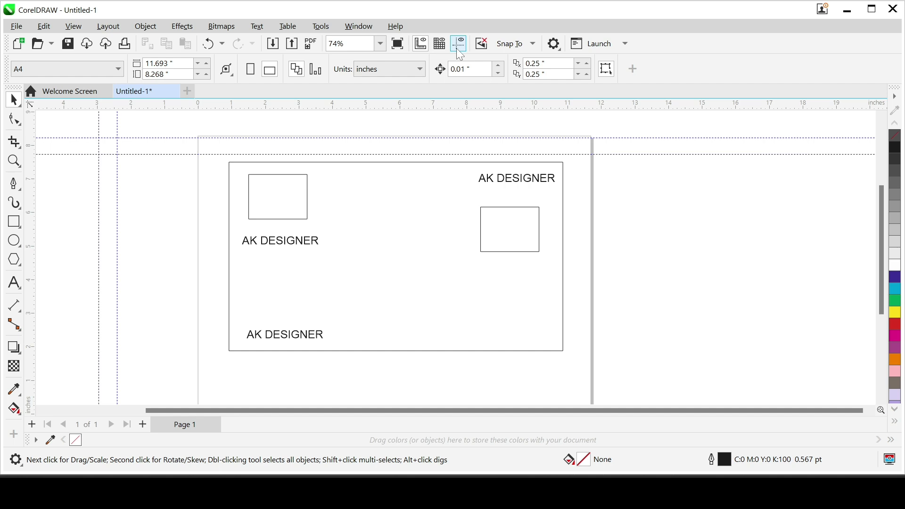
Step: Move the lower horizontal guideline to about 7.22 in and the vertical guidelines beside the upper-left rectangle's left edge, one at about 1.49 in
{"action": "scroll", "coordinate": [372, 213], "scroll_direction": "up", "scroll_amount": 2}
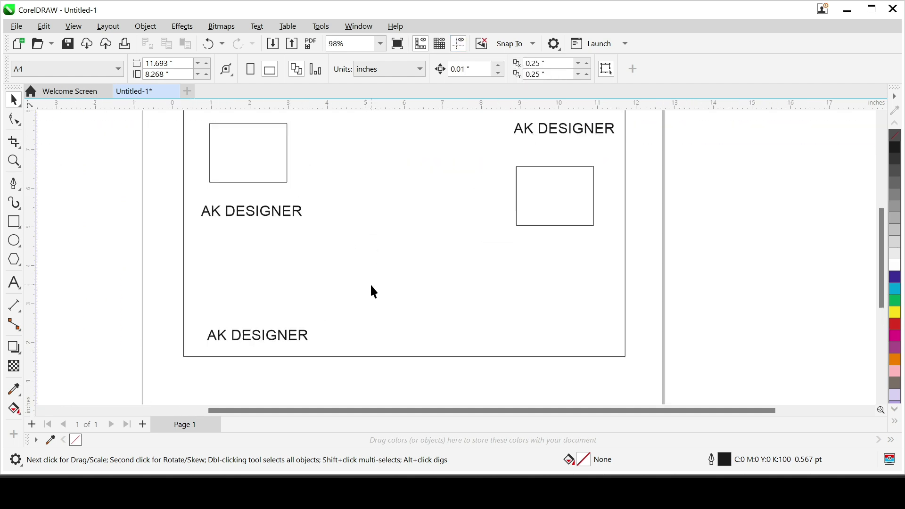
{"action": "scroll", "coordinate": [375, 292], "scroll_direction": "down", "scroll_amount": 2}
{"action": "left_click_drag", "start_coordinate": [414, 124], "coordinate": [419, 141]}
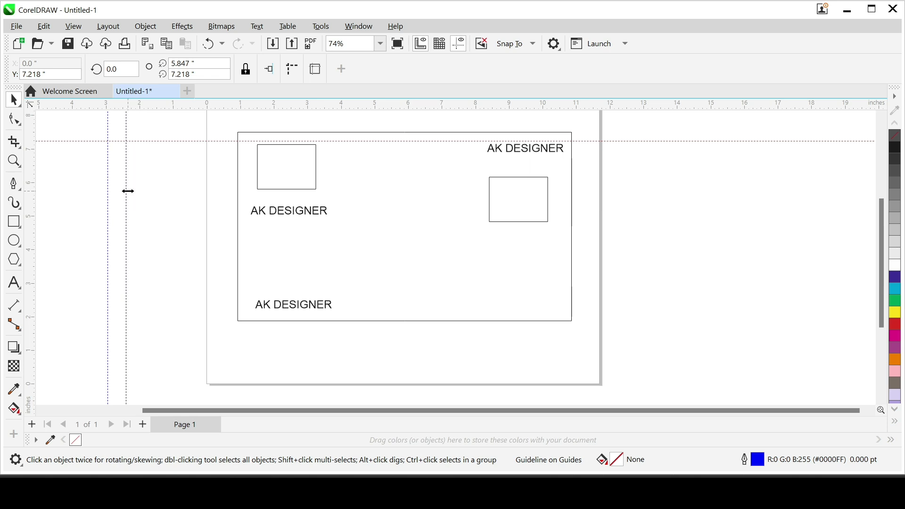
{"action": "left_click_drag", "start_coordinate": [128, 191], "coordinate": [258, 234]}
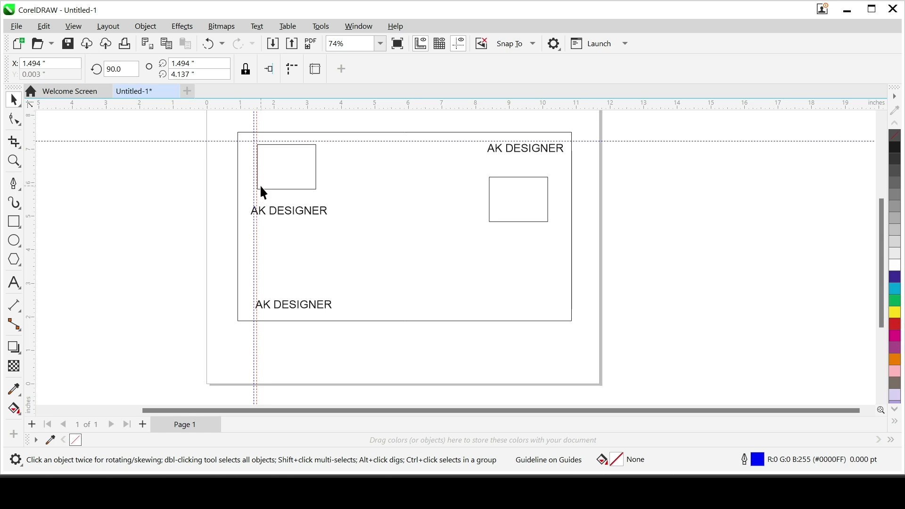
Step: Hide the guidelines, inspect the upper-left rectangle's left edge up close, and show the guidelines again
{"action": "left_click", "coordinate": [461, 44]}
{"action": "scroll", "coordinate": [250, 184], "scroll_direction": "up", "scroll_amount": 3}
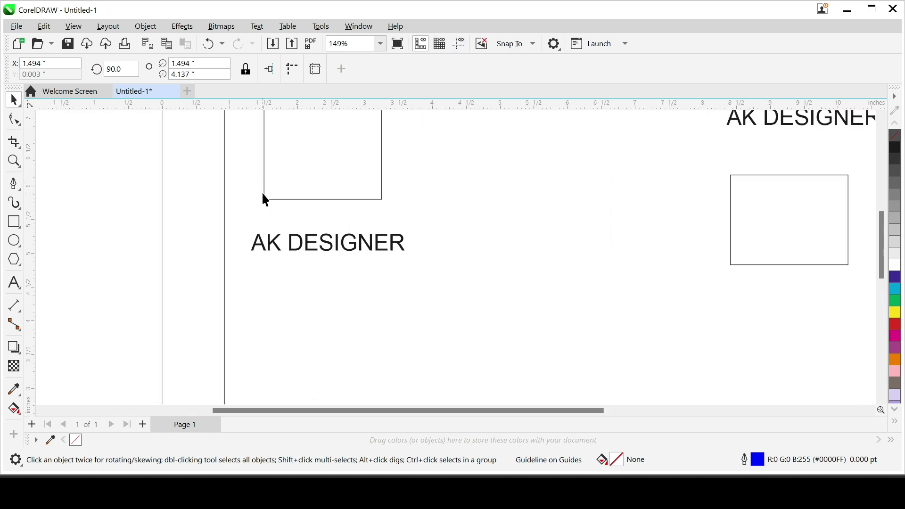
{"action": "left_click", "coordinate": [462, 44]}
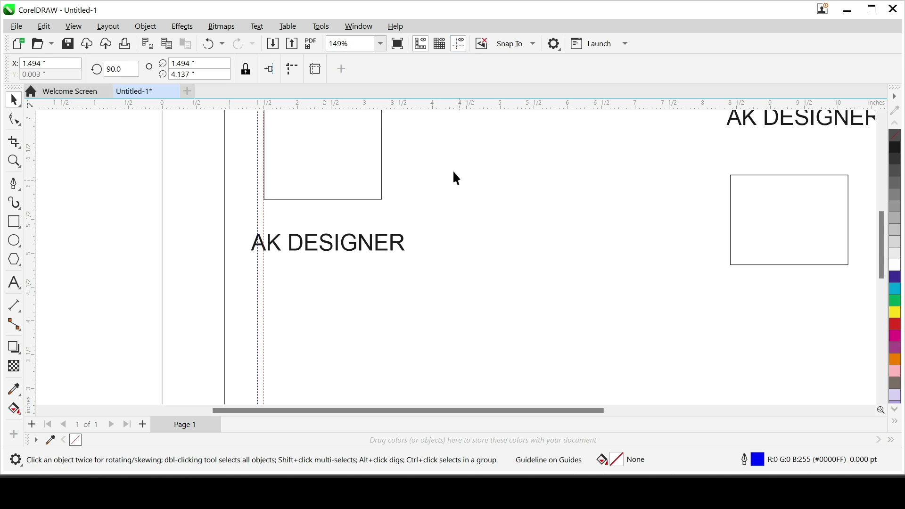
Step: Delete both vertical guidelines and the lower horizontal guideline crossing the card
{"action": "scroll", "coordinate": [369, 213], "scroll_direction": "down", "scroll_amount": 5}
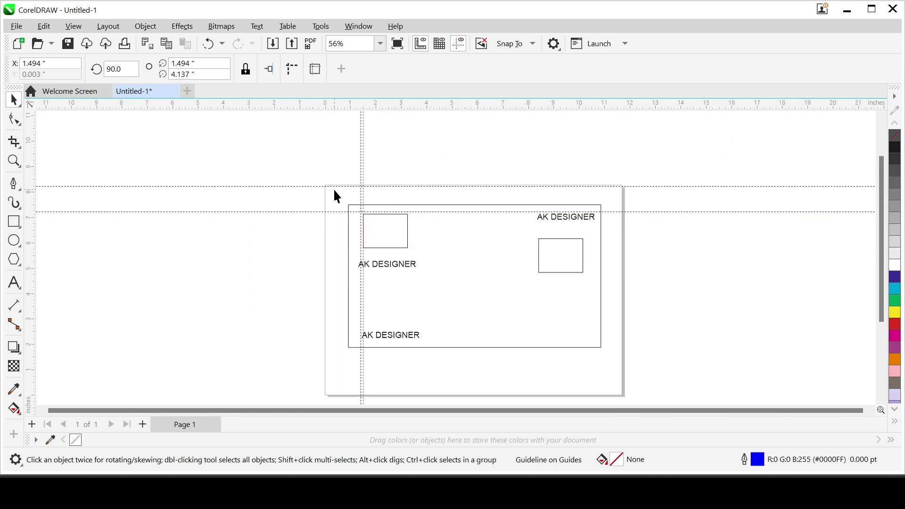
{"action": "key", "text": "Delete"}
{"action": "left_click", "coordinate": [362, 156]}
{"action": "key", "text": "Delete"}
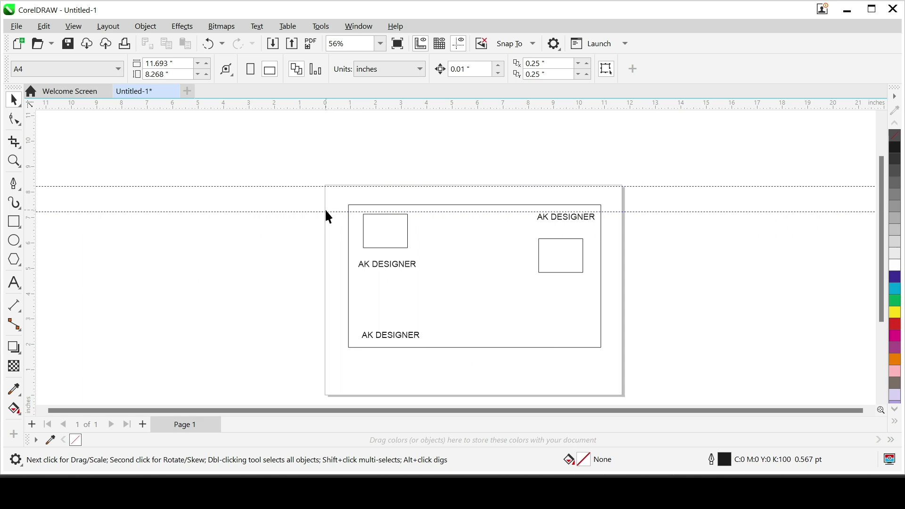
{"action": "left_click", "coordinate": [325, 211]}
{"action": "key", "text": "Delete"}
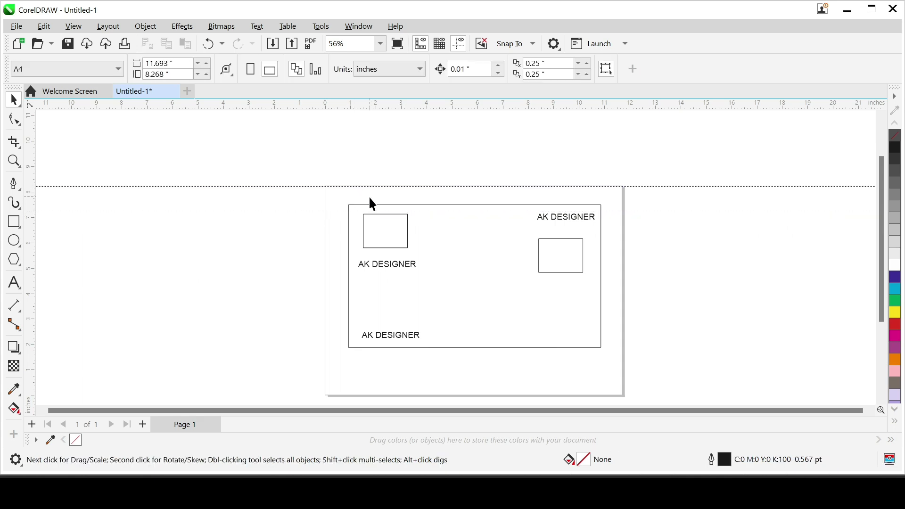
Step: Move the remaining horizontal guideline slightly down to about 8.1 in, just inside the page's upper edge
{"action": "scroll", "coordinate": [369, 202], "scroll_direction": "down", "scroll_amount": 2}
{"action": "scroll", "coordinate": [415, 261], "scroll_direction": "up", "scroll_amount": 2}
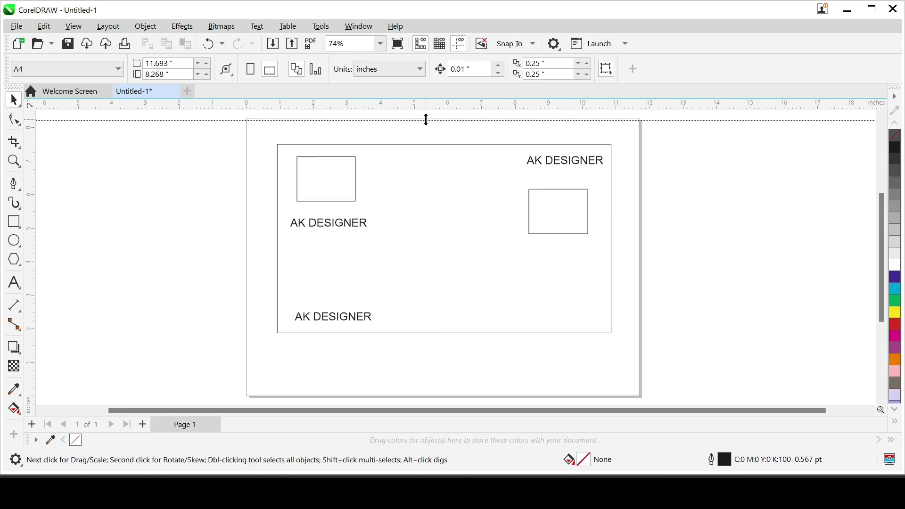
{"action": "left_click_drag", "start_coordinate": [426, 120], "coordinate": [428, 123]}
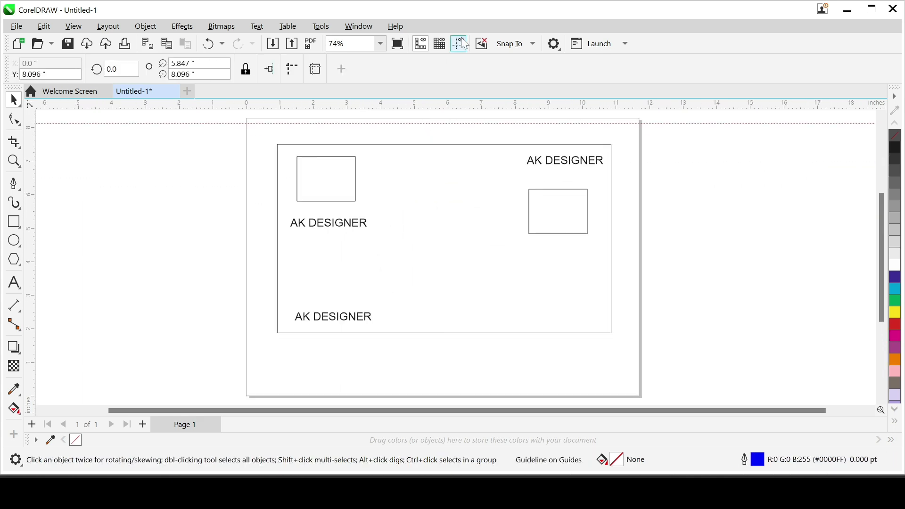
Step: Turn snapping off and back on, and enable snapping to Objects, Guidelines and Baseline Grid
{"action": "left_click", "coordinate": [485, 47]}
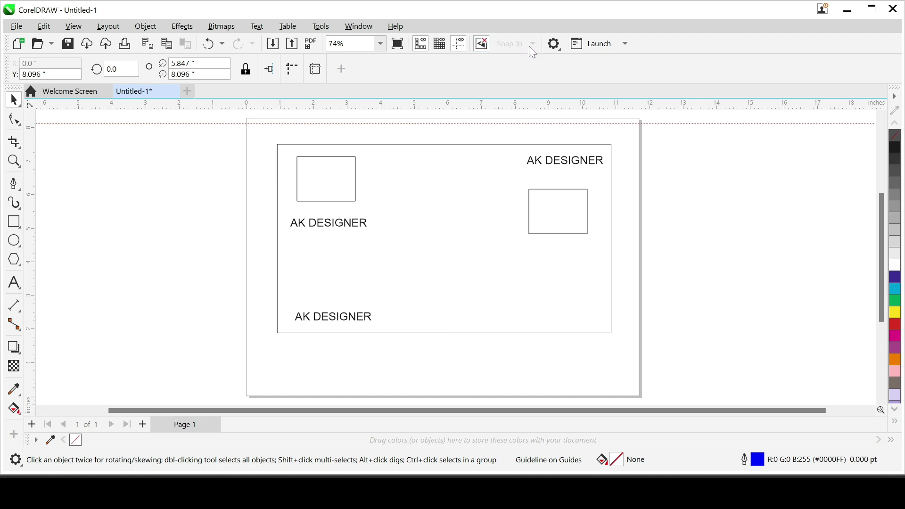
{"action": "left_click", "coordinate": [480, 53]}
{"action": "left_click", "coordinate": [530, 47]}
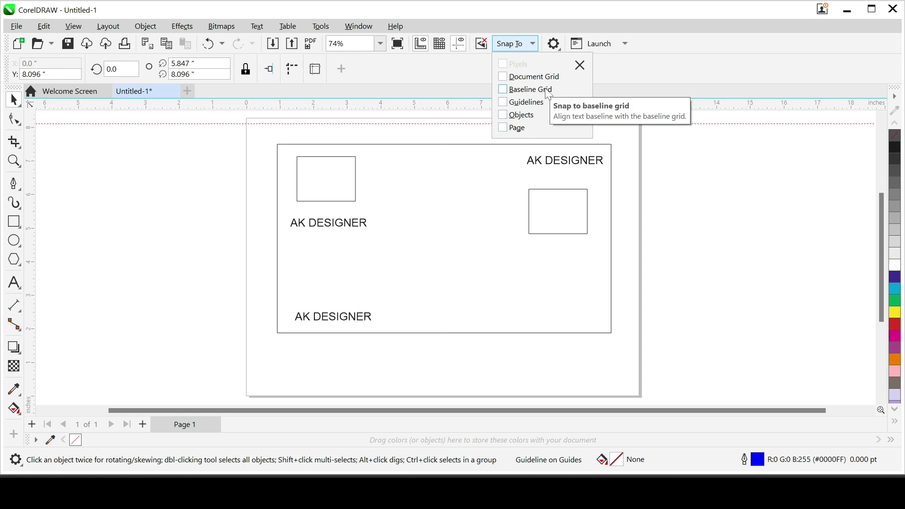
{"action": "left_click", "coordinate": [518, 116]}
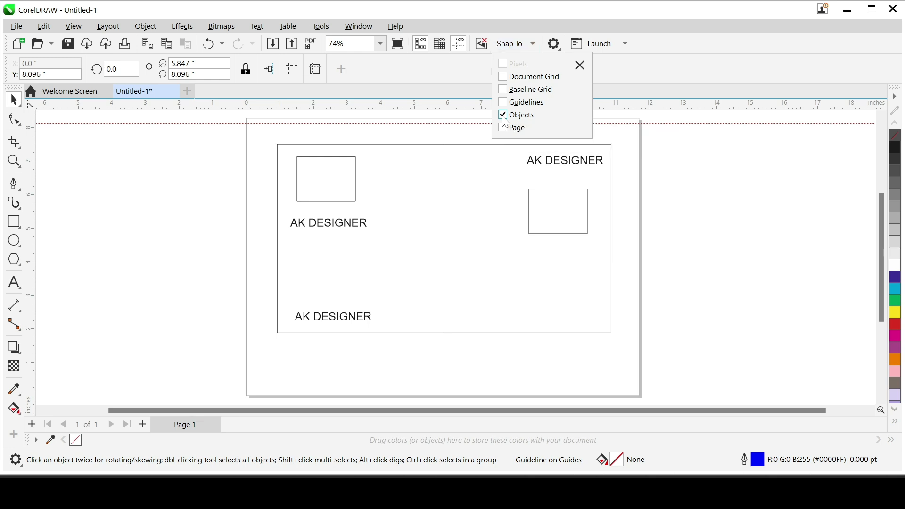
{"action": "left_click", "coordinate": [515, 104]}
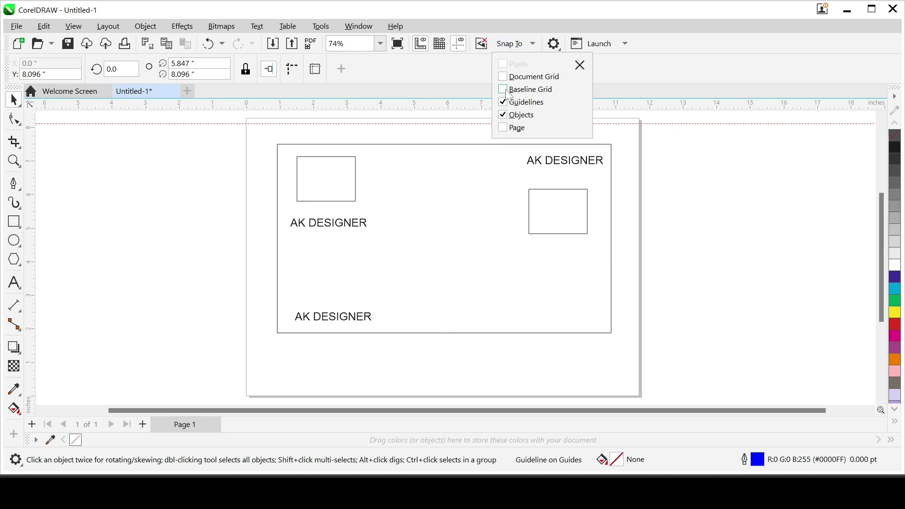
{"action": "left_click", "coordinate": [513, 92]}
{"action": "left_click", "coordinate": [581, 66]}
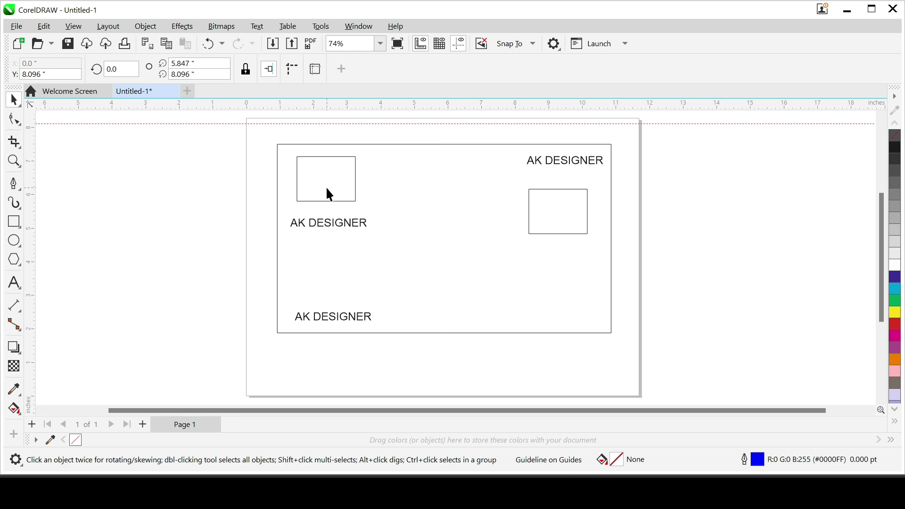
Step: Test snapping by moving the upper-left rectangle across the card, onto its left edge, and back to about X 2.24, Y 6.71 in
{"action": "left_click_drag", "start_coordinate": [328, 185], "coordinate": [434, 223]}
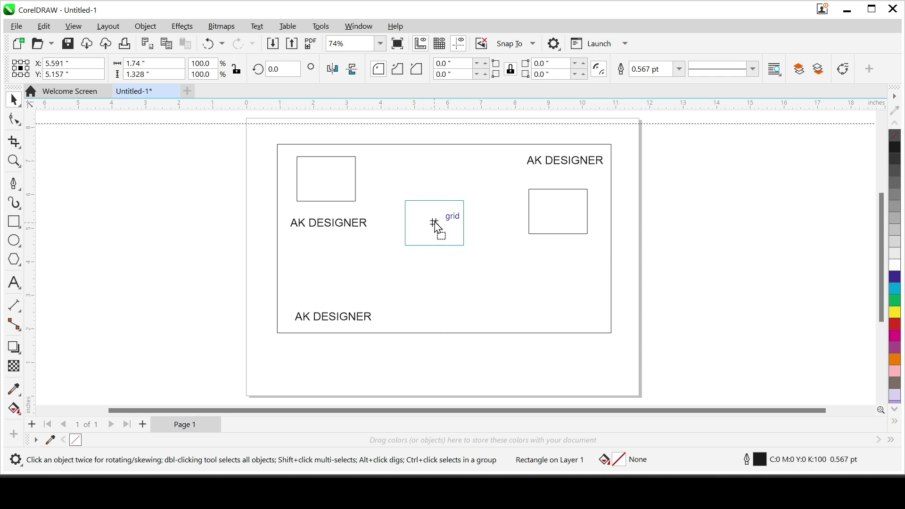
{"action": "left_click_drag", "start_coordinate": [434, 223], "coordinate": [288, 242]}
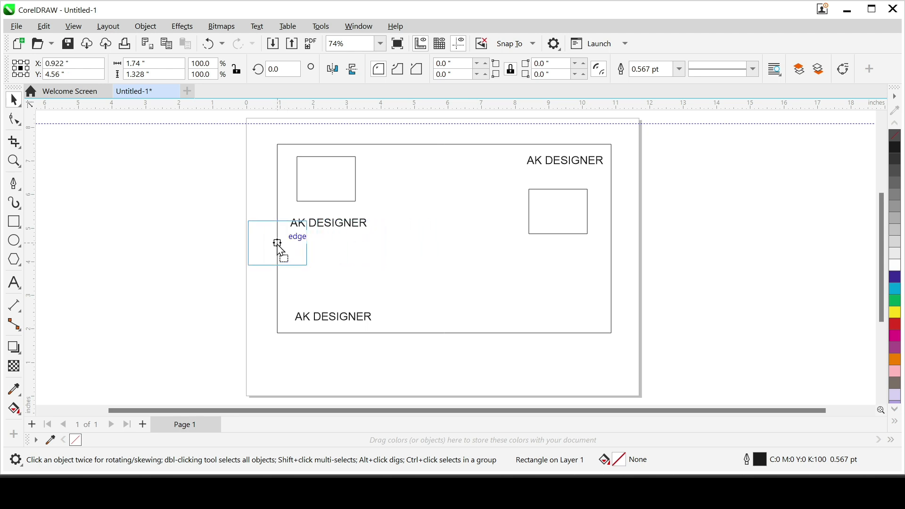
{"action": "left_click_drag", "start_coordinate": [279, 244], "coordinate": [325, 177]}
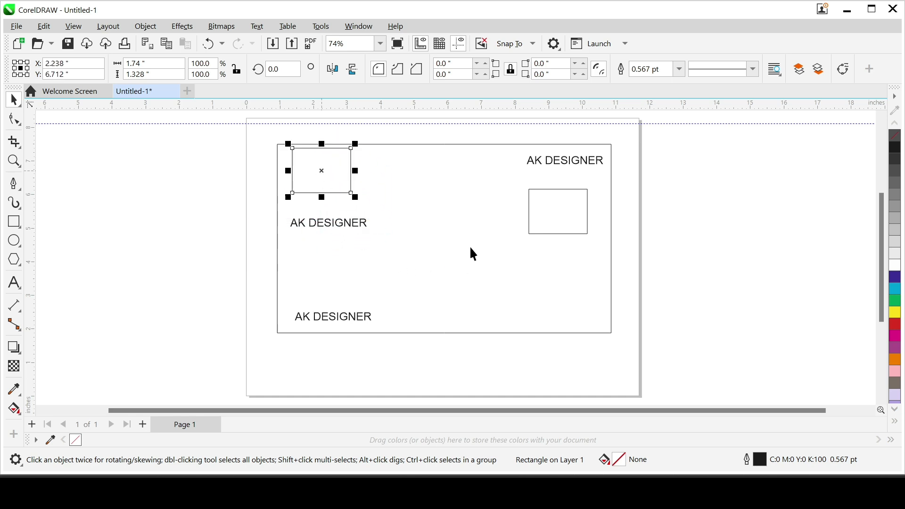
Step: Move the small upper-left rectangle to about X 2.73, Y 6.61 in and select the card outline by its upper edge
{"action": "left_click", "coordinate": [460, 240]}
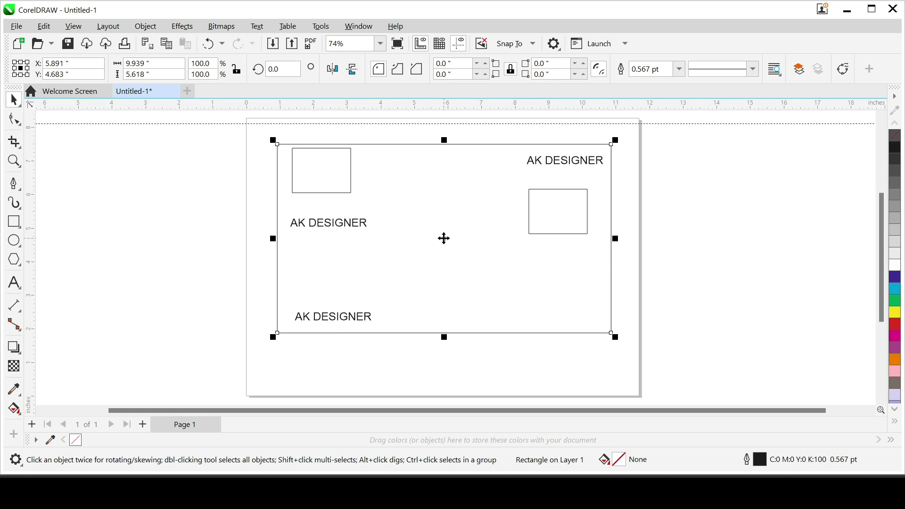
{"action": "left_click_drag", "start_coordinate": [445, 240], "coordinate": [443, 240]}
{"action": "scroll", "coordinate": [335, 186], "scroll_direction": "up", "scroll_amount": 4}
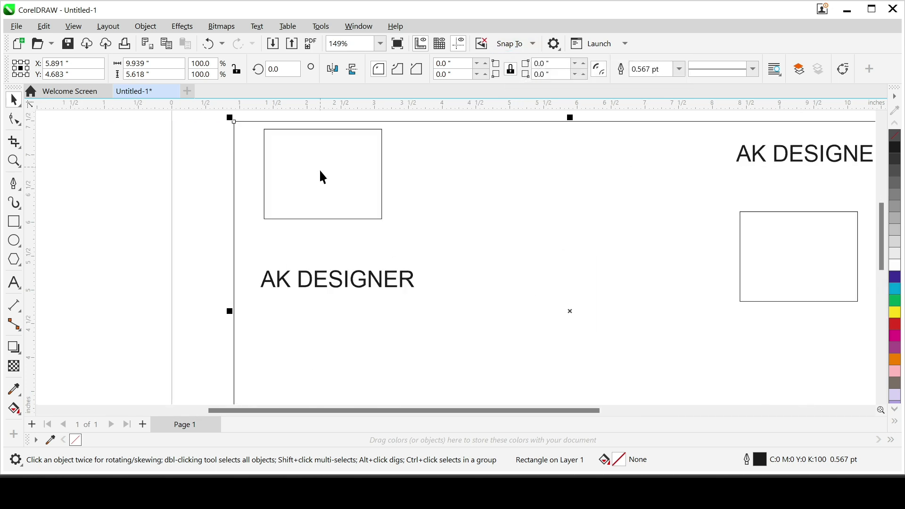
{"action": "left_click_drag", "start_coordinate": [325, 182], "coordinate": [358, 188]}
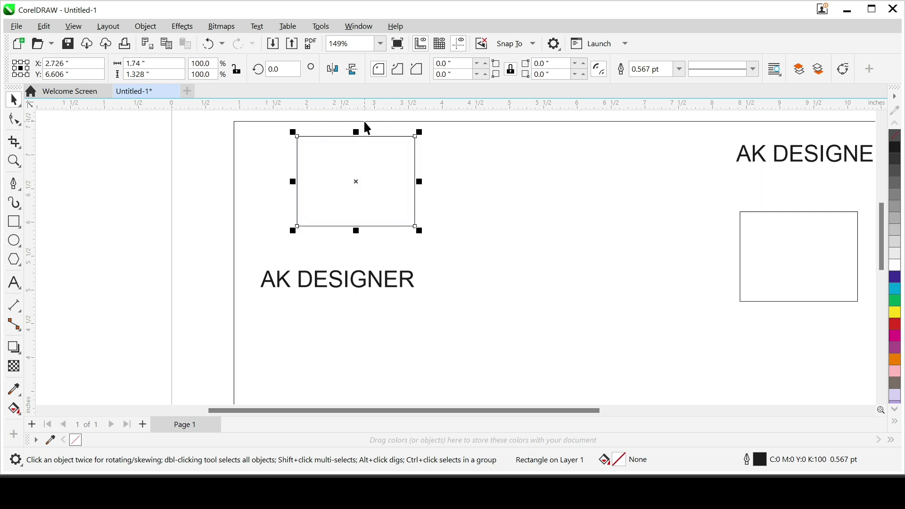
{"action": "left_click", "coordinate": [366, 122]}
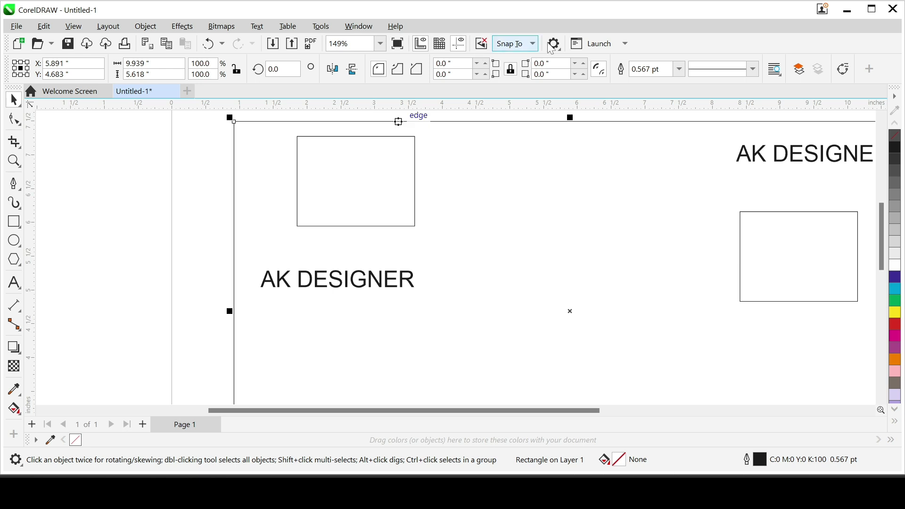
Step: Enable snapping to Document Grid and Page as well
{"action": "left_click", "coordinate": [520, 47]}
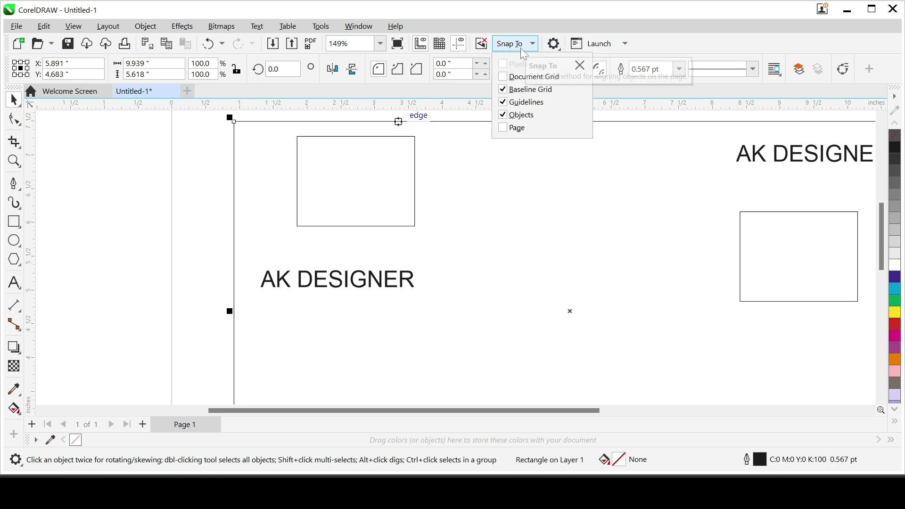
{"action": "left_click", "coordinate": [503, 77]}
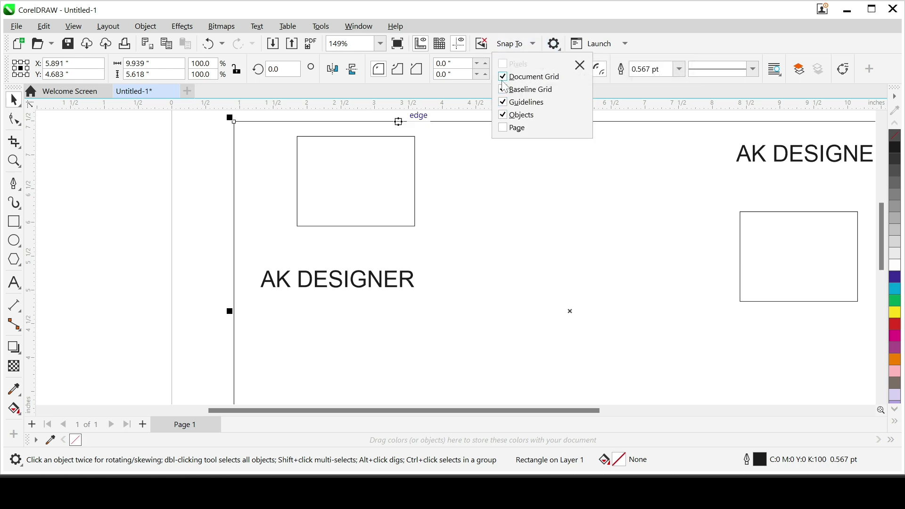
{"action": "left_click", "coordinate": [503, 128]}
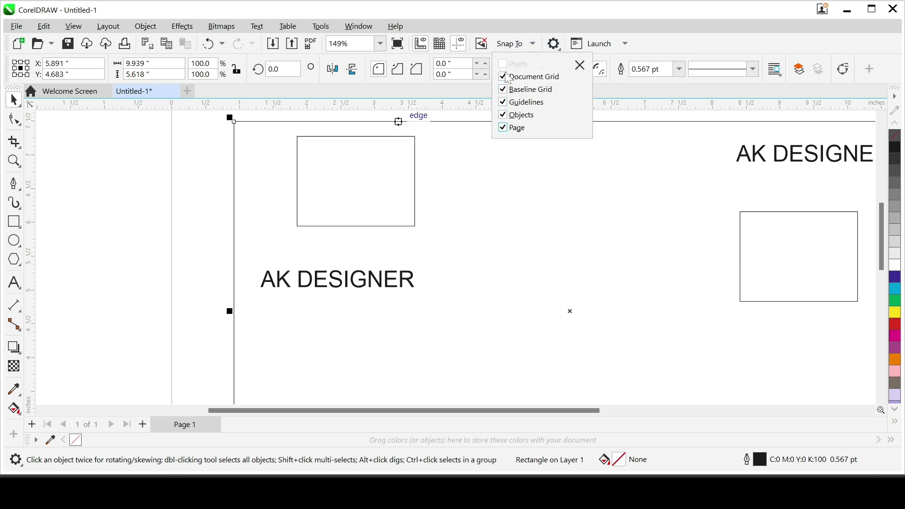
{"action": "left_click", "coordinate": [582, 66]}
Step: Test grid snapping by shifting the upper-left rectangle in small moves, then place it at about X 3.475, Y 6.827 in
{"action": "left_click_drag", "start_coordinate": [341, 165], "coordinate": [342, 155]}
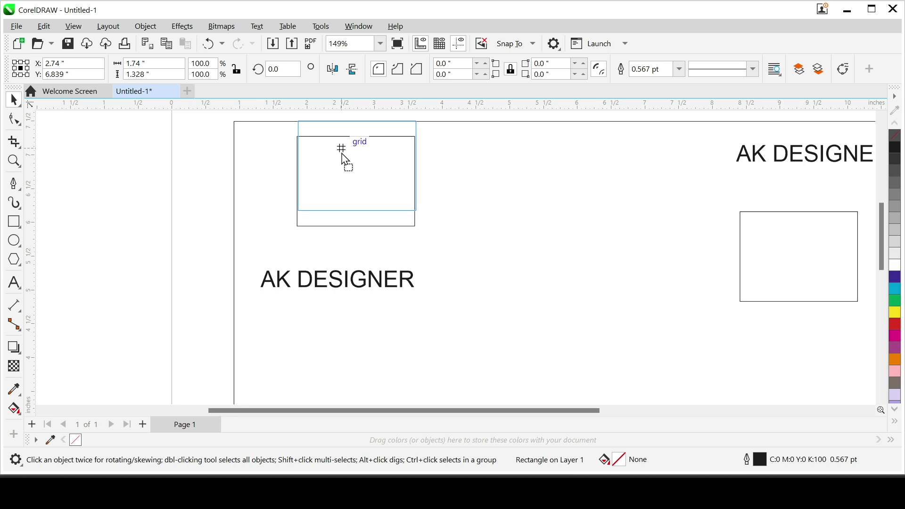
{"action": "left_click_drag", "start_coordinate": [342, 154], "coordinate": [342, 160]}
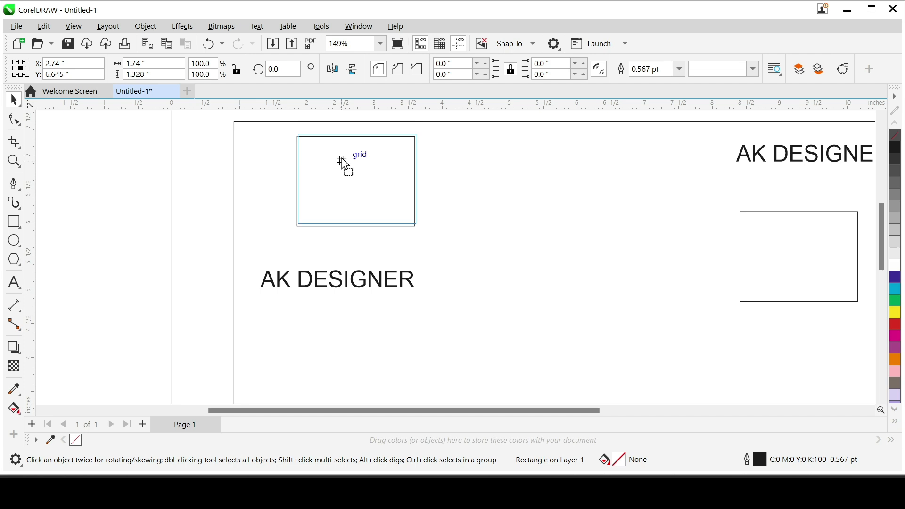
{"action": "mouse_move", "coordinate": [342, 159]}
{"action": "left_mouse_down"}
{"action": "mouse_move", "coordinate": [344, 142]}
{"action": "mouse_move", "coordinate": [352, 168]}
{"action": "left_mouse_up"}
{"action": "left_click_drag", "start_coordinate": [396, 198], "coordinate": [577, 169]}
{"action": "left_click_drag", "start_coordinate": [574, 166], "coordinate": [574, 166]}
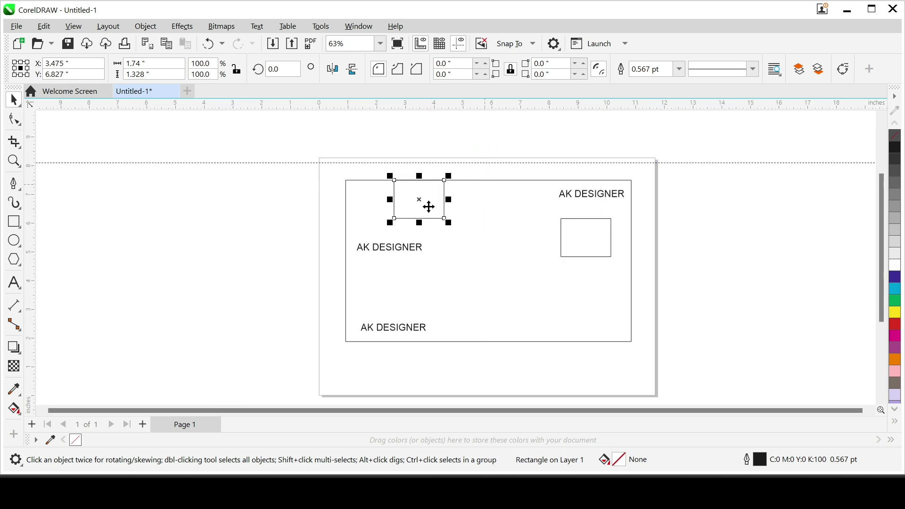
{"action": "scroll", "coordinate": [419, 188], "scroll_direction": "up", "scroll_amount": 1}
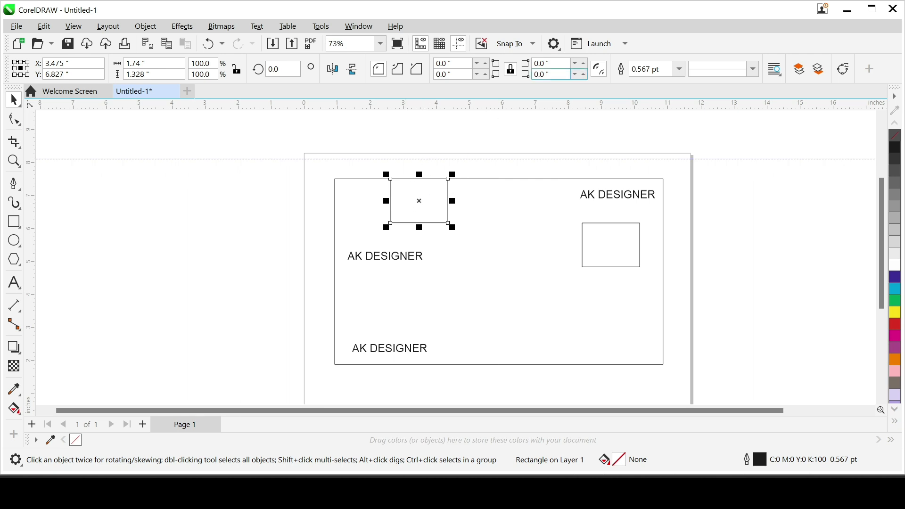
Step: Snap the rectangle's upper edge to the horizontal guideline, placing its center at about X 3.603, Y 7.432 in
{"action": "left_click", "coordinate": [517, 43]}
{"action": "left_click", "coordinate": [439, 136]}
{"action": "scroll", "coordinate": [407, 180], "scroll_direction": "up", "scroll_amount": 1}
{"action": "left_click_drag", "start_coordinate": [407, 179], "coordinate": [416, 154]}
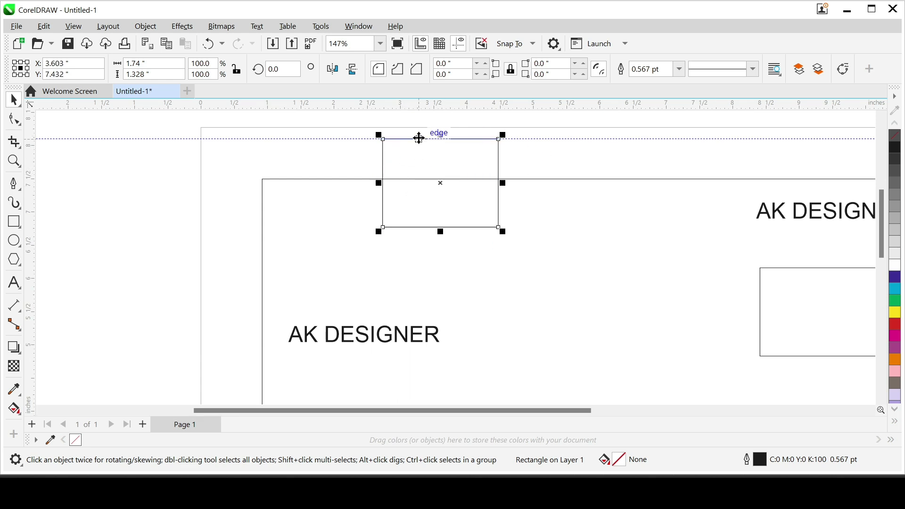
Step: Move the rectangle back inside the card above the AK DESIGNER text, to about X 2.505, Y 6.371 in
{"action": "scroll", "coordinate": [419, 158], "scroll_direction": "down", "scroll_amount": 1}
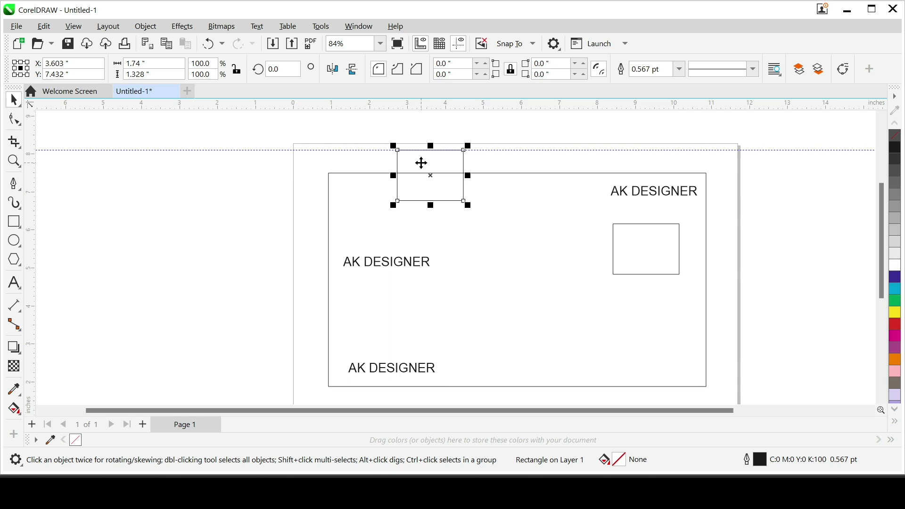
{"action": "scroll", "coordinate": [422, 163], "scroll_direction": "down", "scroll_amount": 1}
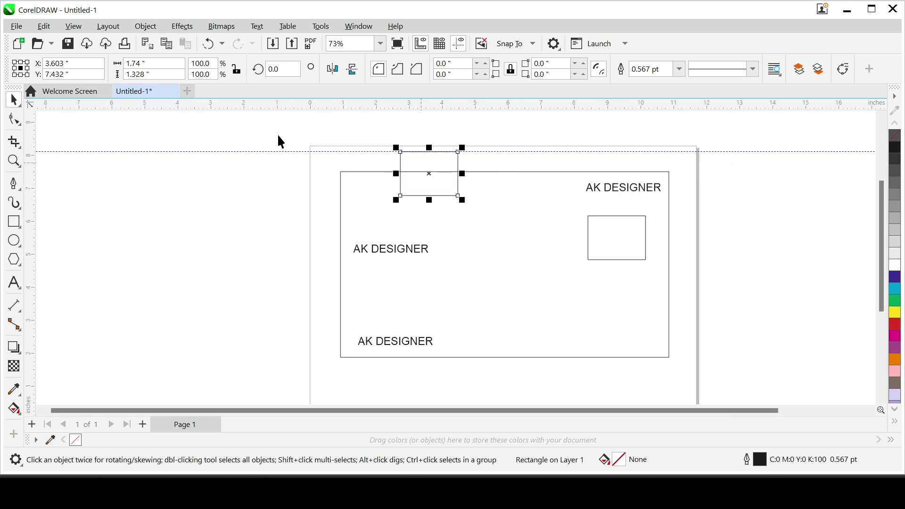
{"action": "left_click", "coordinate": [362, 122]}
{"action": "scroll", "coordinate": [386, 258], "scroll_direction": "down", "scroll_amount": 1}
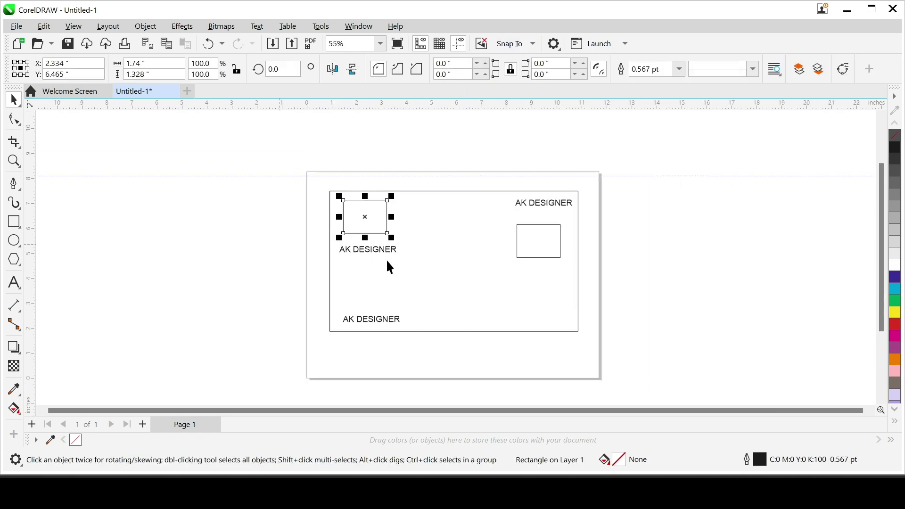
{"action": "scroll", "coordinate": [401, 239], "scroll_direction": "up", "scroll_amount": 2}
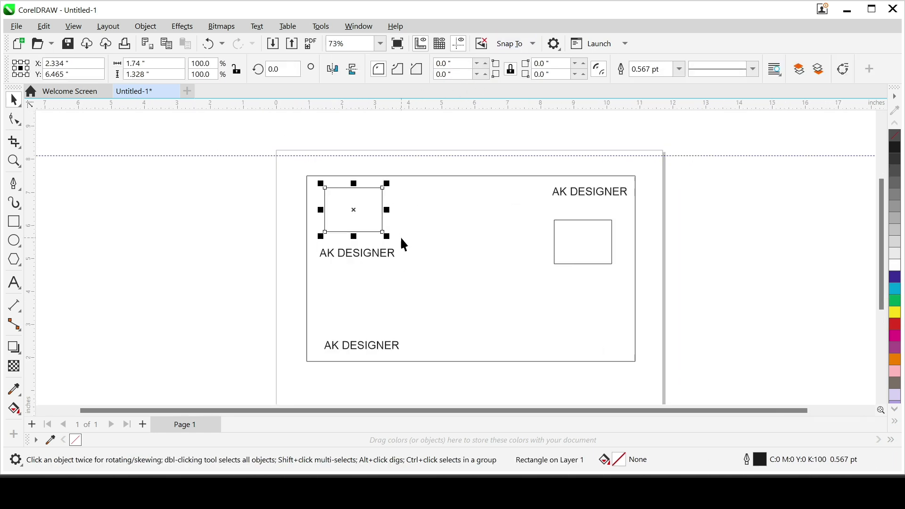
{"action": "left_click_drag", "start_coordinate": [363, 215], "coordinate": [369, 217]}
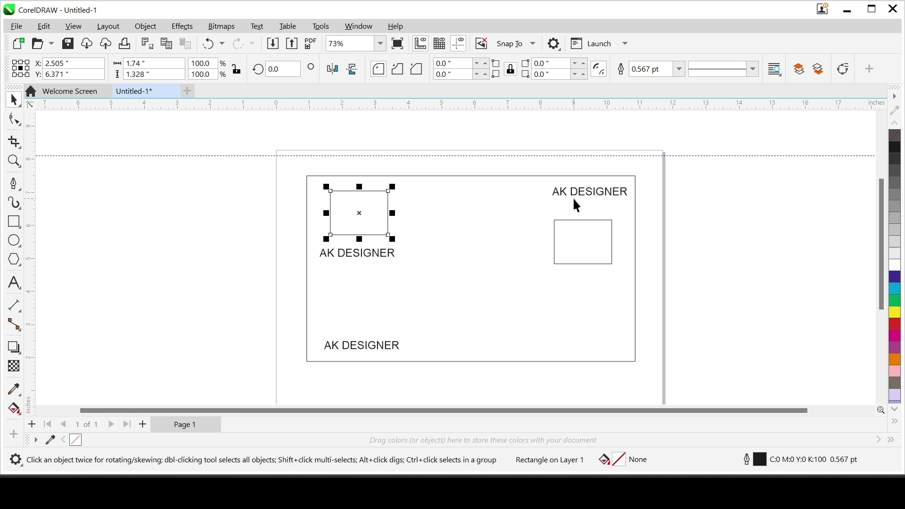
Step: Delete the horizontal guideline near the page's upper edge
{"action": "left_click", "coordinate": [649, 156]}
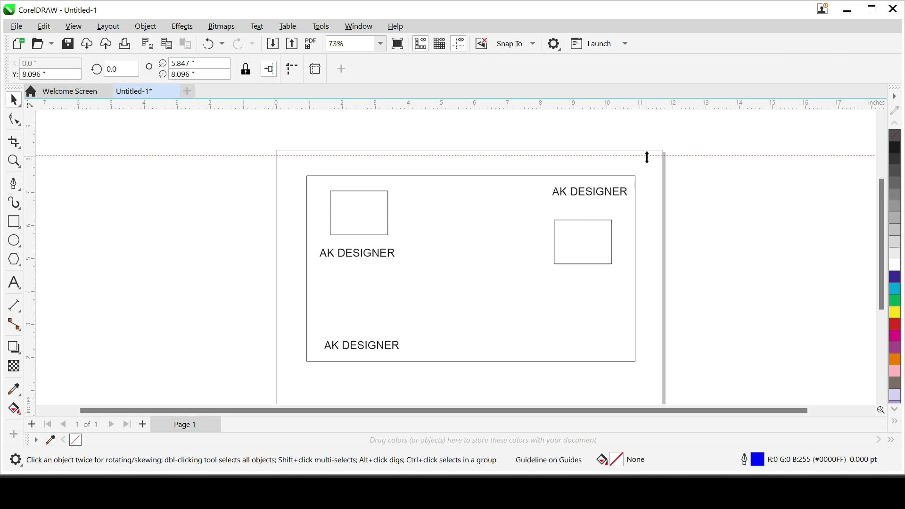
{"action": "left_click", "coordinate": [651, 164]}
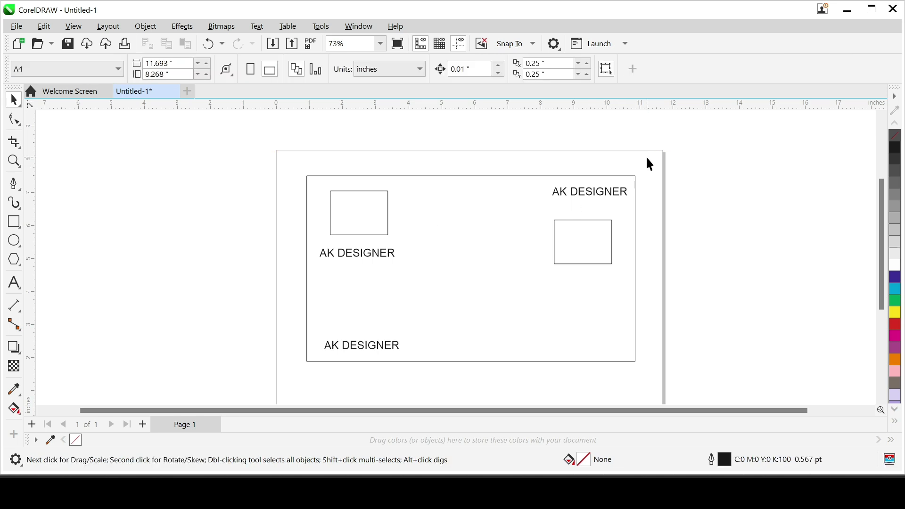